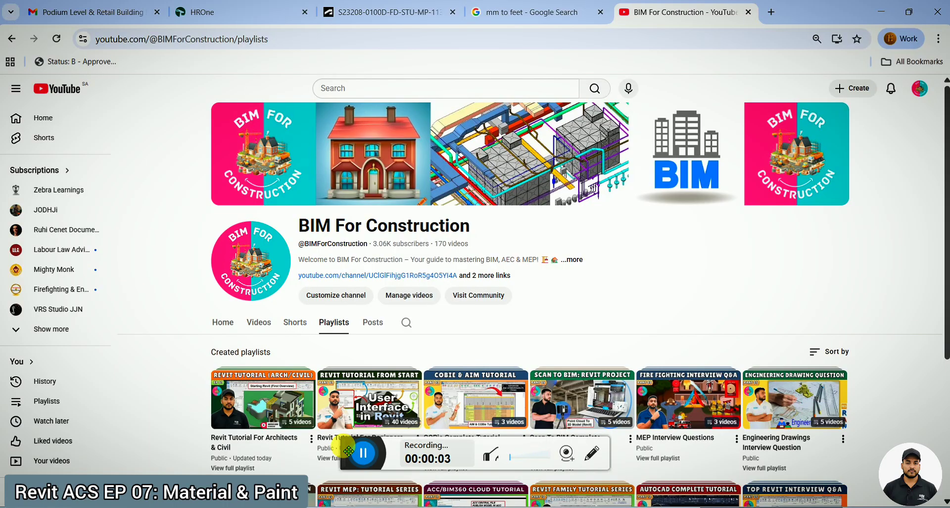
Open the full "Revit Tutorial For Architects & Civil" playlist from the channel's created playlists.
drag(349, 451, 349, 505)
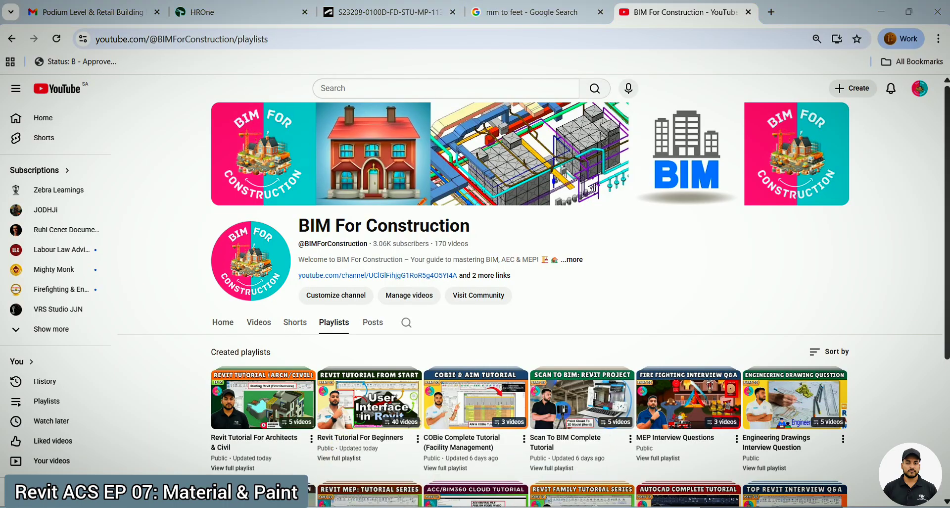
scroll(248, 381, down, 3)
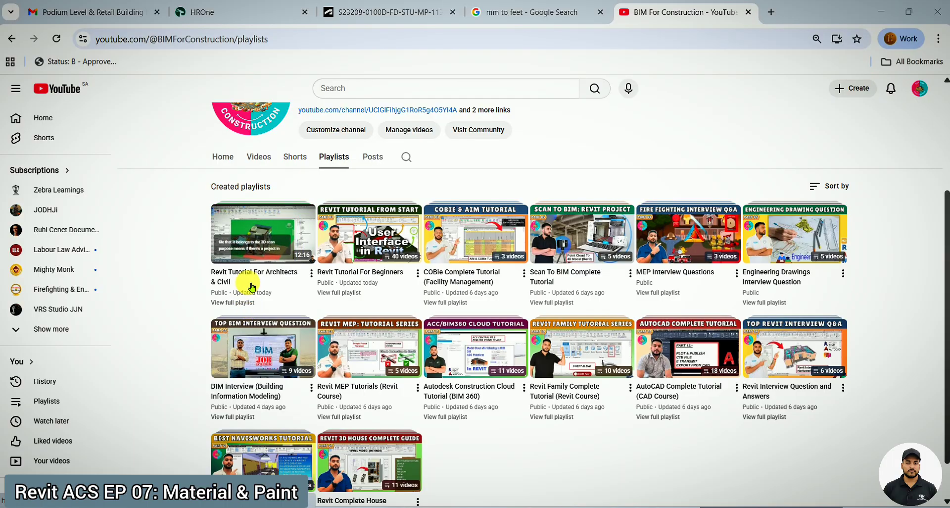
scroll(252, 287, up, 2)
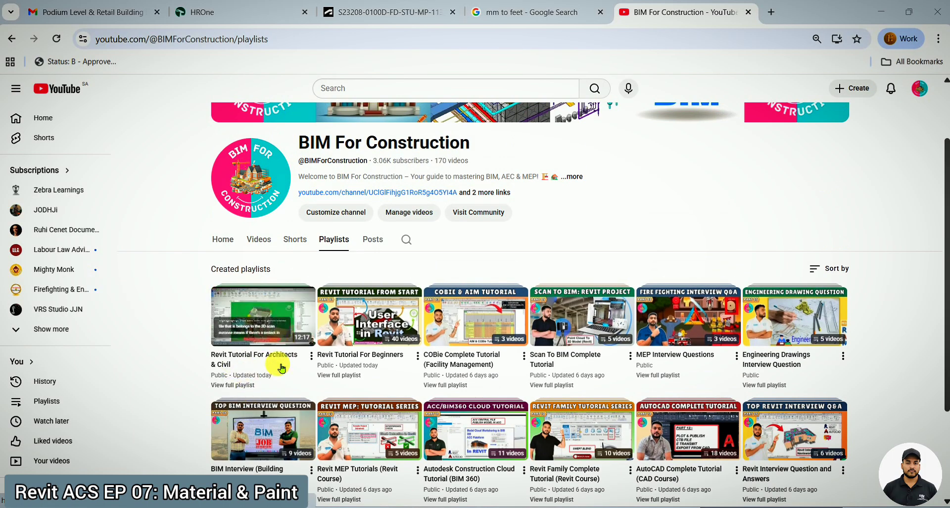
click(240, 385)
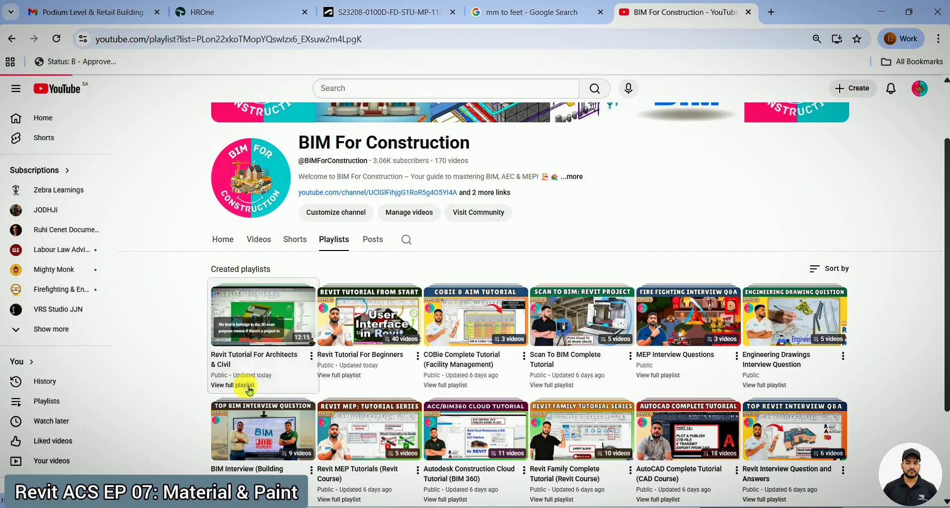
Switch to the Revit project and select the freestanding Generic - 150mm wall beside the house.
click(14, 36)
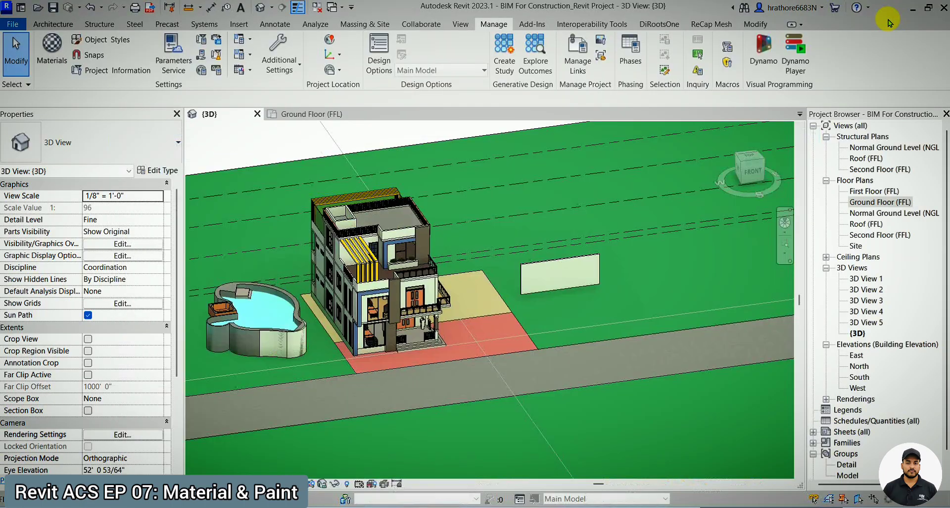
click(882, 12)
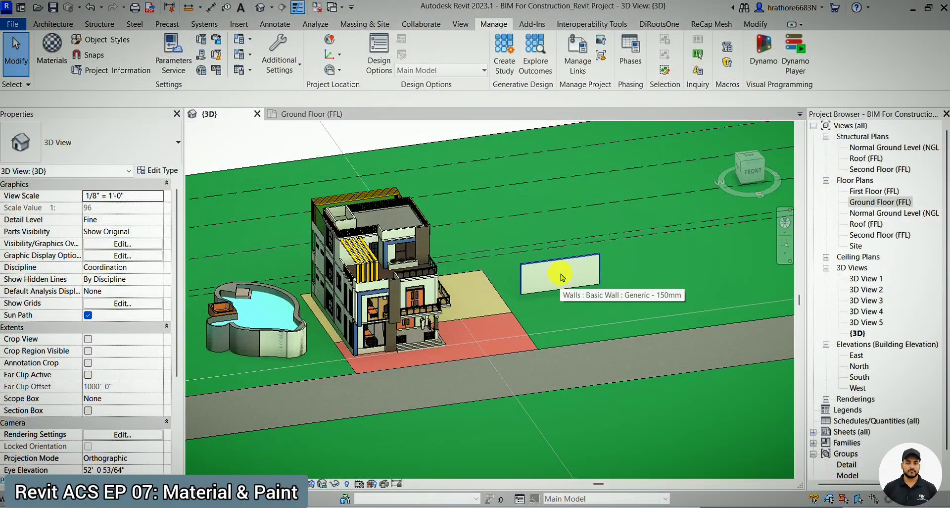
scroll(595, 264, up, 2)
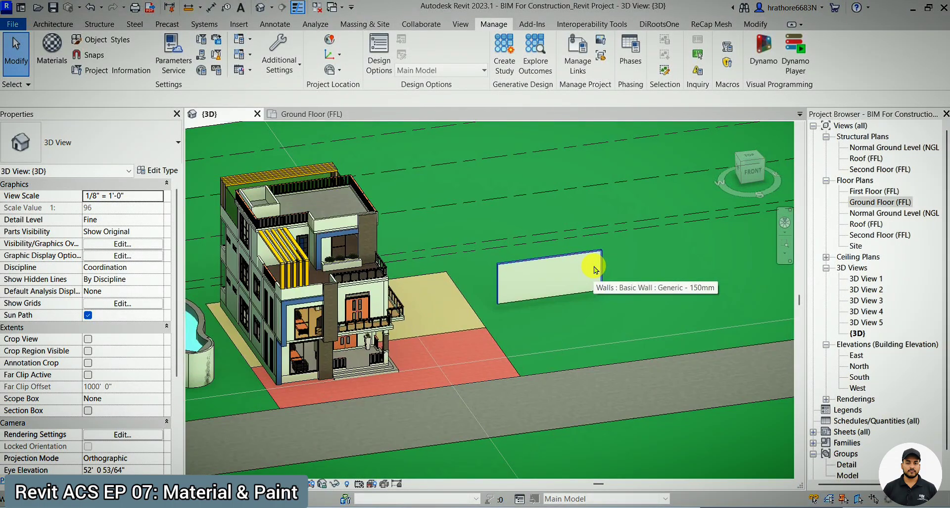
scroll(596, 269, up, 2)
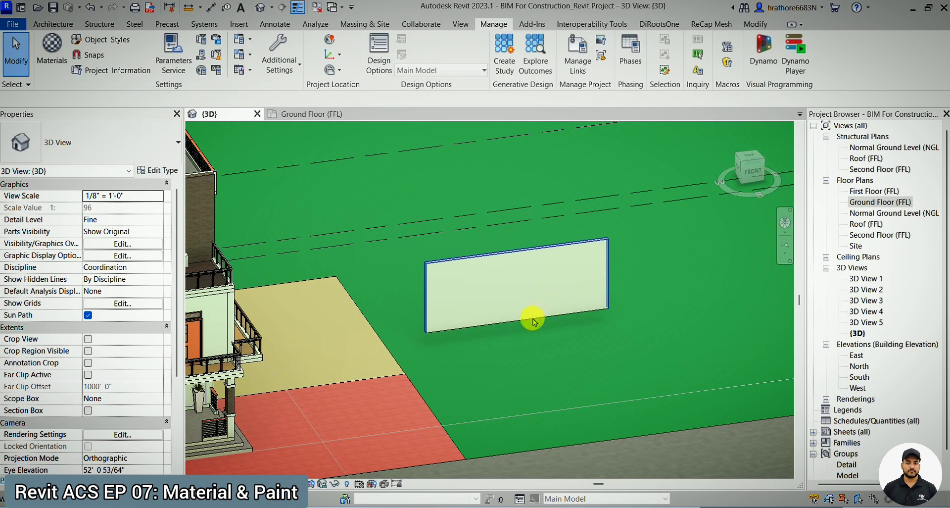
scroll(523, 325, down, 3)
scroll(525, 327, up, 2)
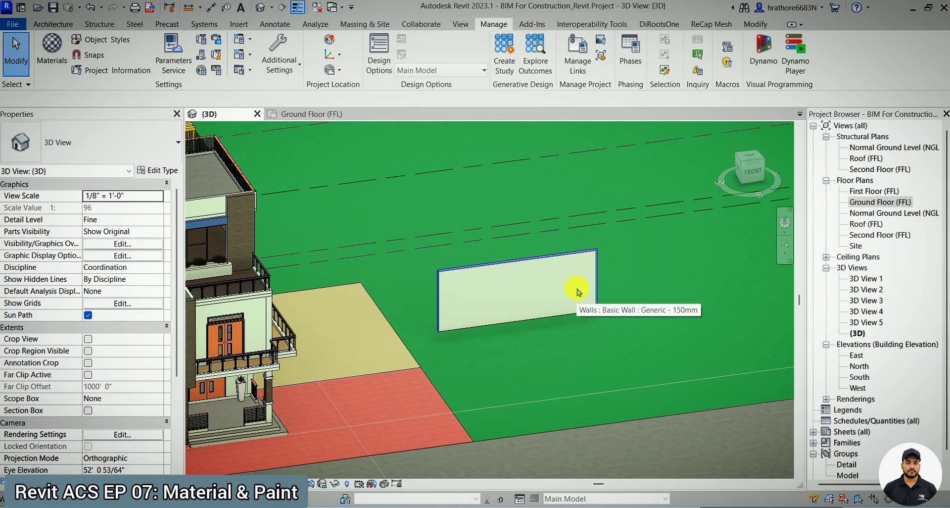
scroll(536, 320, down, 2)
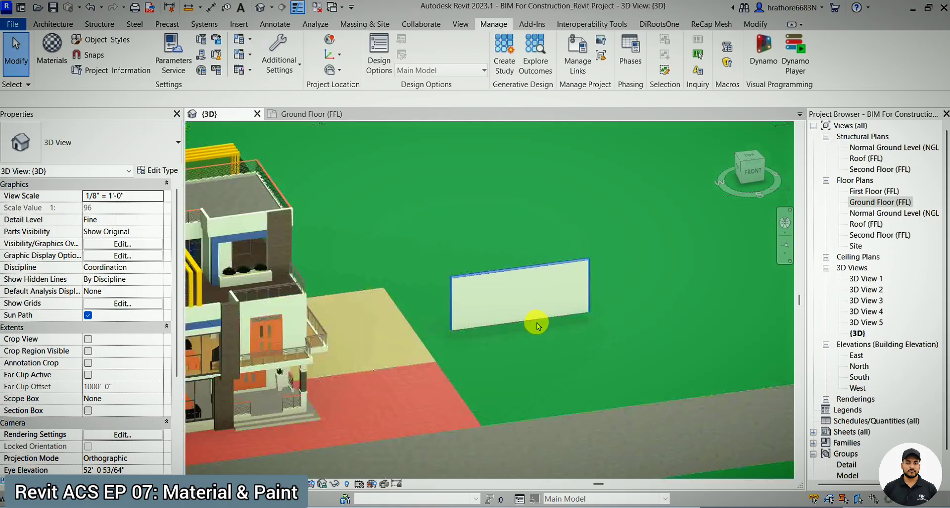
click(536, 320)
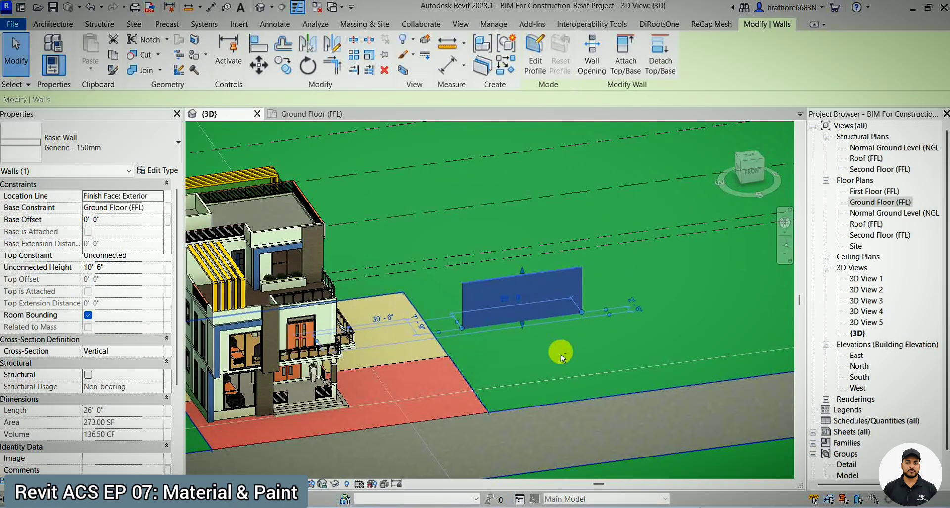
Examine the selected freestanding wall from above and from its front-side corner in the 3D view.
shift+middle_drag(561, 355, 520, 400)
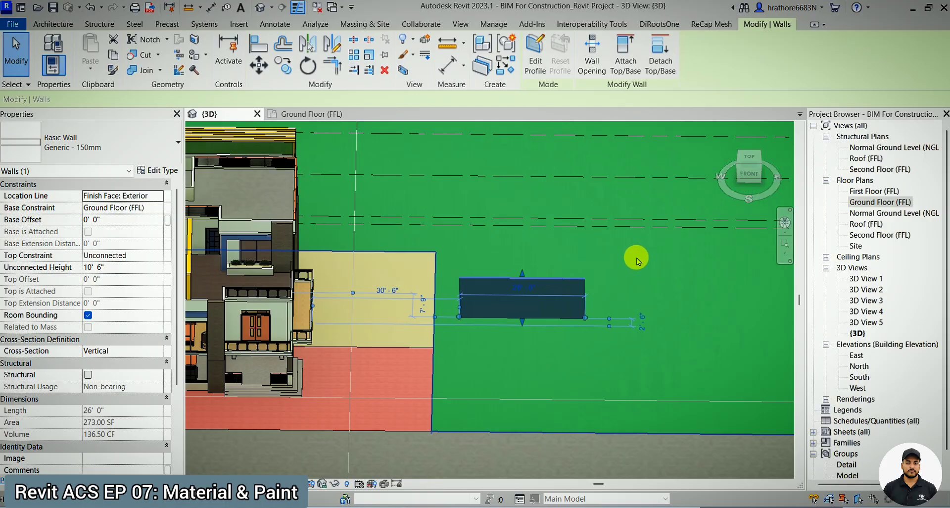
scroll(562, 257, up, 1)
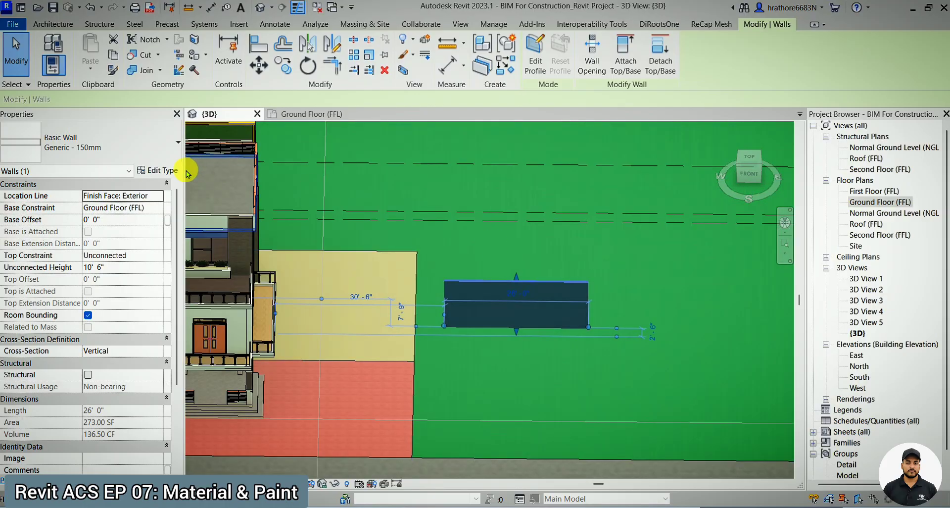
click(332, 233)
click(510, 292)
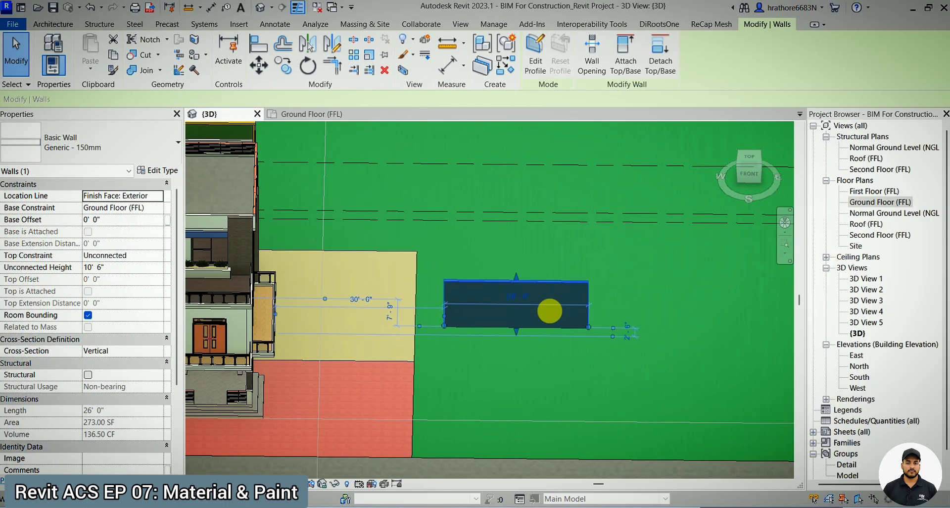
shift+middle_drag(567, 314, 573, 219)
scroll(573, 218, up, 3)
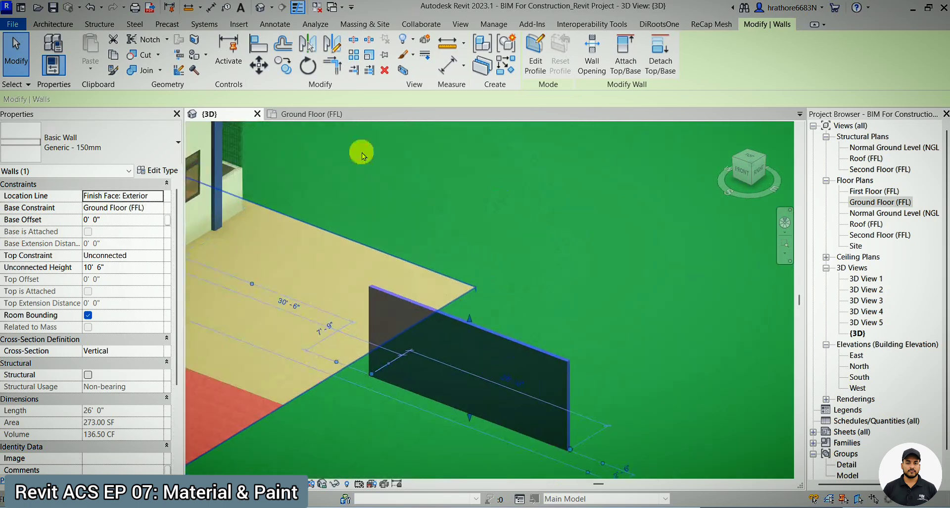
scroll(365, 213, down, 2)
scroll(533, 253, down, 2)
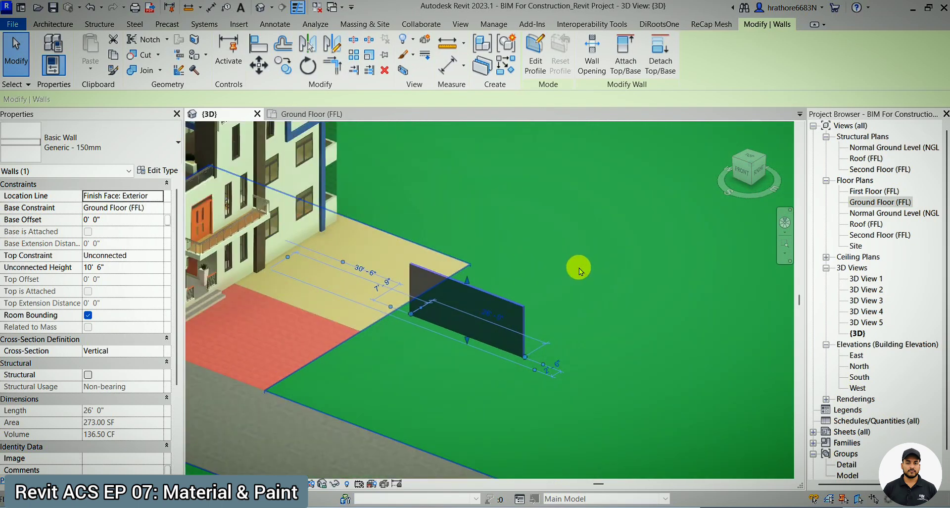
scroll(579, 267, down, 2)
scroll(503, 188, up, 1)
scroll(502, 193, up, 1)
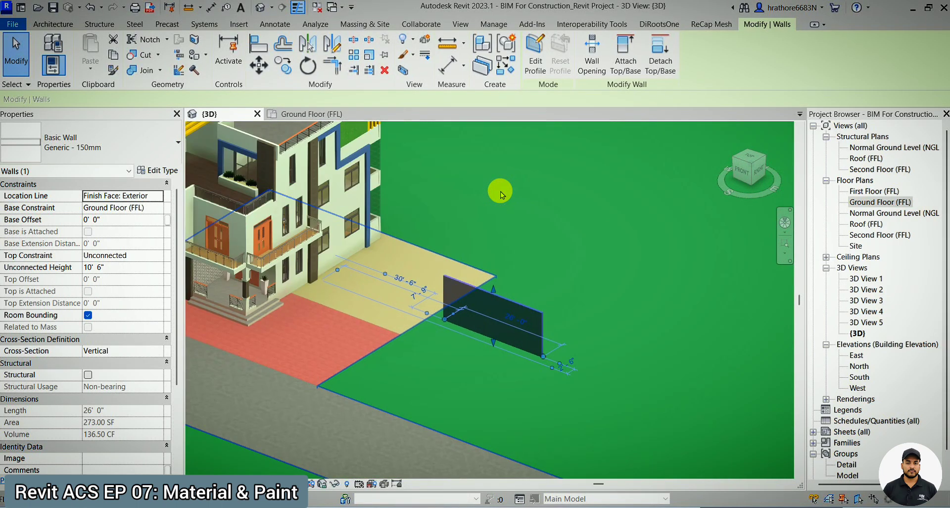
scroll(501, 193, down, 1)
scroll(500, 192, up, 2)
scroll(526, 336, up, 1)
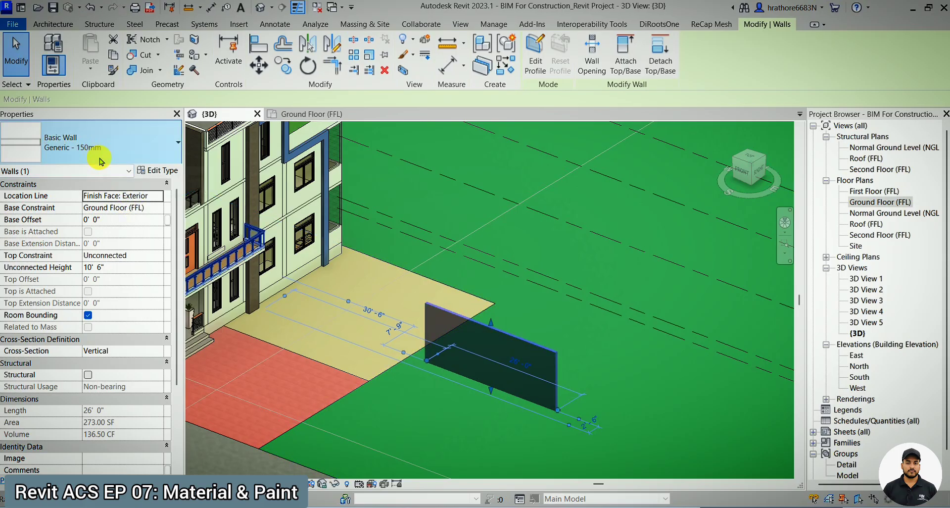
Open the layer structure of the selected wall's type, Generic - 150mm, for editing.
click(150, 170)
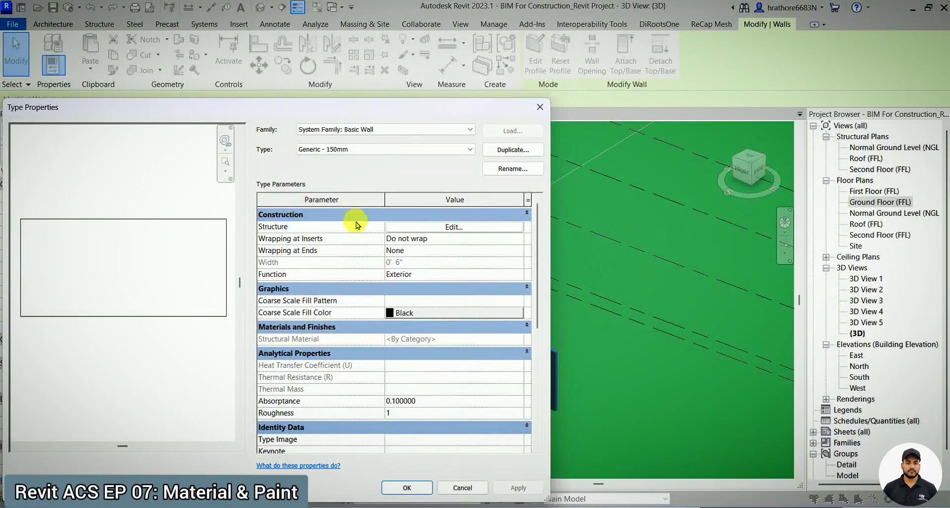
drag(382, 106, 445, 75)
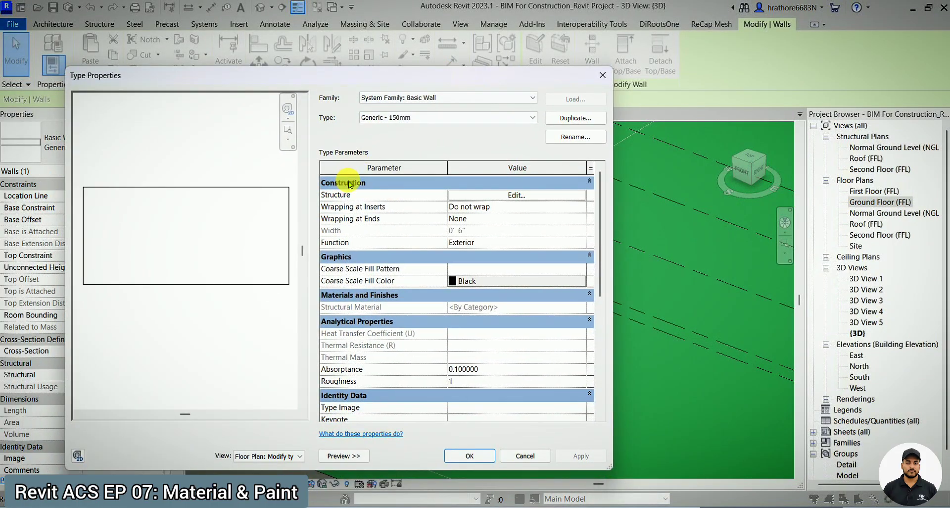
click(465, 196)
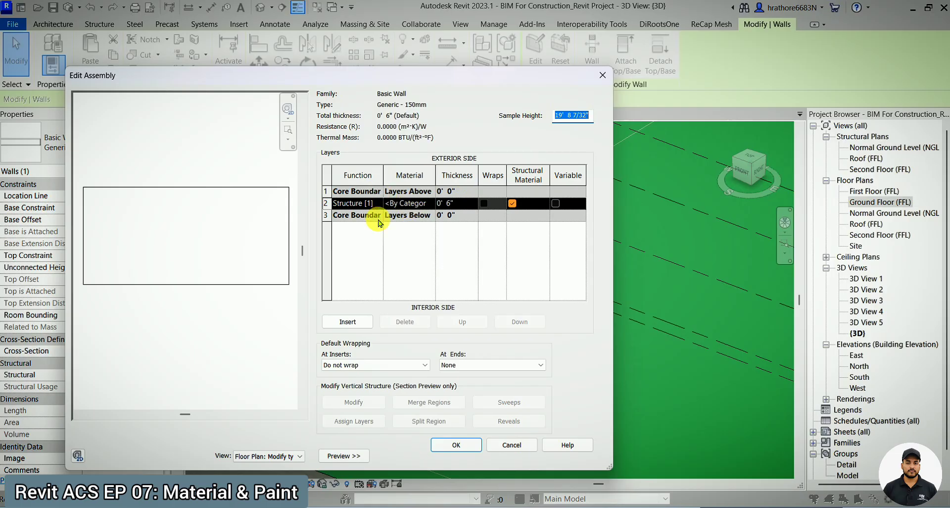
Display the wall assembly preview as Section: Modify type attributes.
click(267, 456)
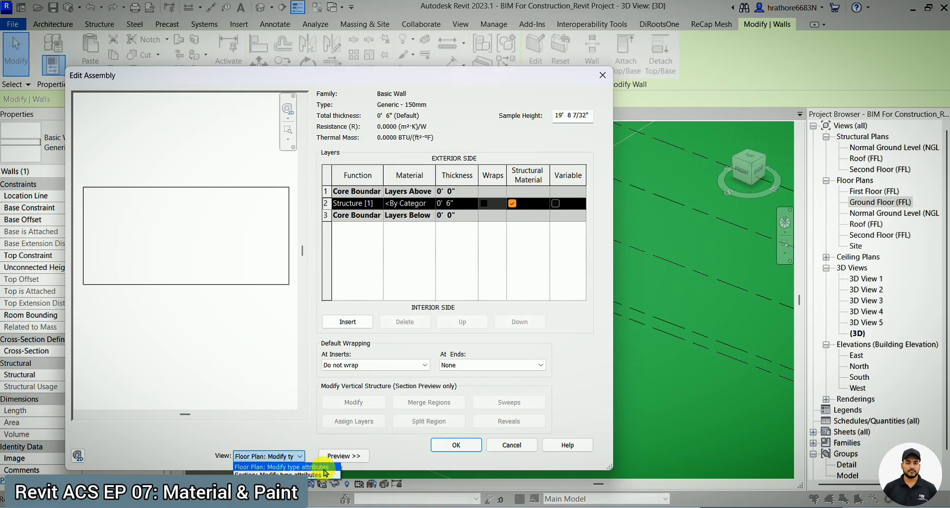
click(278, 467)
click(345, 455)
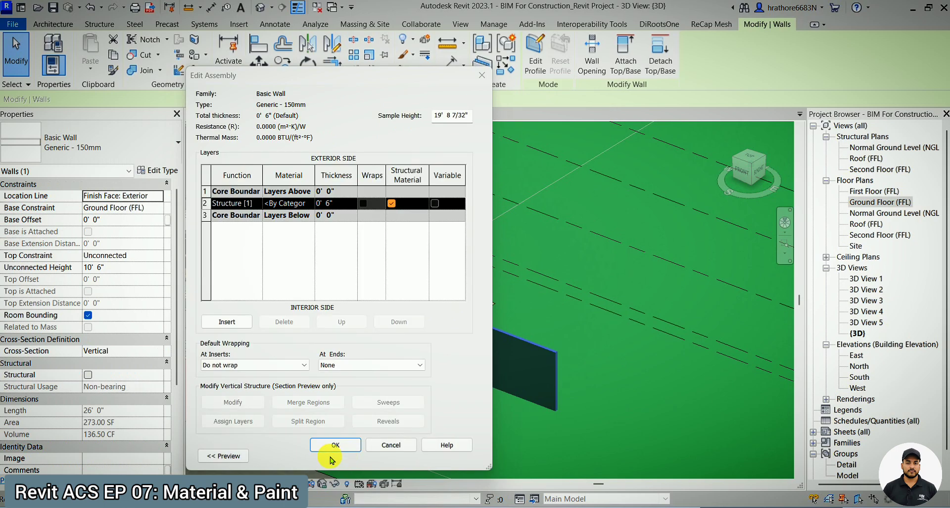
click(223, 457)
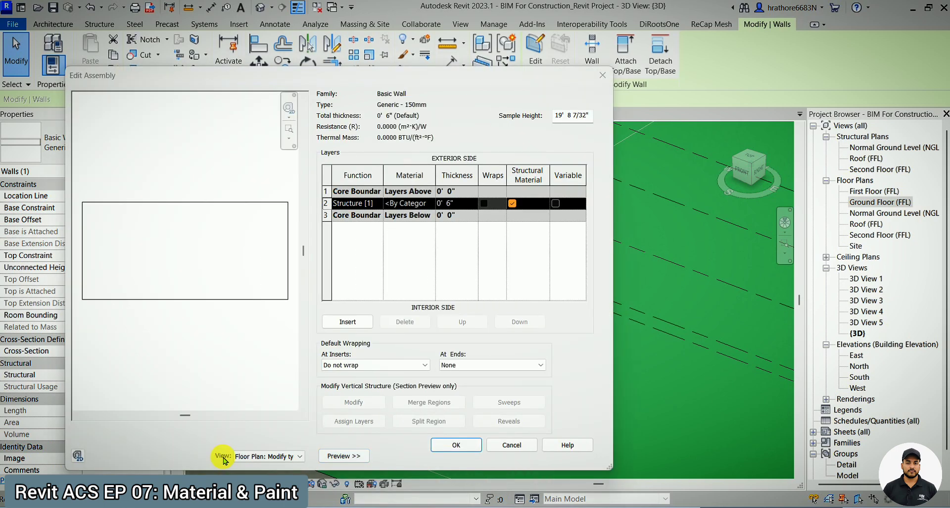
click(265, 458)
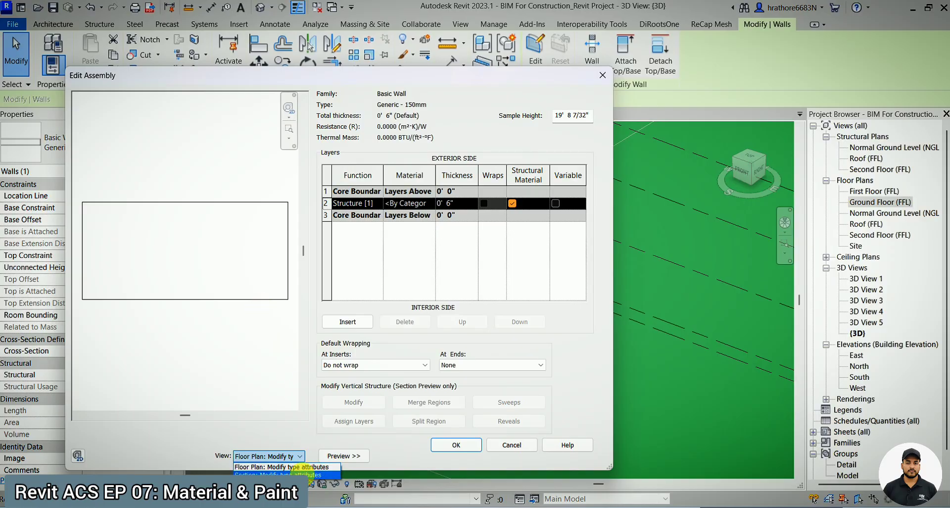
click(297, 474)
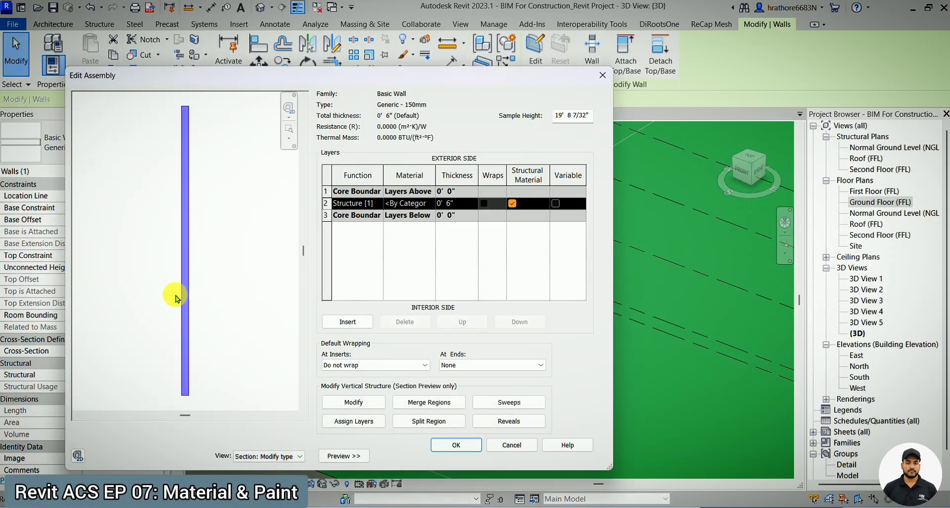
Reopen the wall type's layer structure and examine the structure layer close up in the section preview.
scroll(175, 295, up, 2)
key(Escape)
key(Escape)
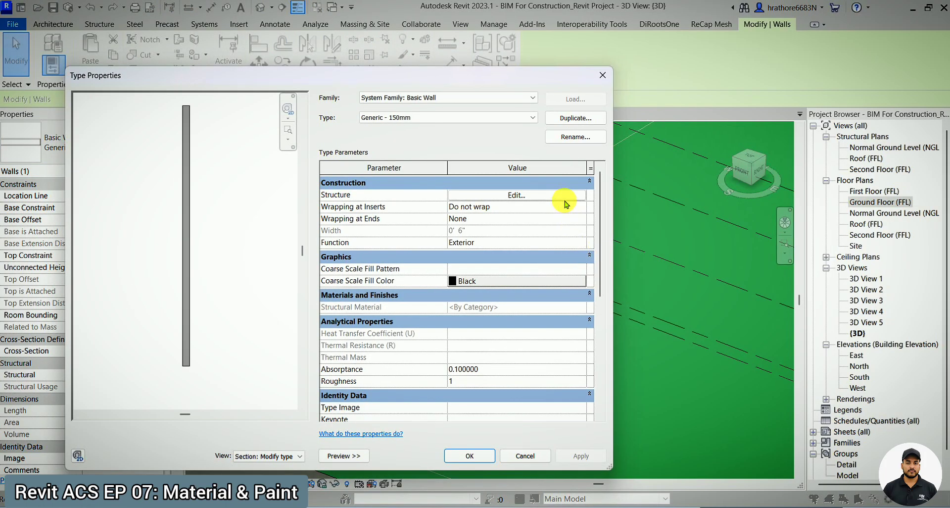
click(566, 198)
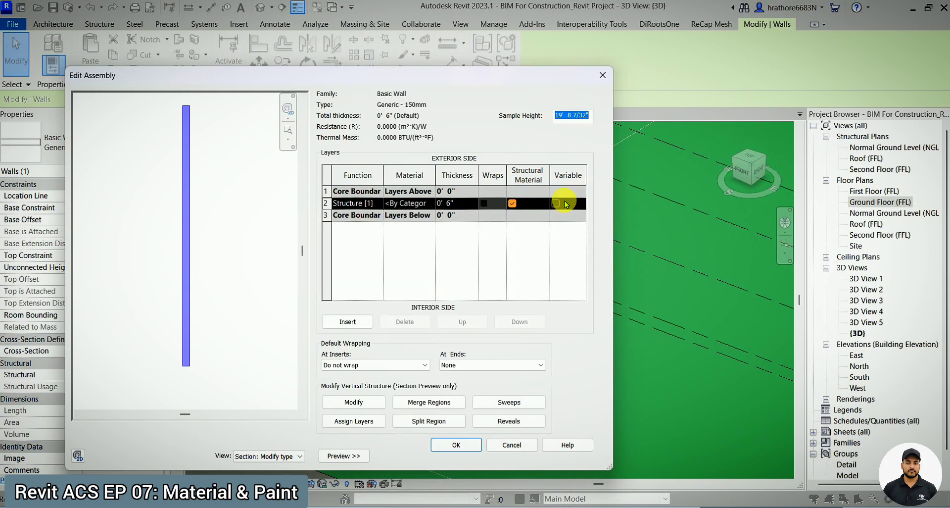
scroll(218, 264, up, 2)
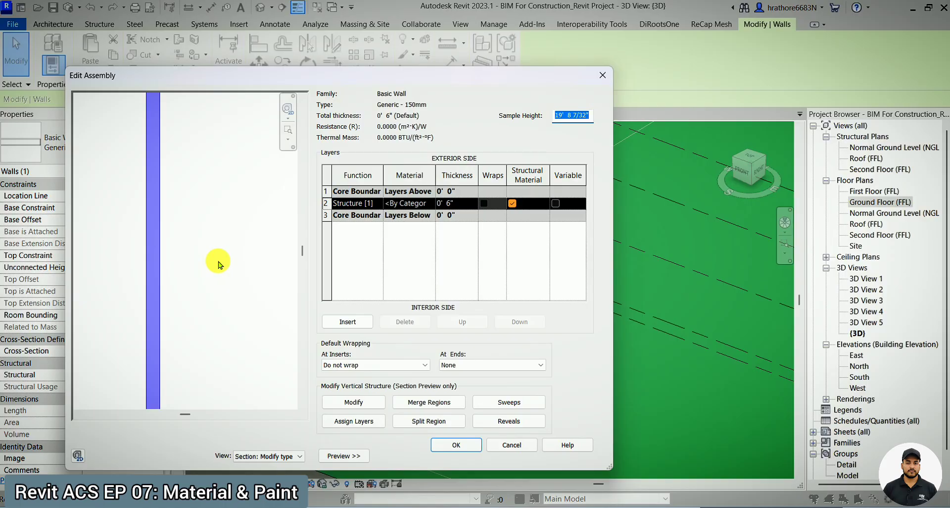
scroll(193, 248, up, 2)
scroll(299, 249, down, 1)
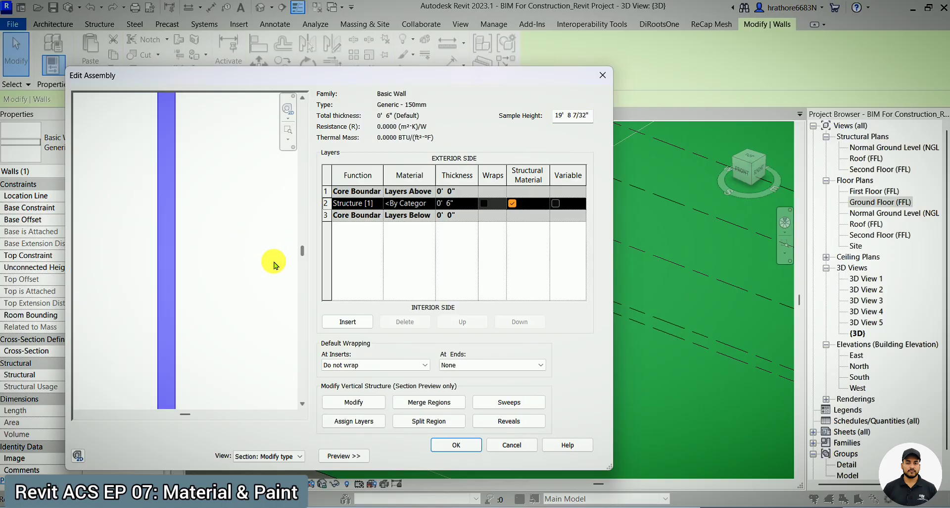
scroll(274, 262, down, 1)
scroll(141, 261, up, 2)
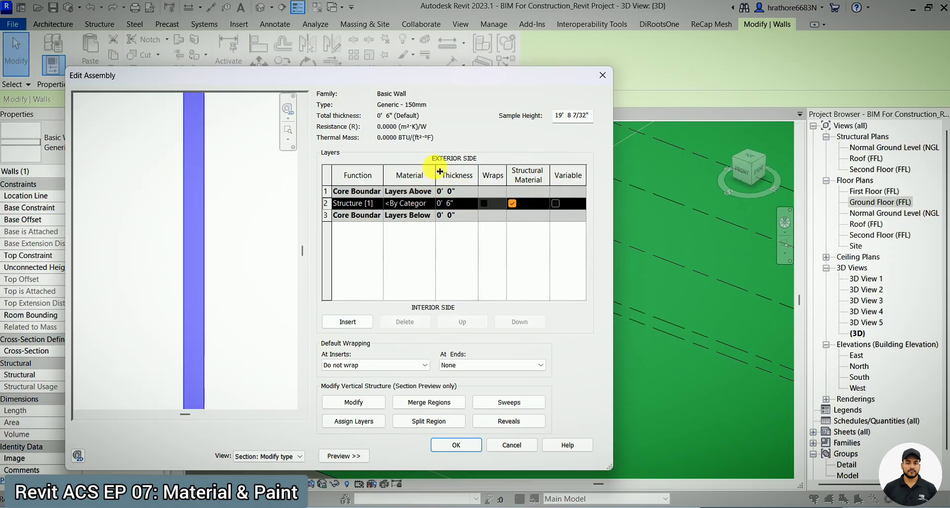
Widen the Material column, view the Structure layer's material in the Material Browser, and leave the wall type without changes.
drag(439, 171, 499, 174)
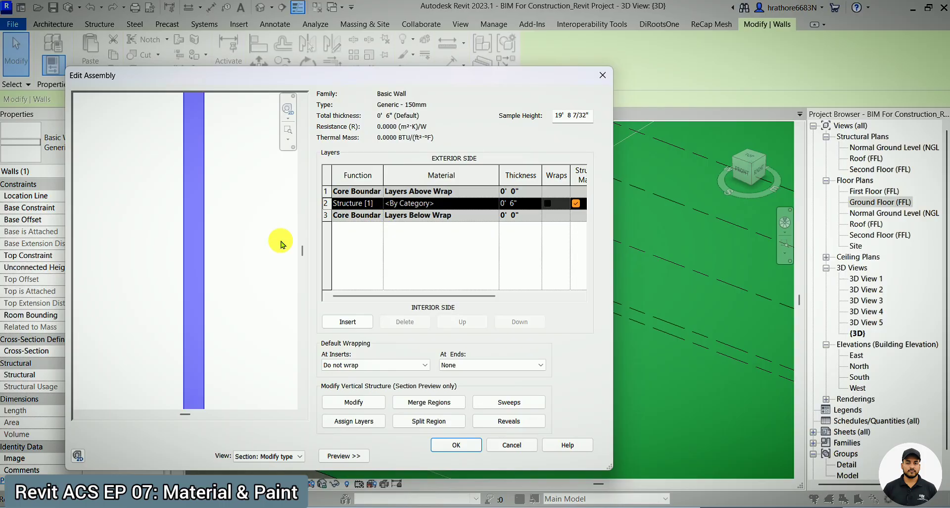
click(493, 204)
click(494, 203)
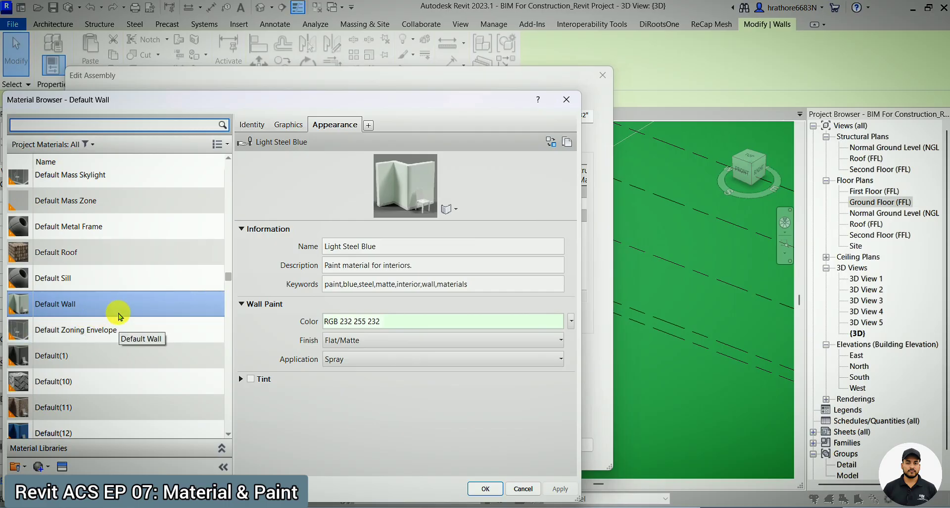
click(567, 99)
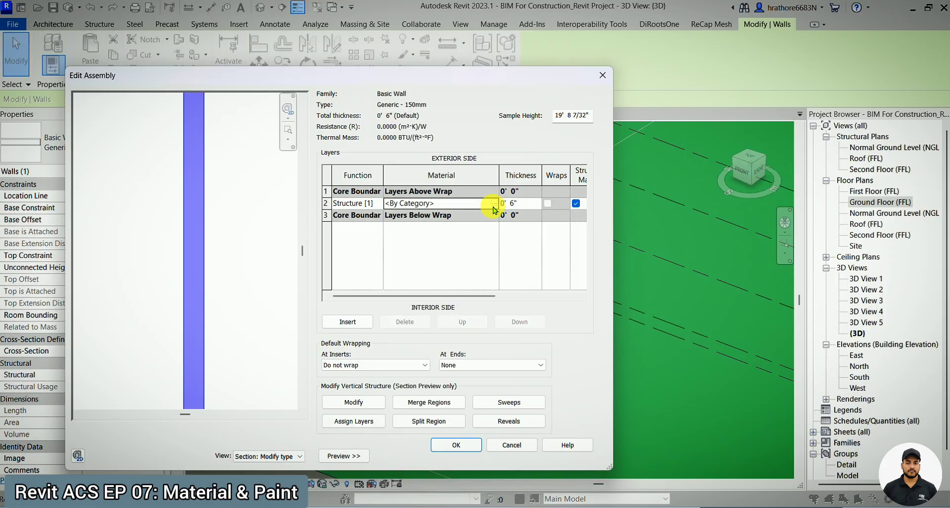
key(Escape)
key(Escape)
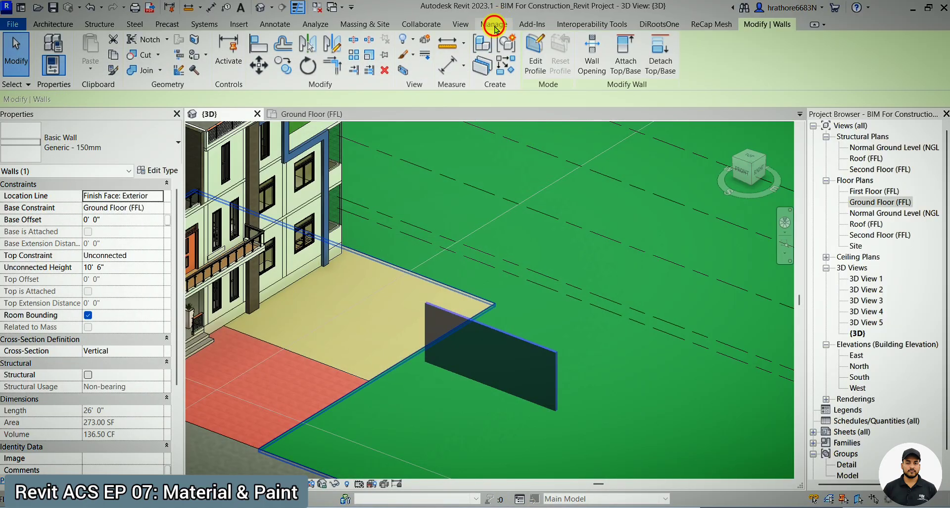
View the project's Object Styles for model categories, close them without changes and clear the wall selection.
click(494, 29)
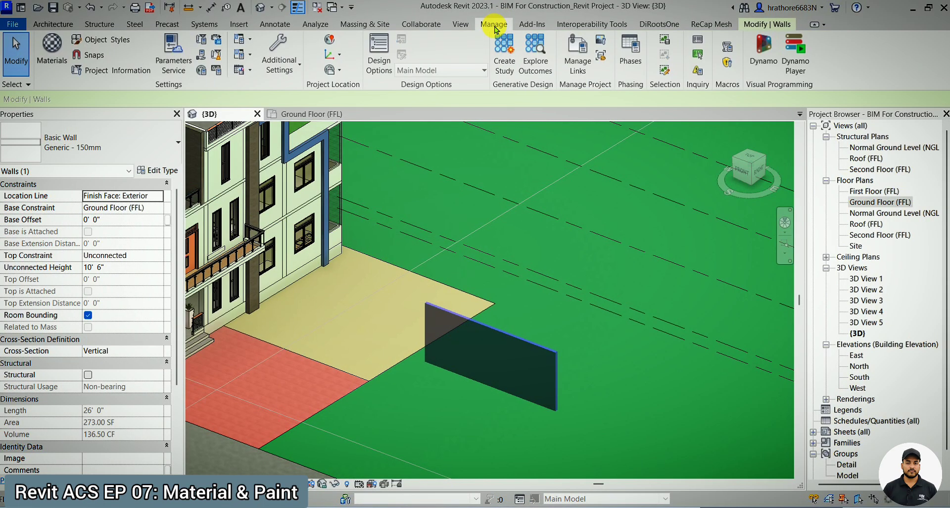
click(132, 49)
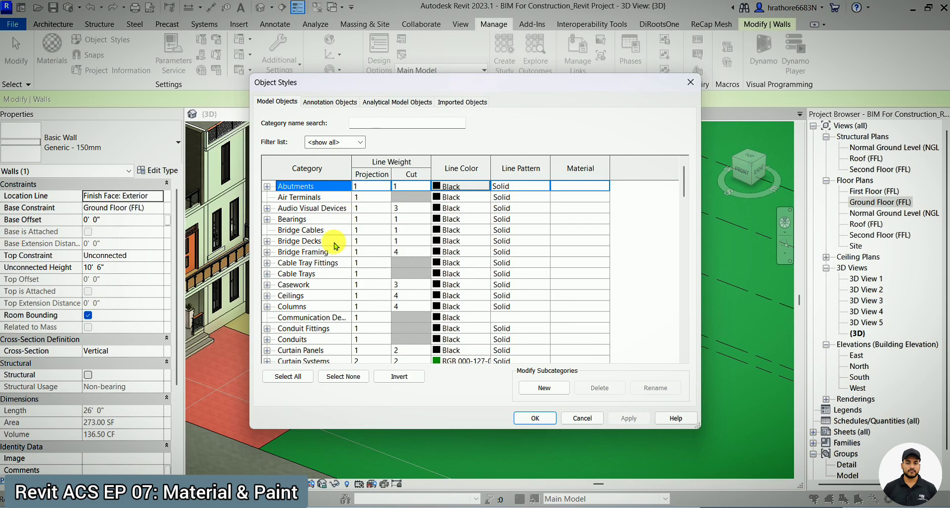
key(Escape)
key(Escape)
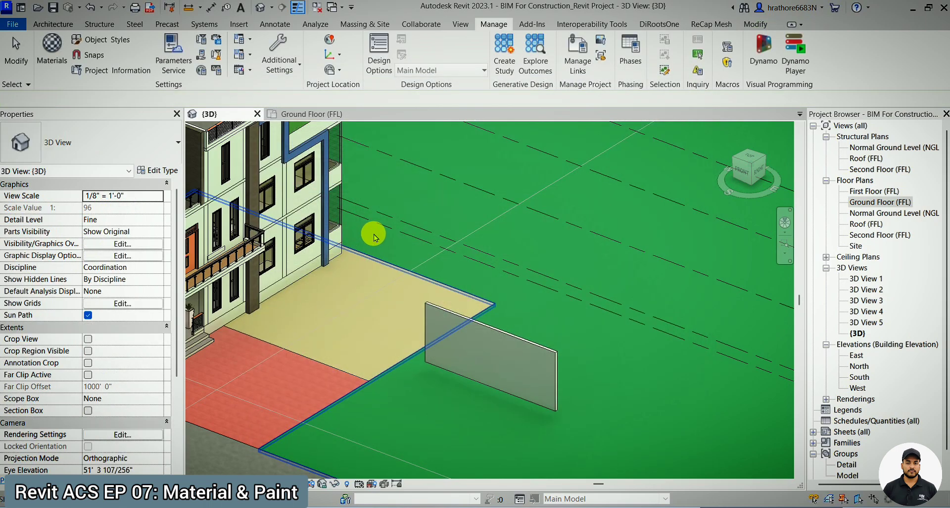
Look through the model categories in the 3D view's Visibility/Graphic Overrides and close them without changing anything.
key(v)
key(g)
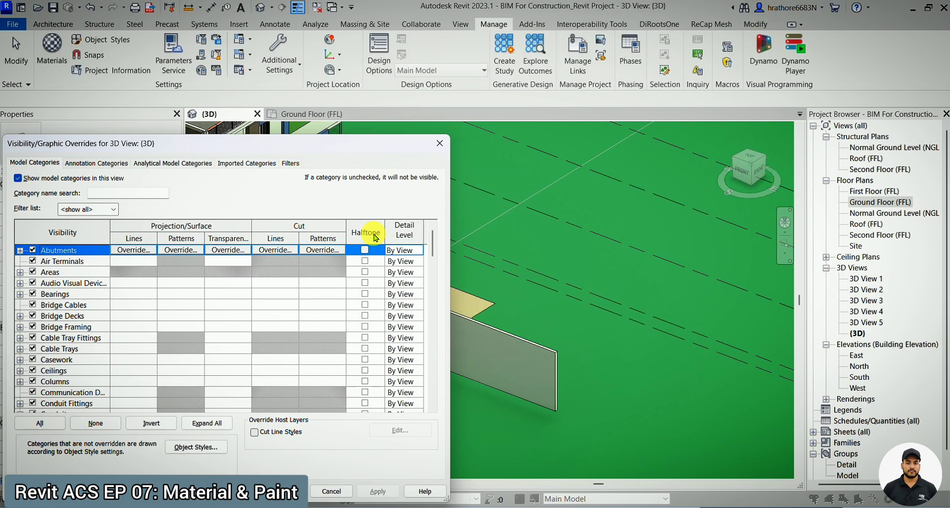
drag(273, 149, 424, 107)
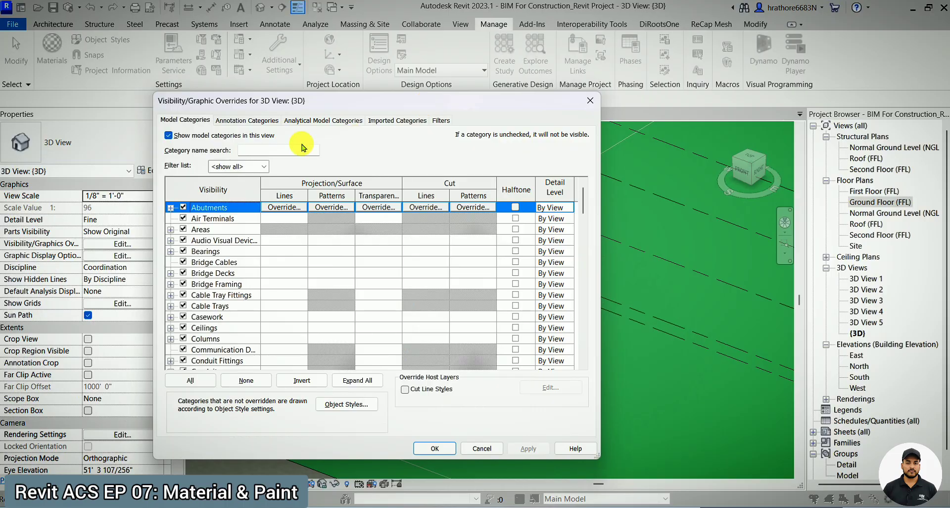
scroll(217, 229, down, 4)
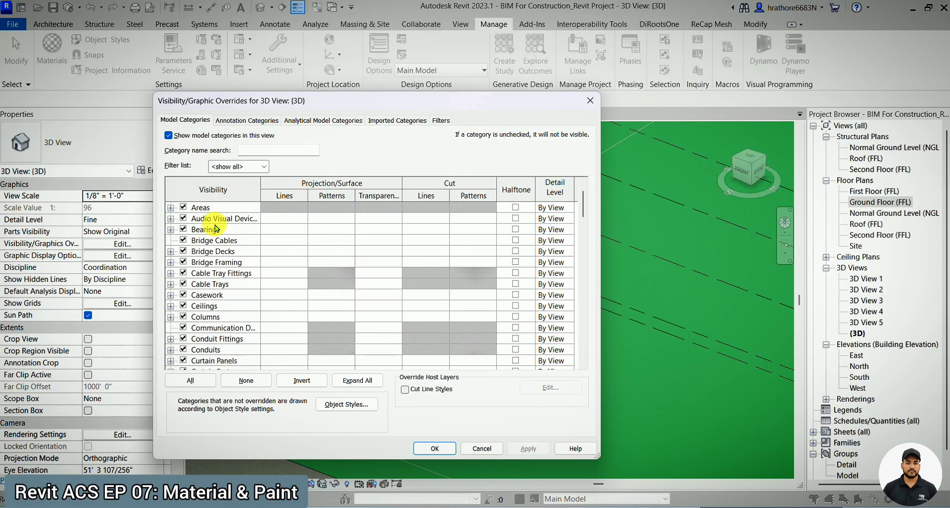
scroll(217, 301, down, 2)
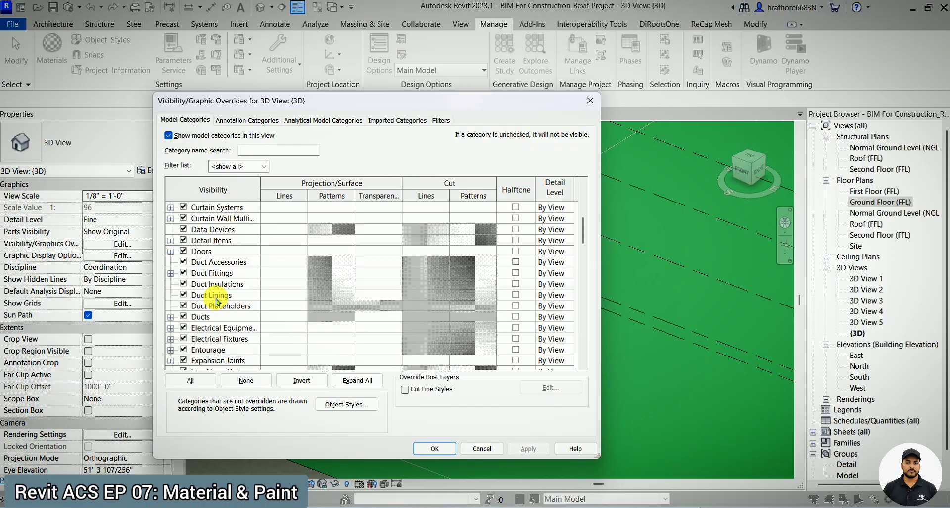
key(Return)
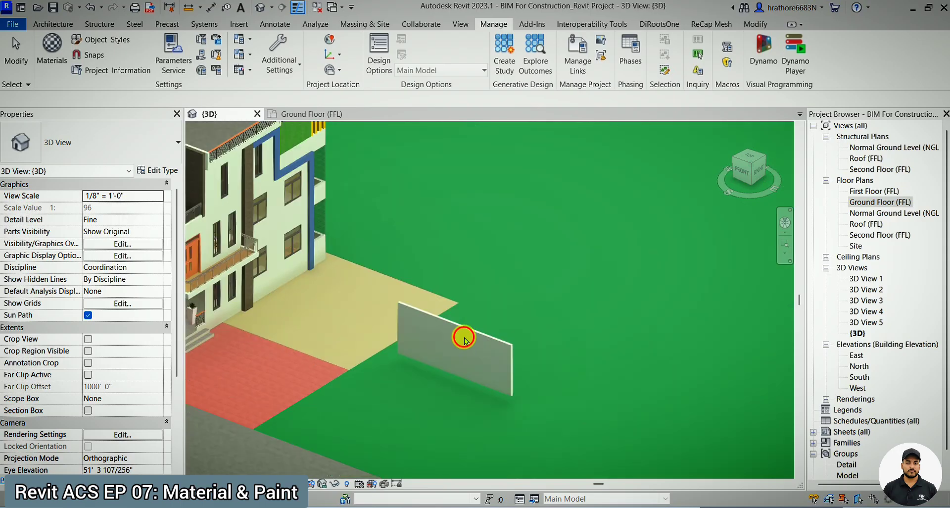
Find the Walls category in Object Styles and expand its subcategories to examine the assigned materials.
click(102, 40)
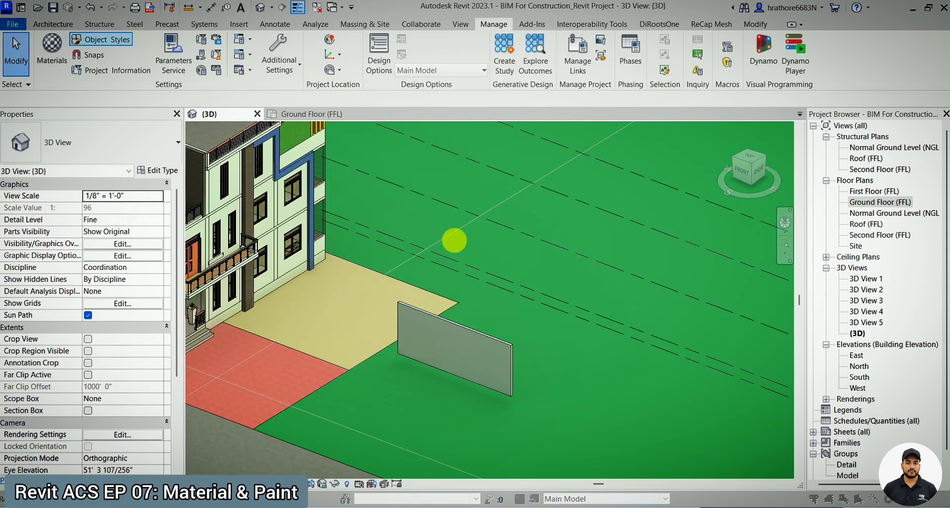
click(301, 297)
key(w)
scroll(302, 297, down, 1)
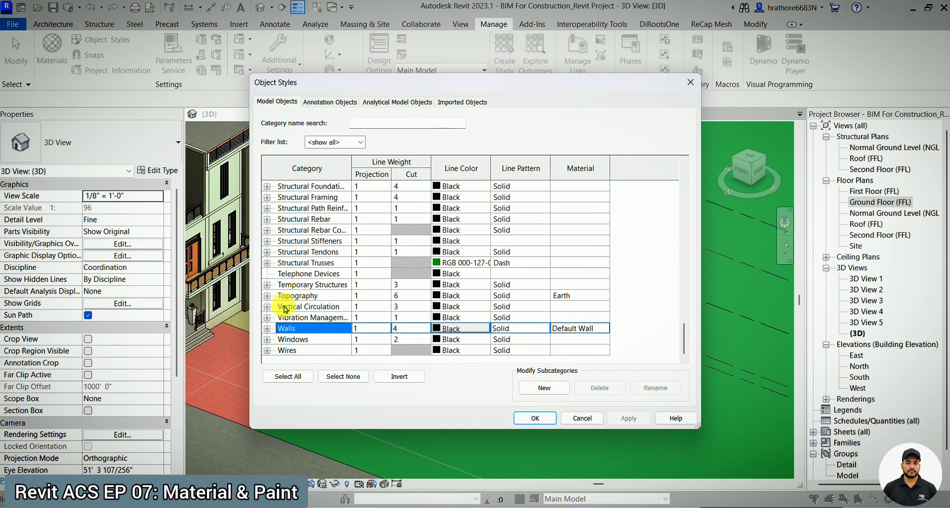
click(268, 328)
scroll(272, 330, down, 2)
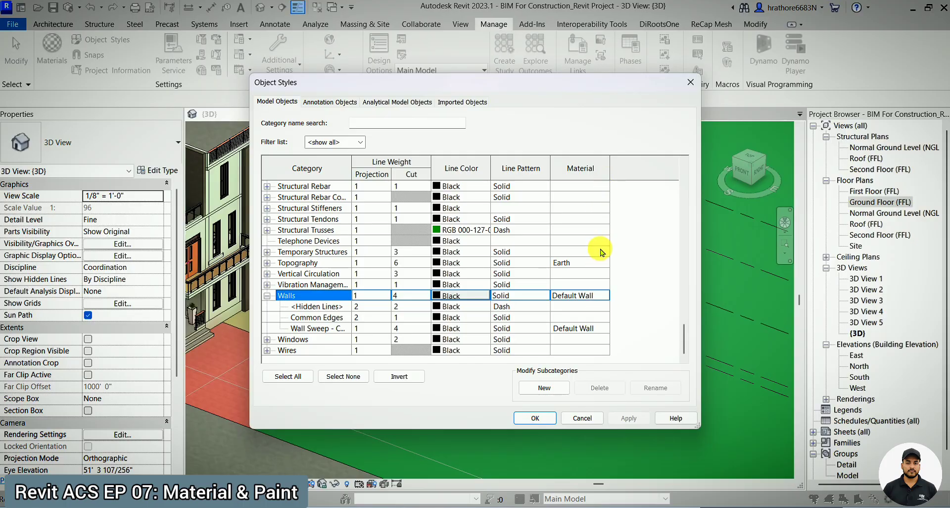
View the Walls category's material in the Material Browser, and leave Object Styles without changes.
click(601, 297)
click(602, 296)
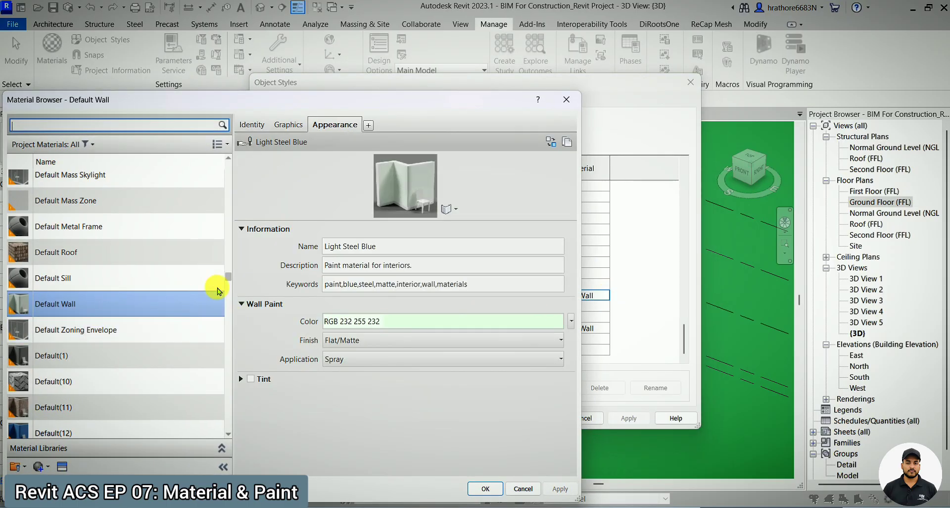
drag(398, 102, 466, 83)
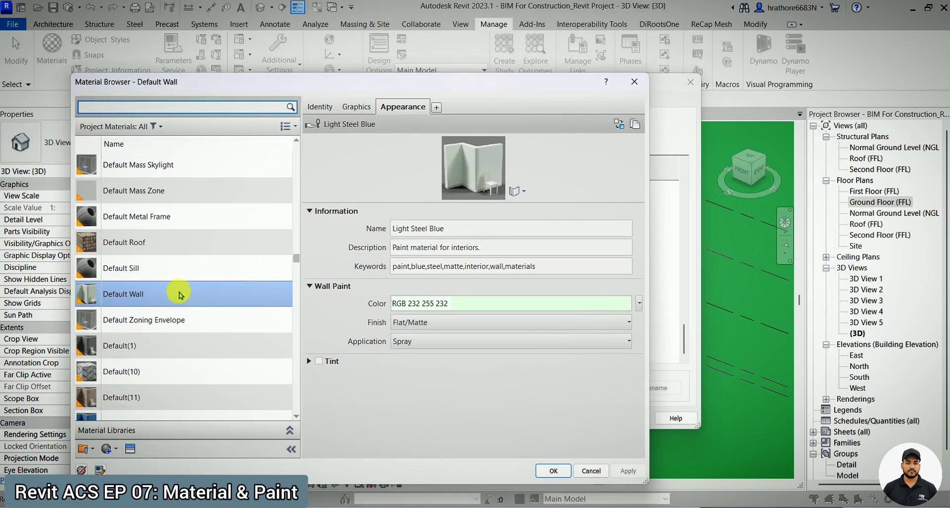
click(634, 81)
click(691, 81)
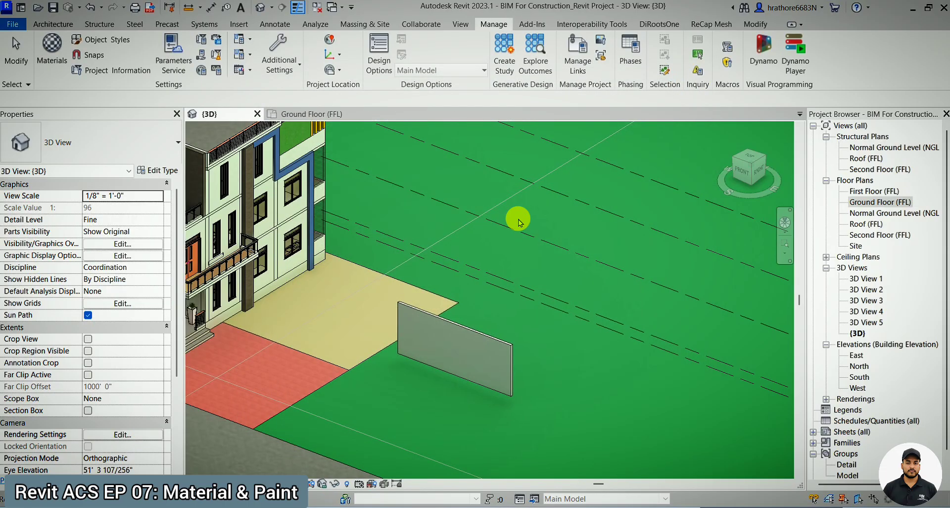
Select the freestanding Generic - 150mm wall and open its Structure layer's material from the type's layer assembly.
click(417, 337)
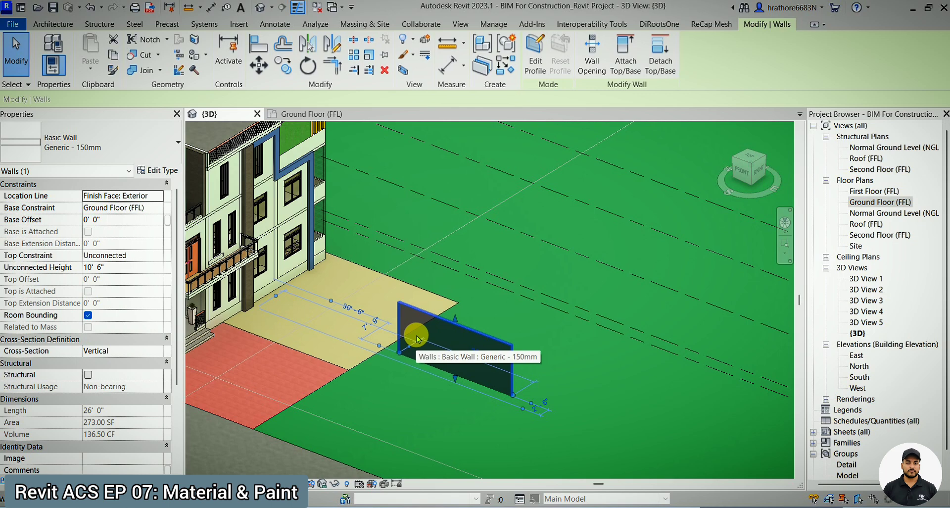
click(161, 171)
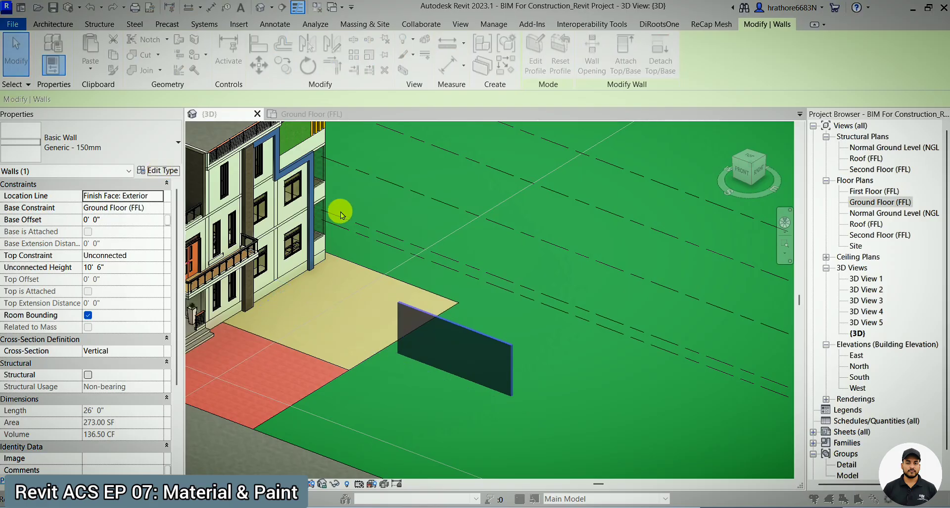
click(525, 196)
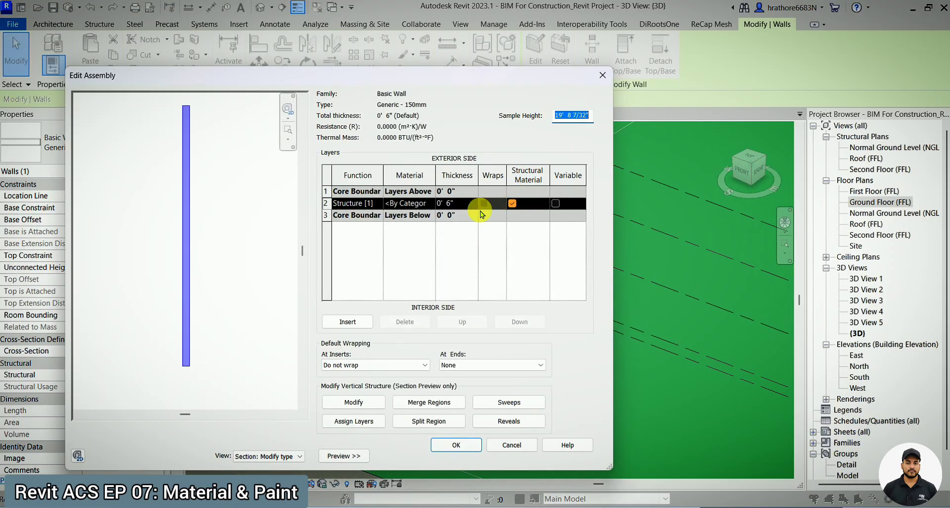
click(434, 204)
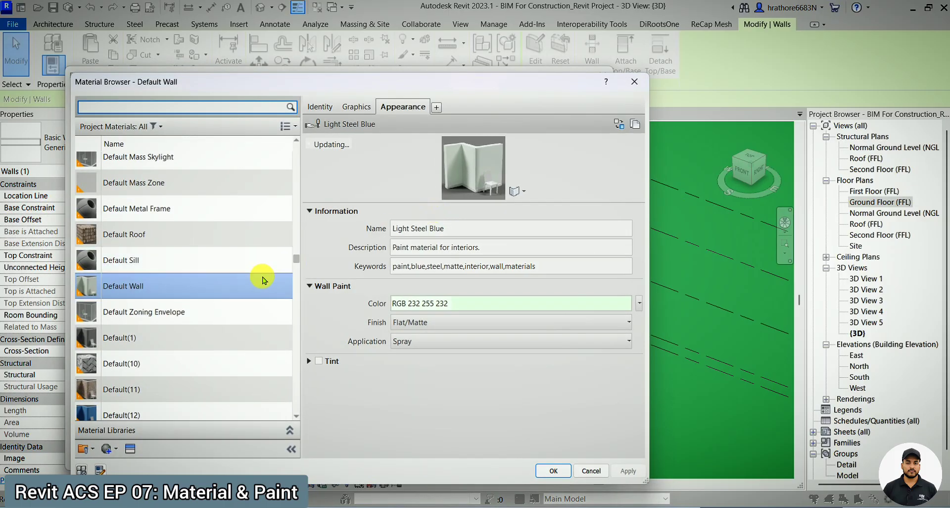
Browse the project materials, view the appearance of Default(13), and leave the wall type without assigning a material.
scroll(250, 280, up, 2)
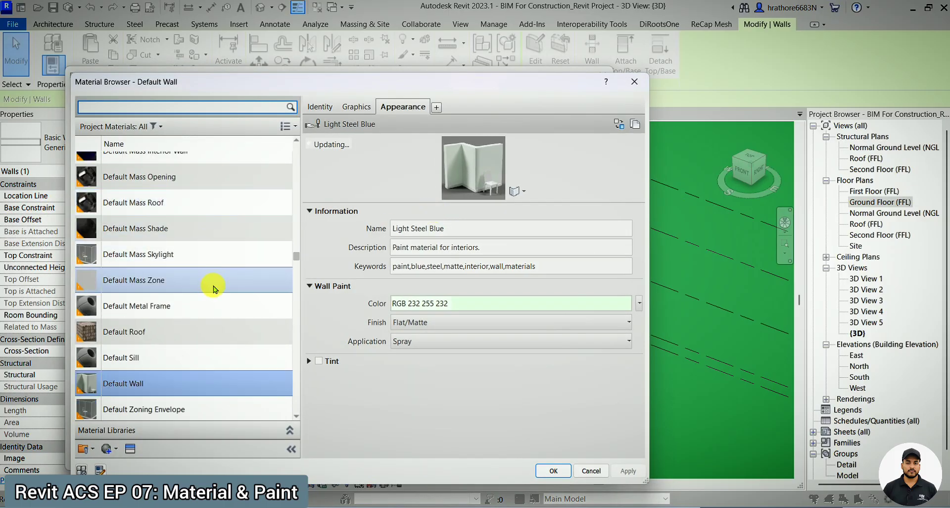
scroll(212, 283, down, 4)
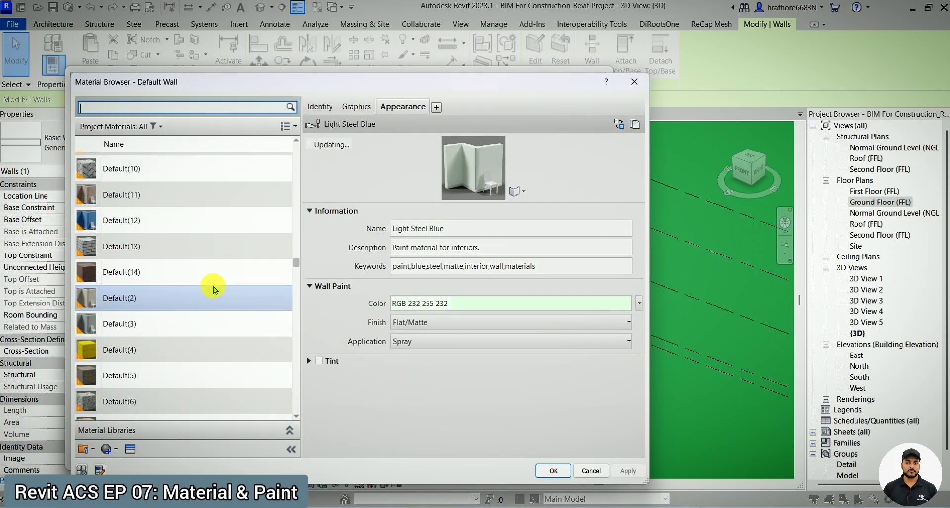
click(220, 253)
scroll(210, 270, down, 3)
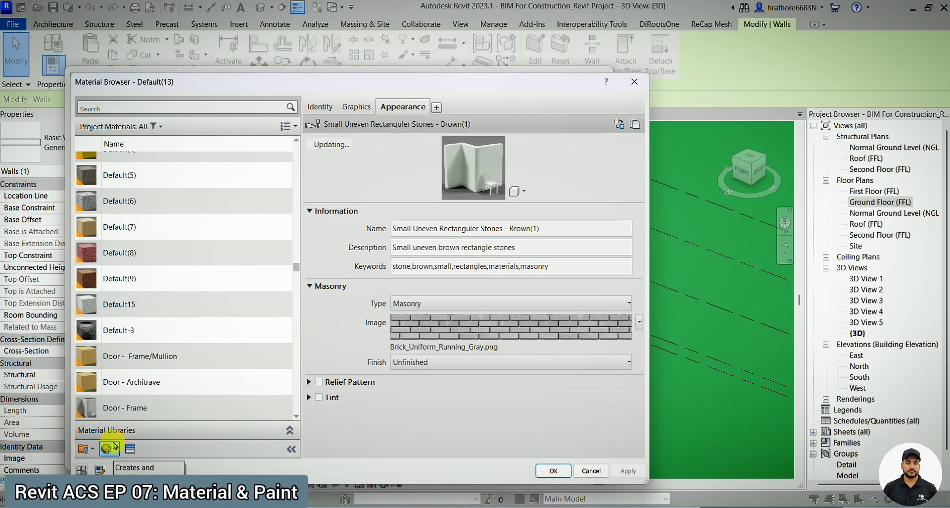
key(Escape)
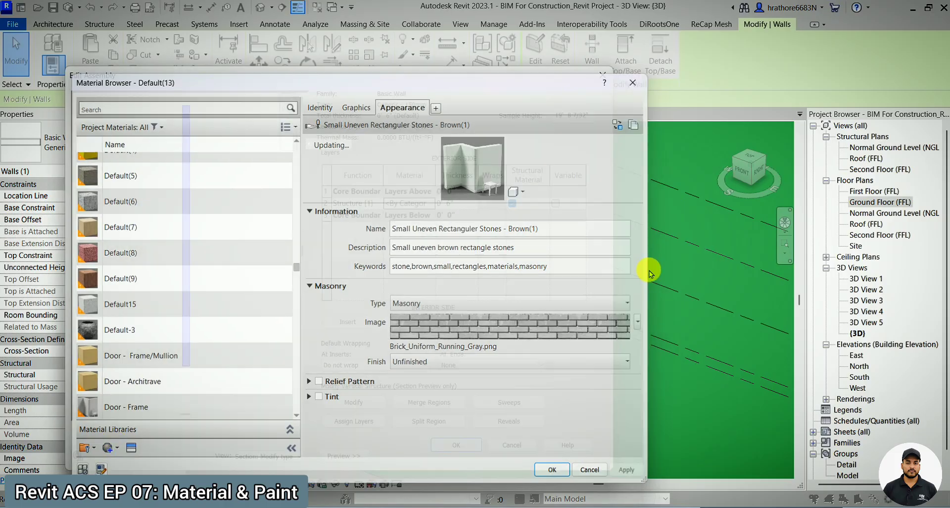
key(Escape)
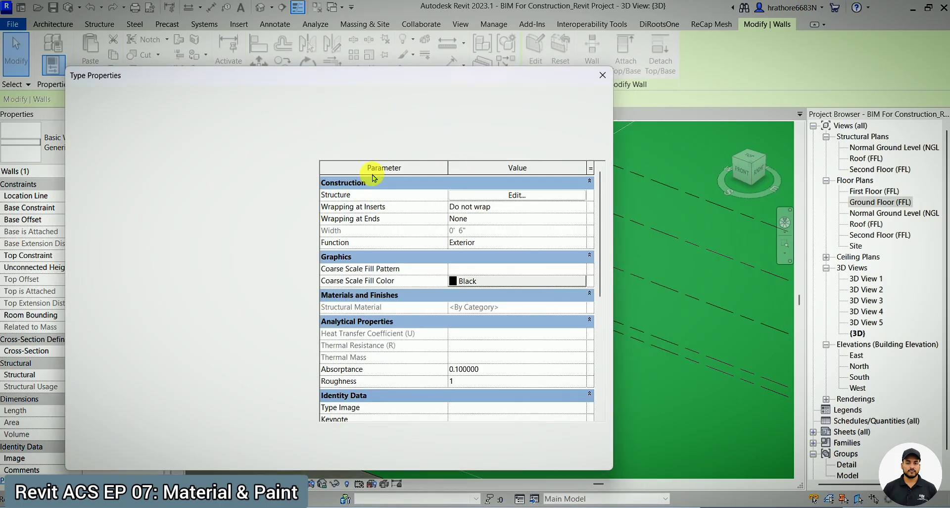
key(Escape)
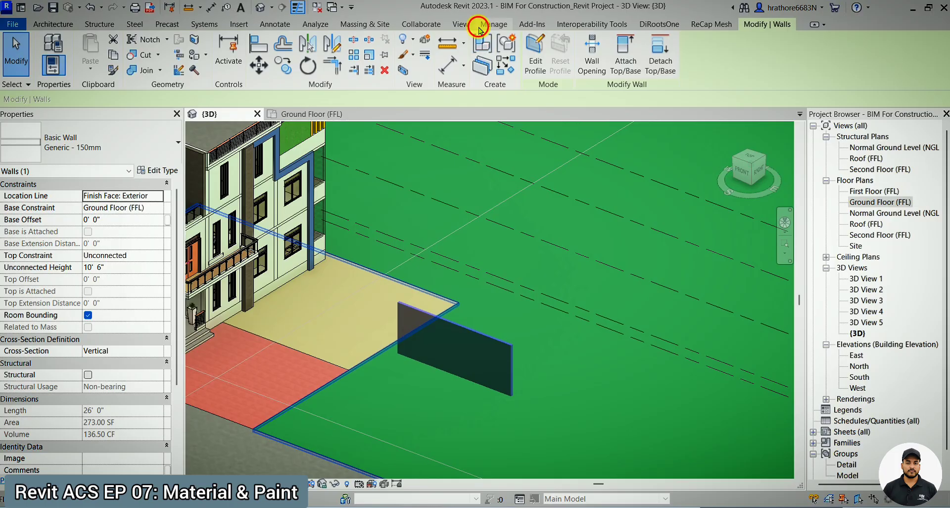
View the project-wide Material Browser from the project management settings and close it without changes.
click(494, 23)
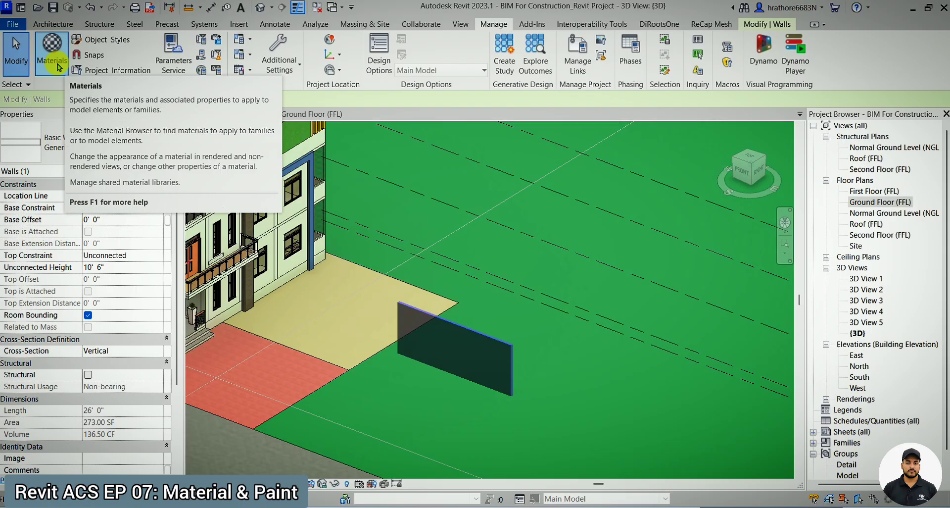
click(59, 67)
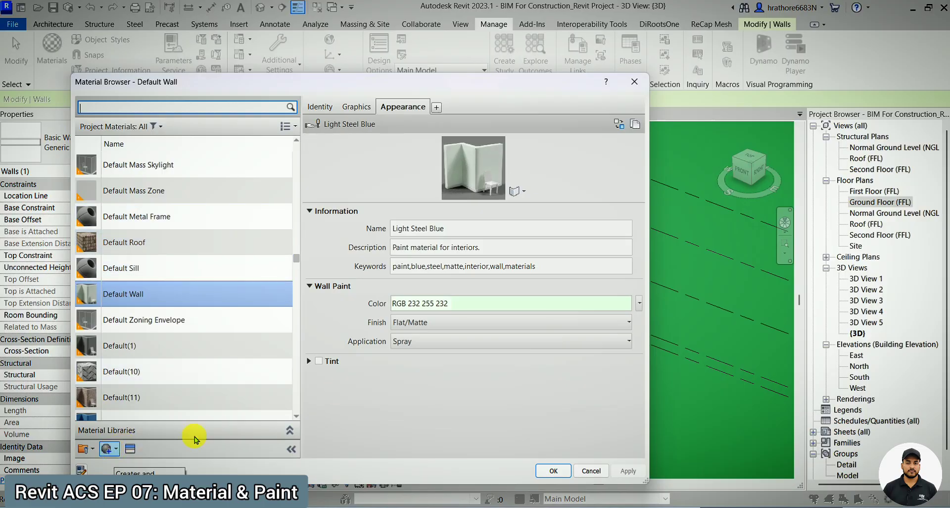
key(Escape)
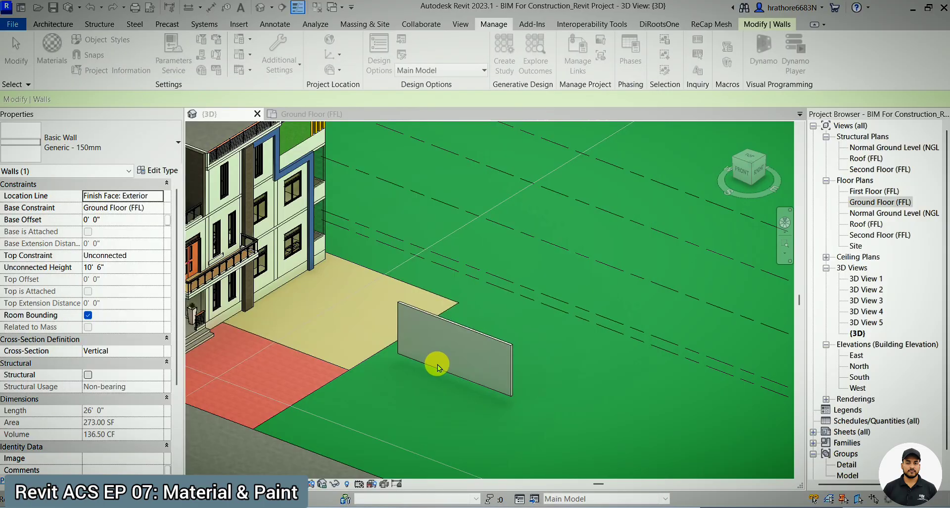
Reopen the freestanding wall type's layer structure, examine the Structure layer's material assignment, and leave without changes.
click(466, 339)
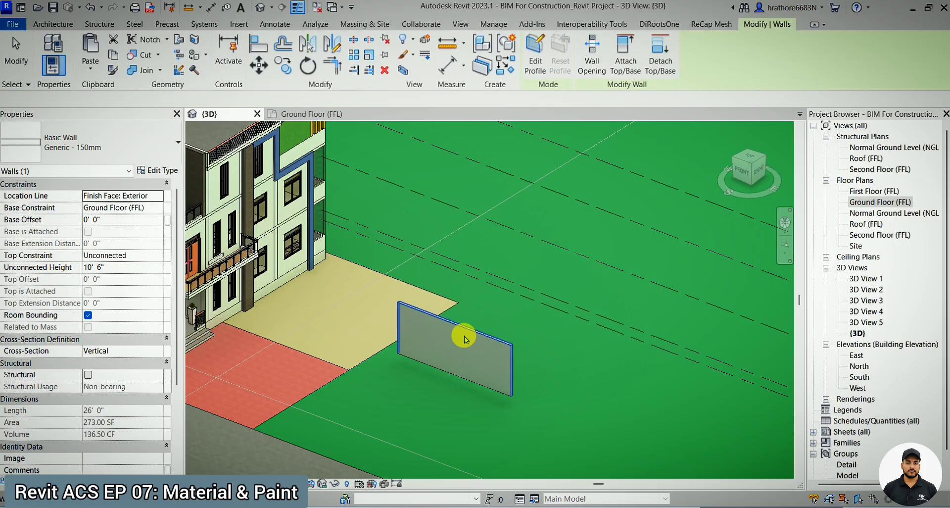
click(179, 171)
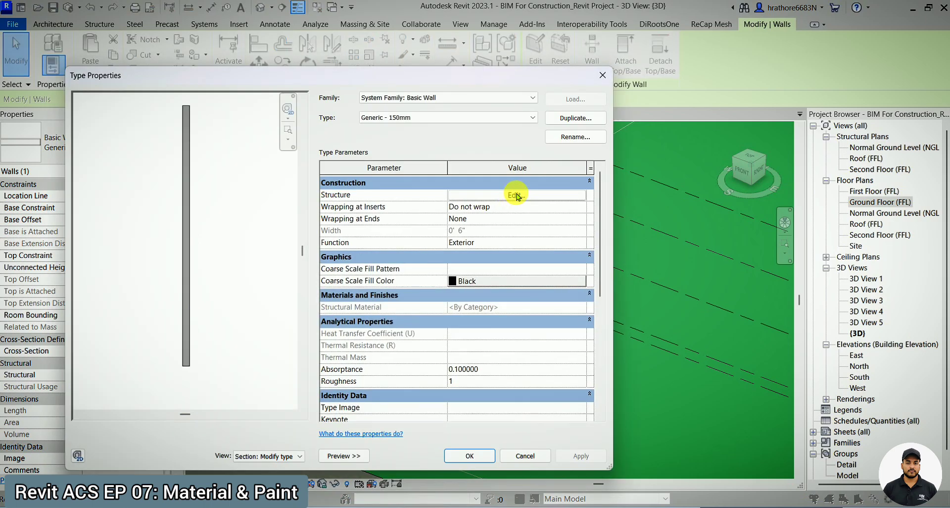
click(517, 195)
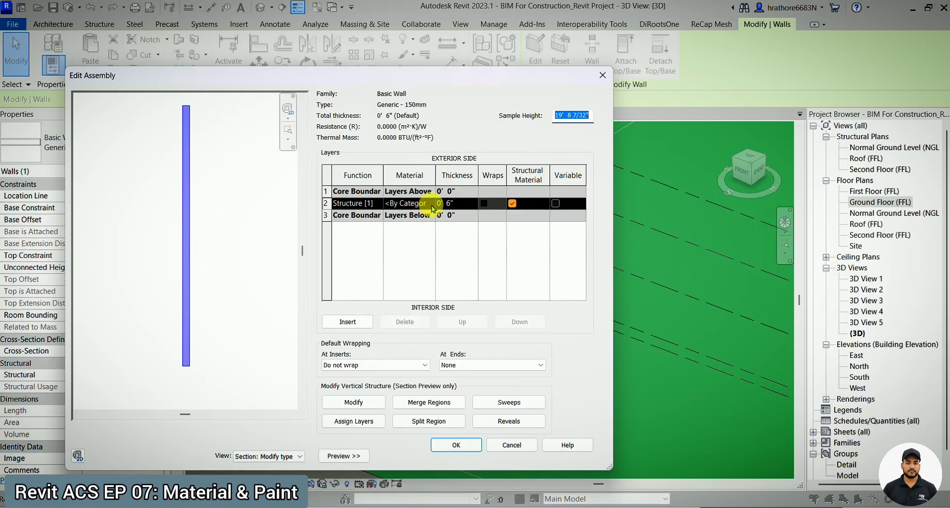
click(432, 207)
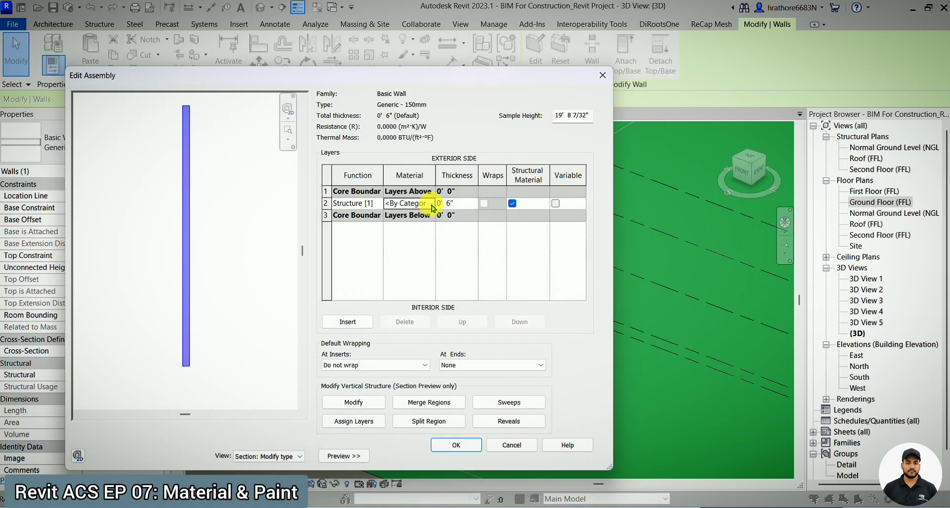
key(Escape)
key(Escape)
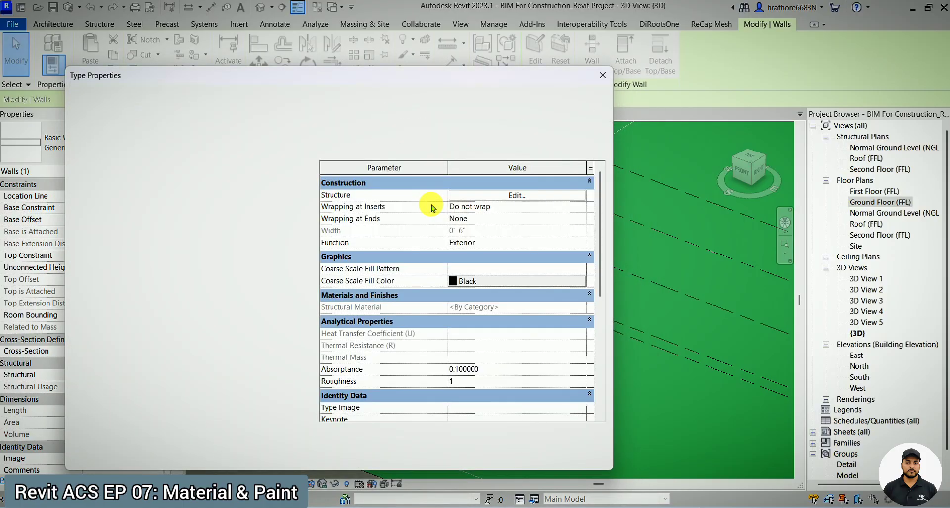
key(Escape)
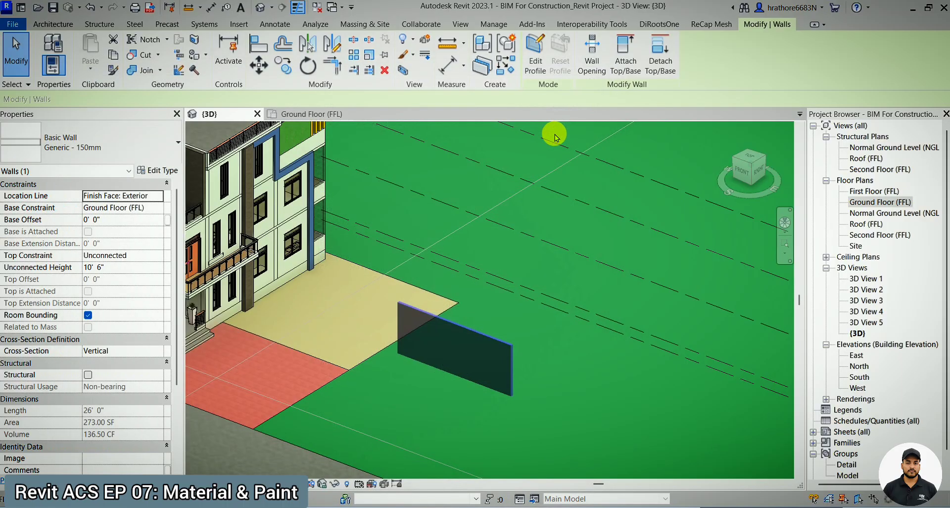
scroll(536, 313, down, 3)
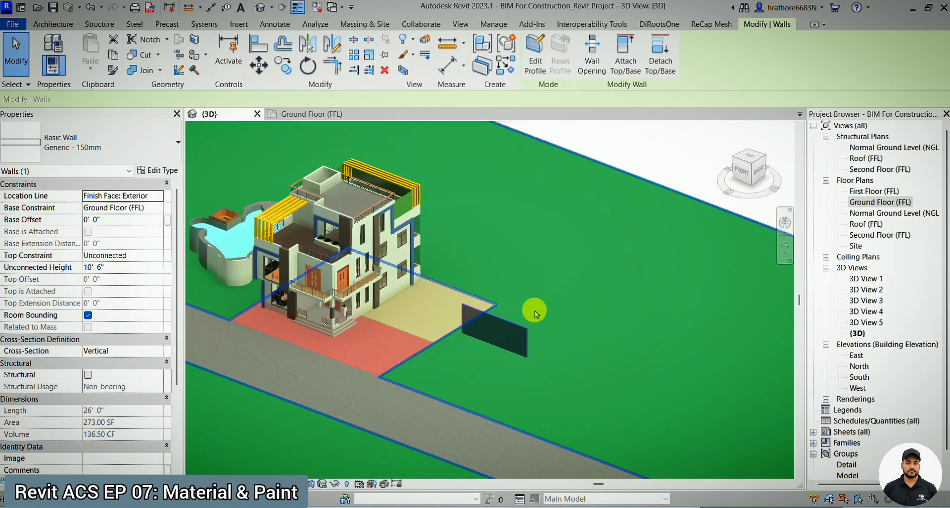
scroll(324, 286, up, 4)
scroll(606, 311, up, 4)
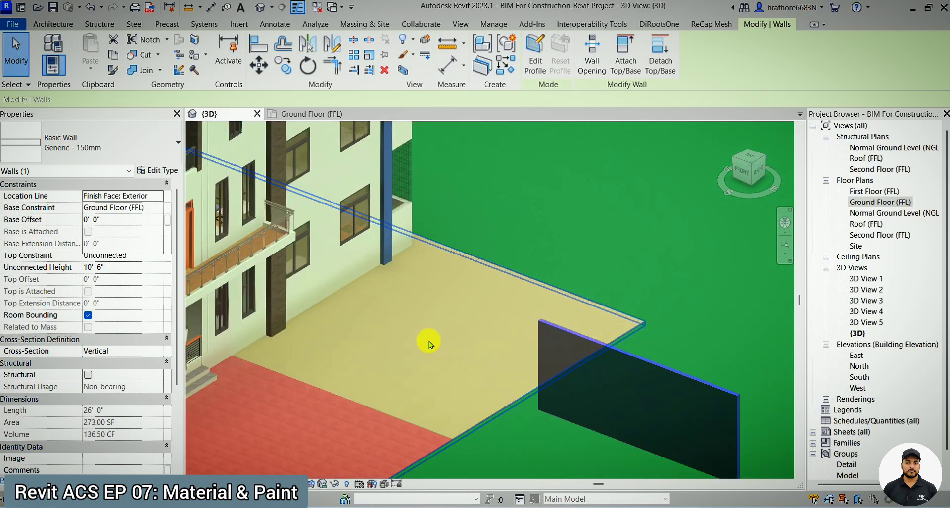
Examine the freestanding Generic - 150mm wall alongside the building's walls in the 3D view.
scroll(429, 343, down, 5)
key(Escape)
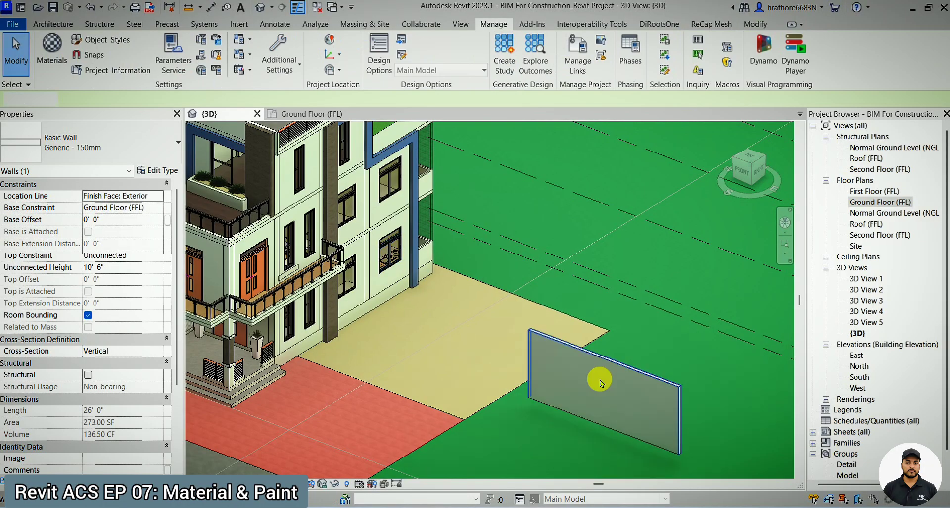
click(637, 385)
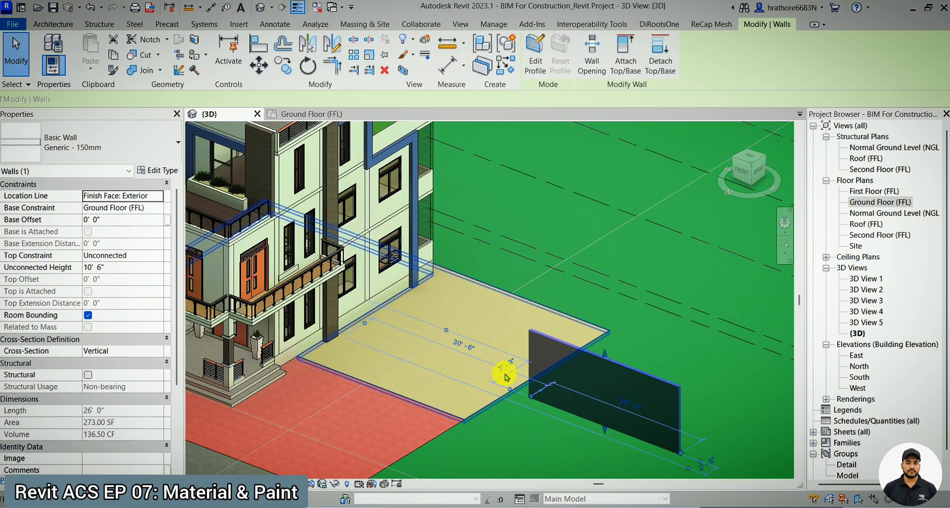
scroll(463, 339, down, 3)
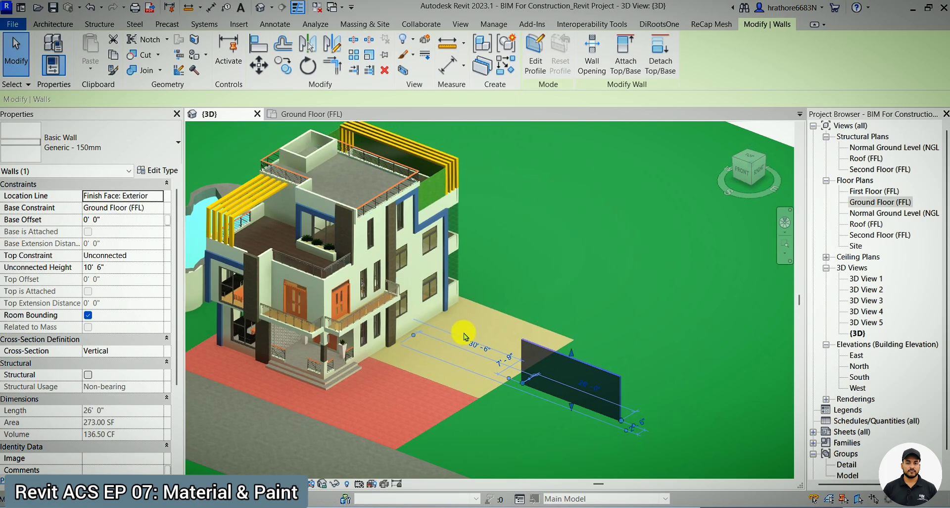
scroll(463, 336, down, 2)
scroll(678, 401, up, 5)
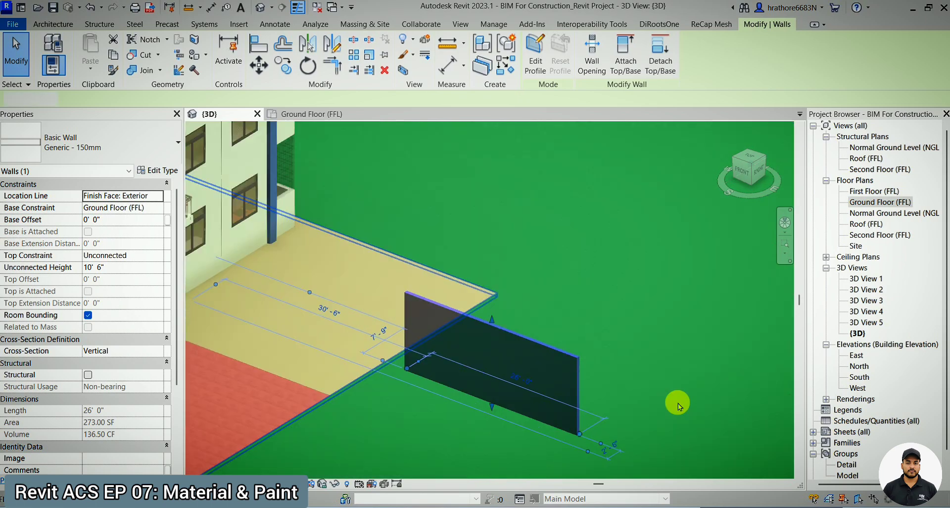
key(Escape)
scroll(670, 403, down, 4)
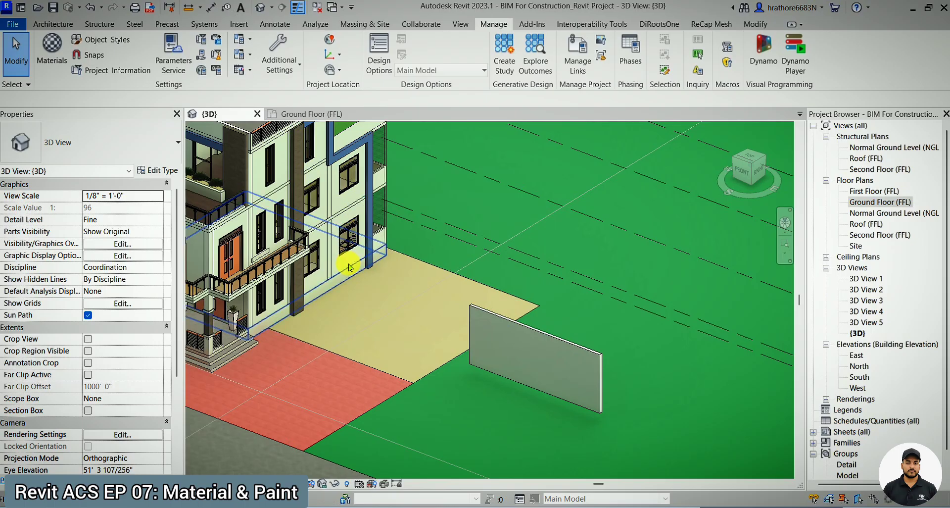
scroll(349, 267, down, 1)
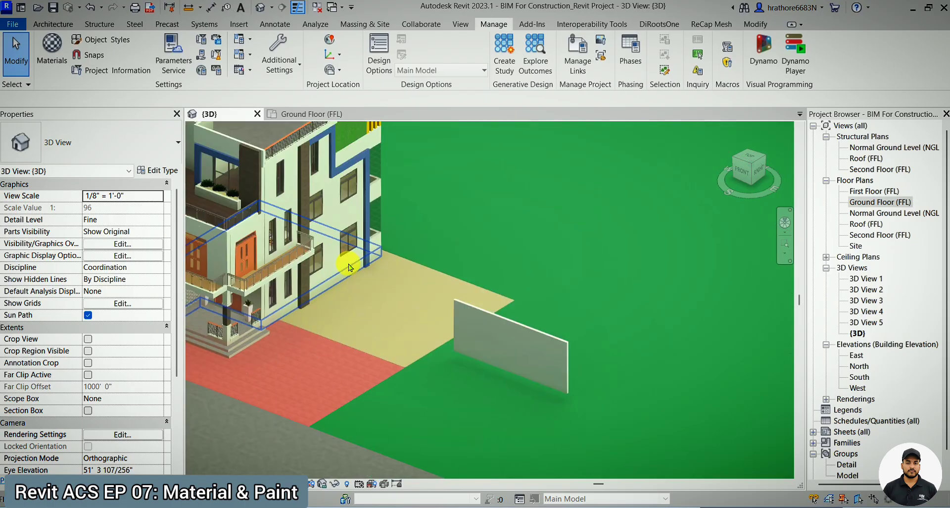
Duplicate the freestanding wall's type under the name "Generic - 150mm test sample".
click(469, 331)
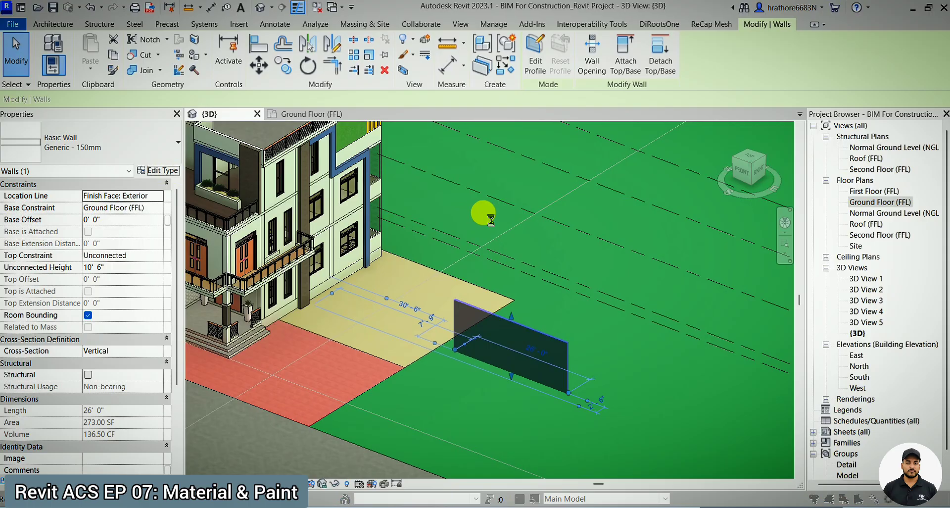
click(483, 214)
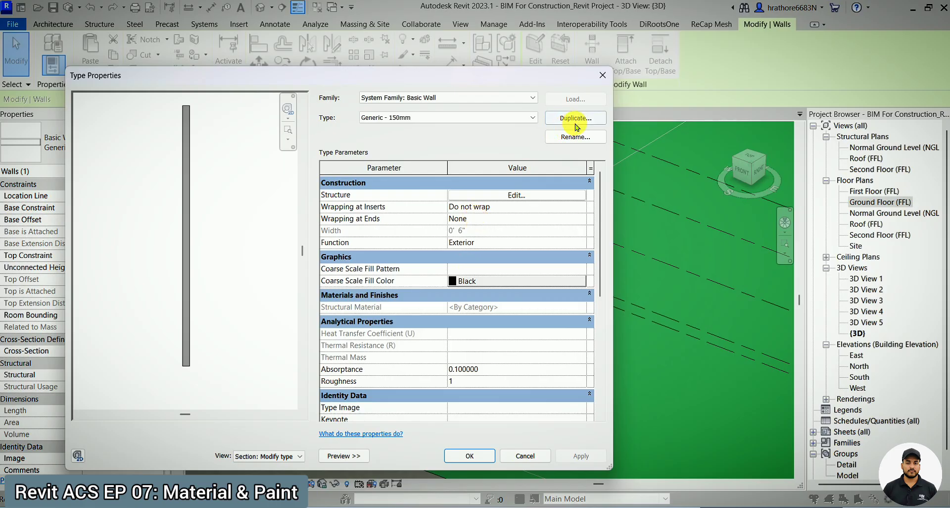
click(575, 123)
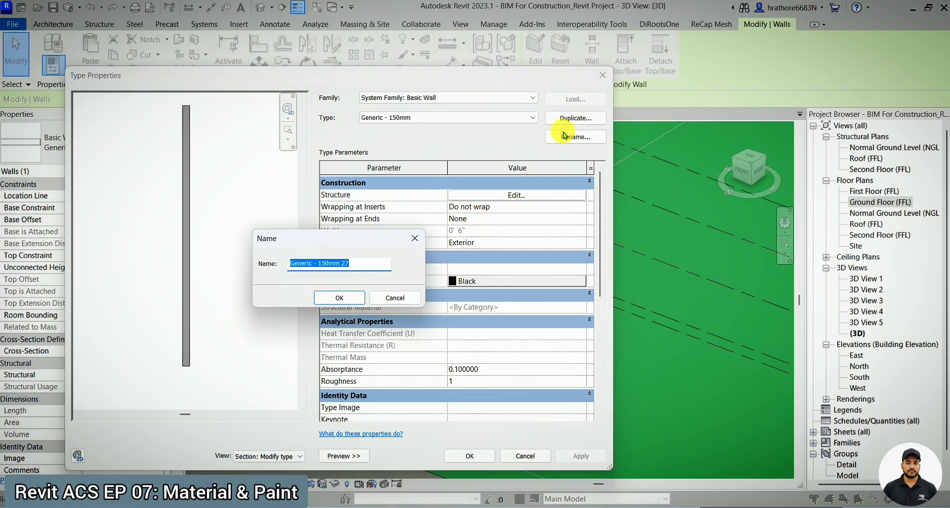
click(374, 267)
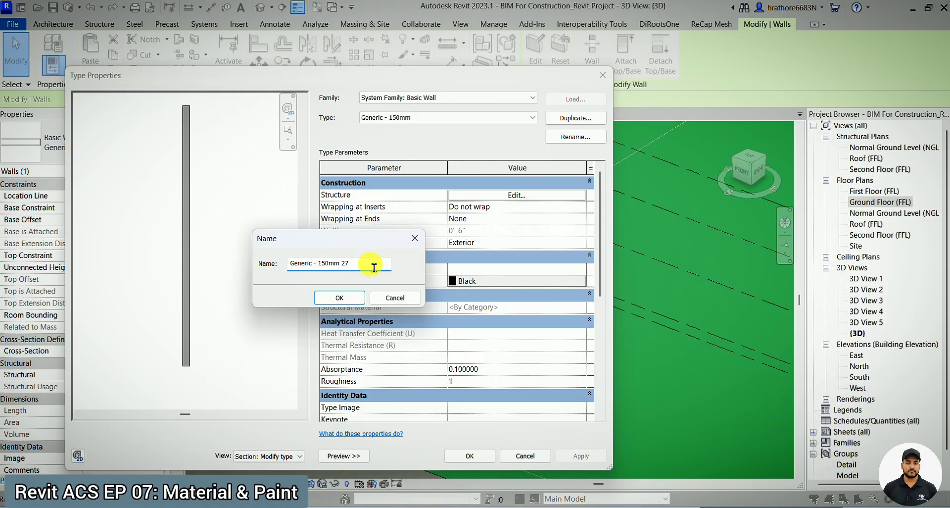
text(test sample)
click(340, 297)
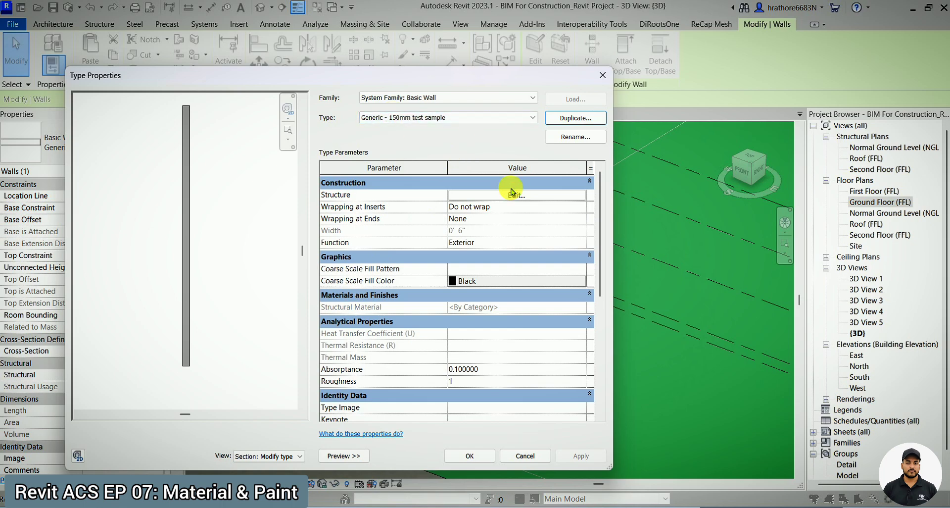
Open the material selection for the new type's Structure layer and duplicate the Default Wall material together with its assets.
drag(481, 76, 613, 50)
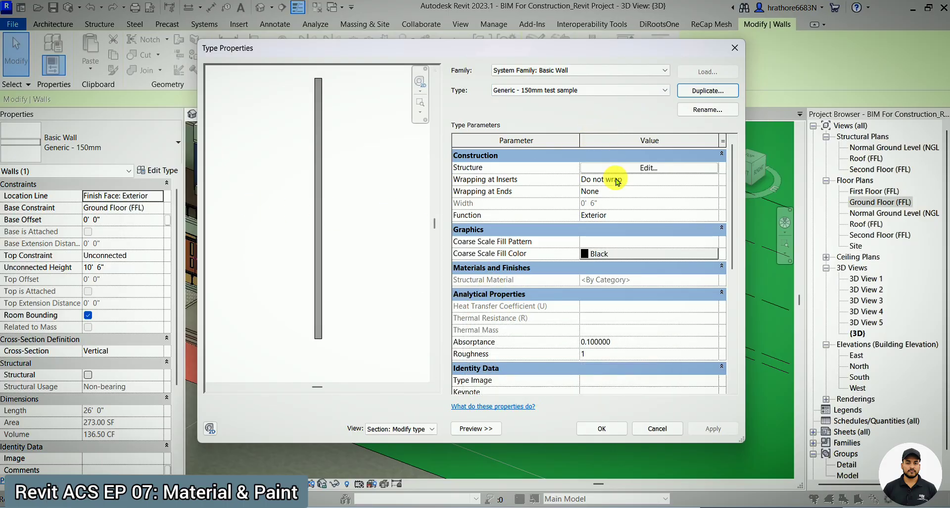
click(628, 171)
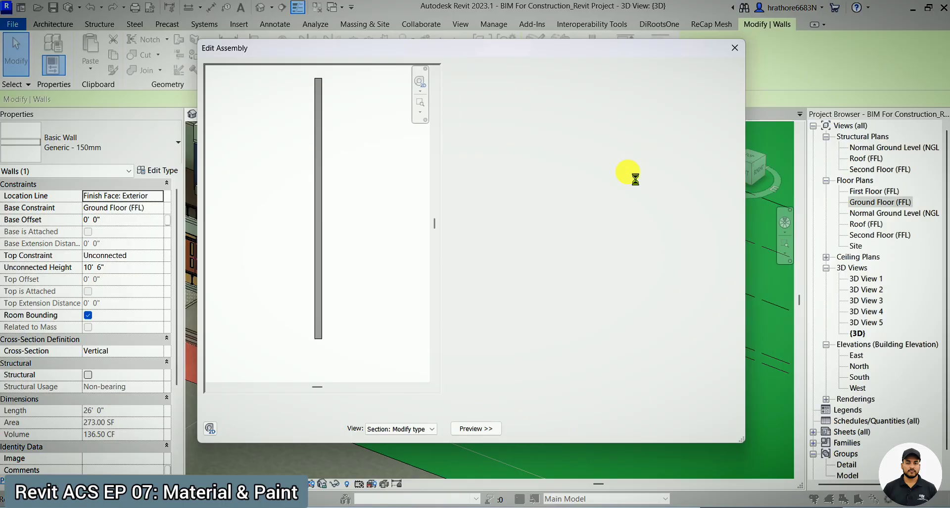
click(564, 176)
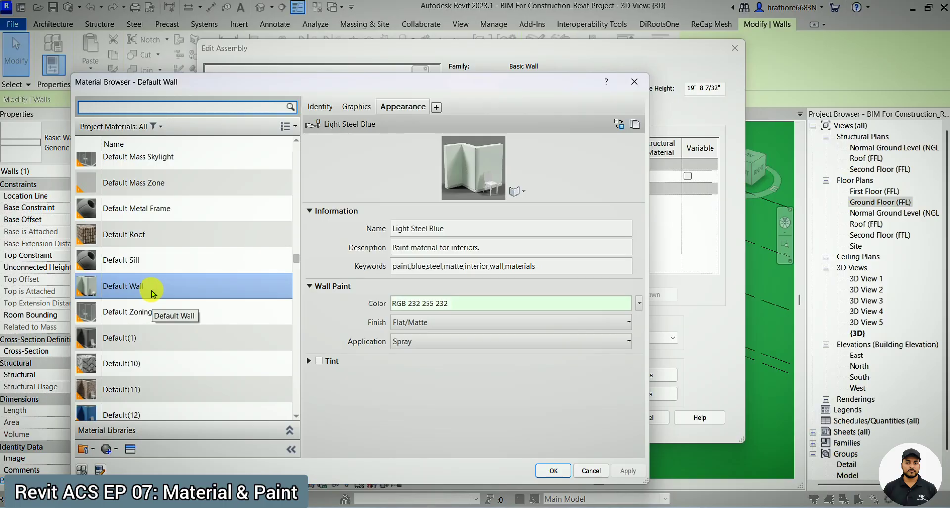
scroll(152, 293, down, 2)
right_click(152, 290)
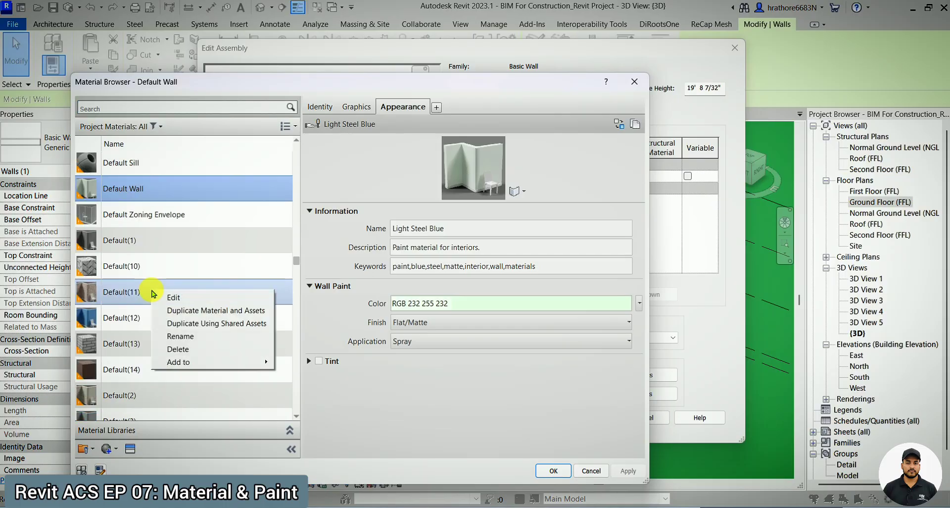
right_click(184, 186)
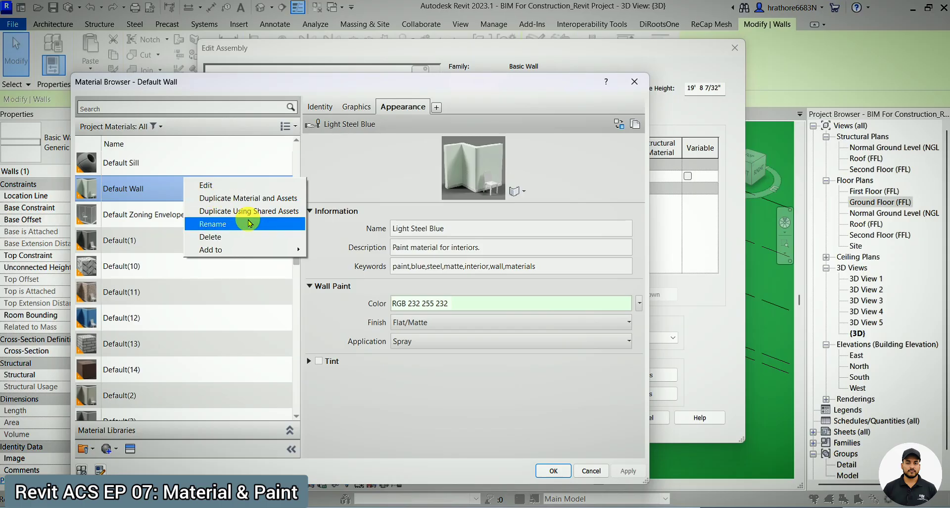
click(272, 198)
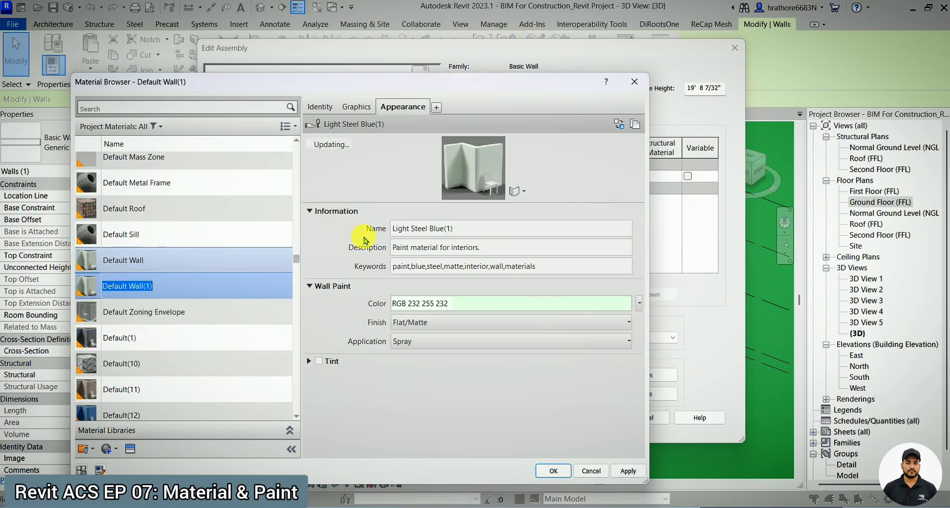
Name the duplicated wall material "Test Wall Material".
click(167, 299)
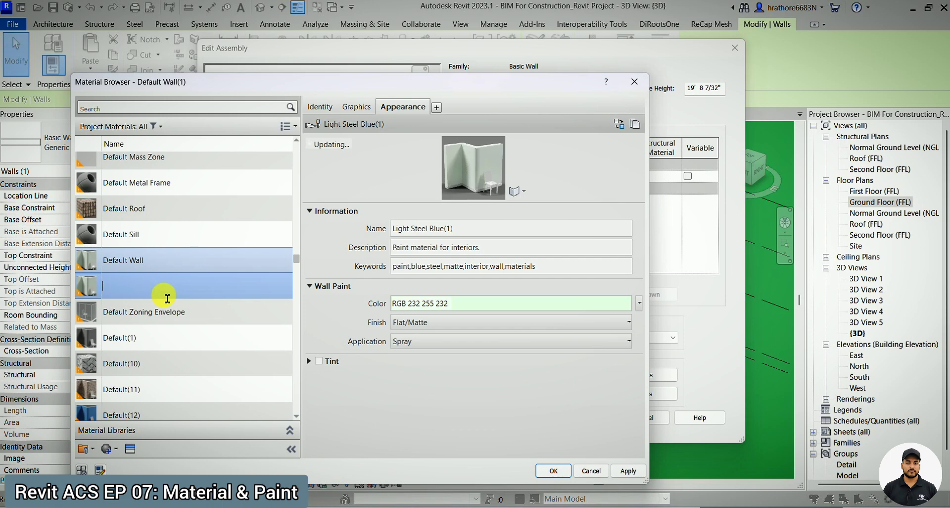
key(Caps_Lock)
text(Test)
key(Caps_Lock)
text(W)
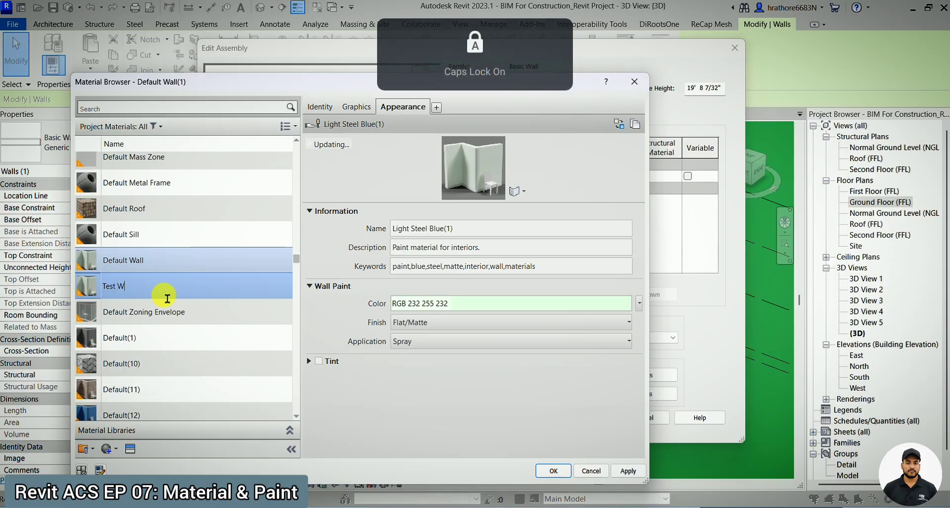
text(all Material)
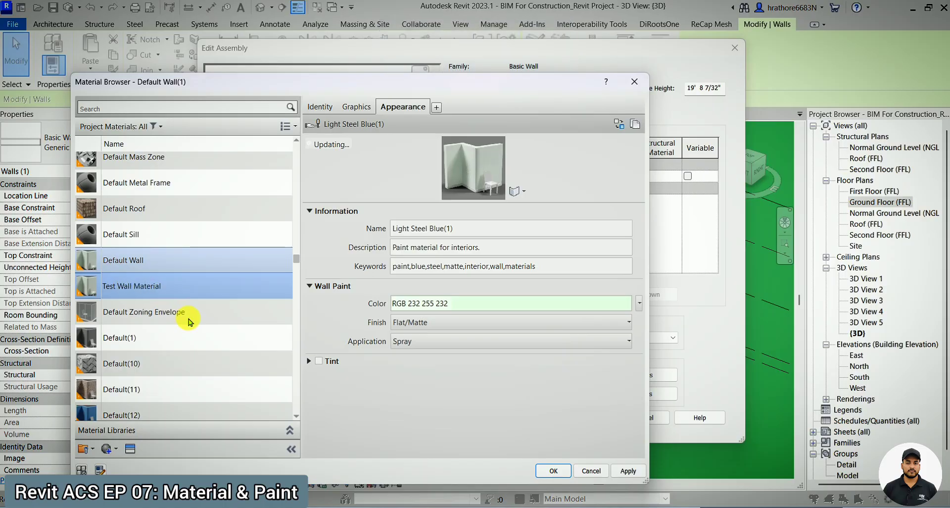
click(186, 312)
Search the project materials for "test material" and select Test Wall Material.
scroll(197, 295, up, 5)
scroll(198, 296, down, 5)
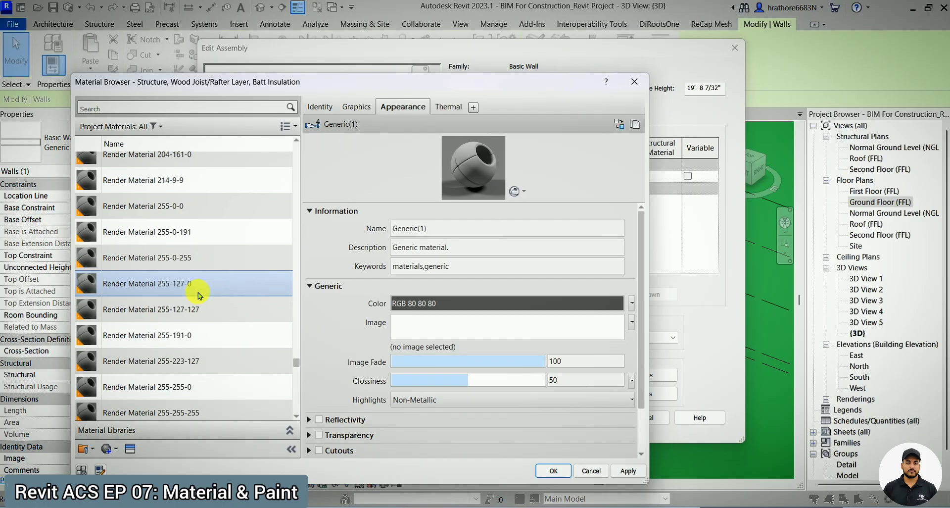
scroll(197, 296, down, 12)
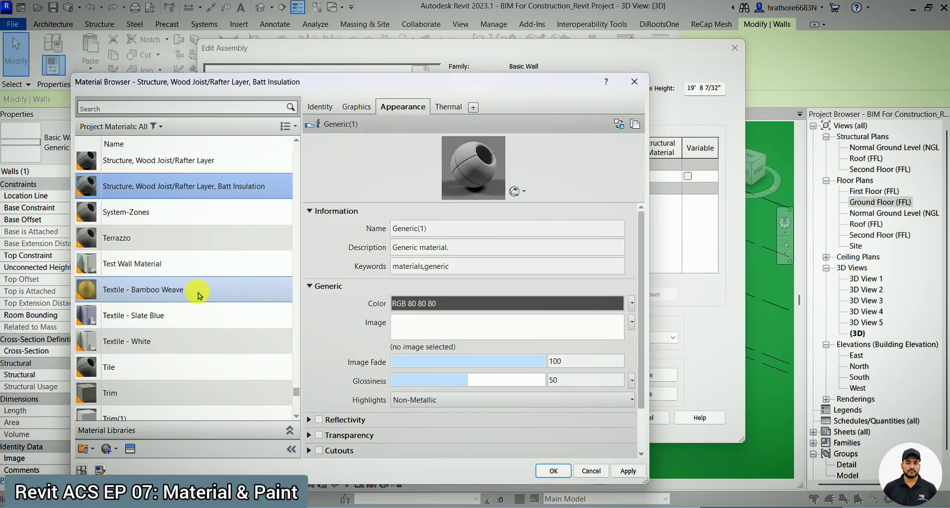
scroll(200, 211, up, 1)
click(211, 113)
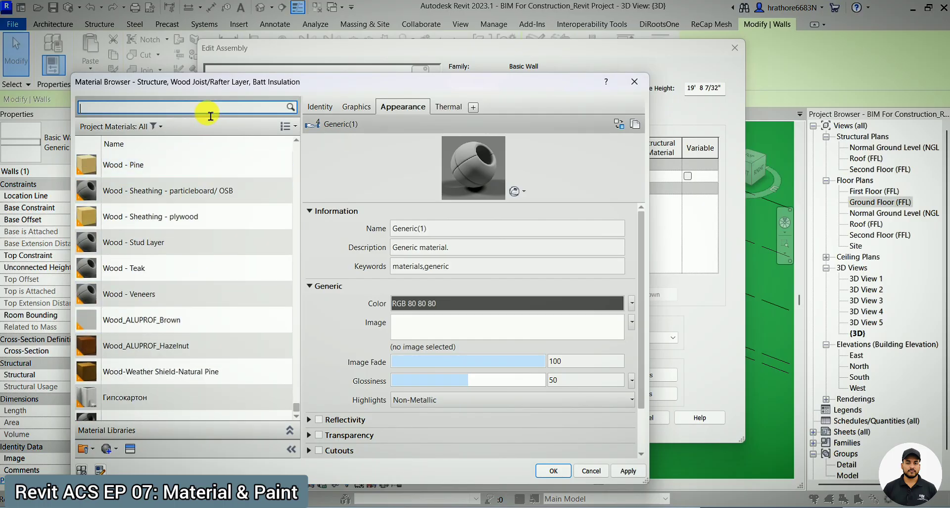
text(test )
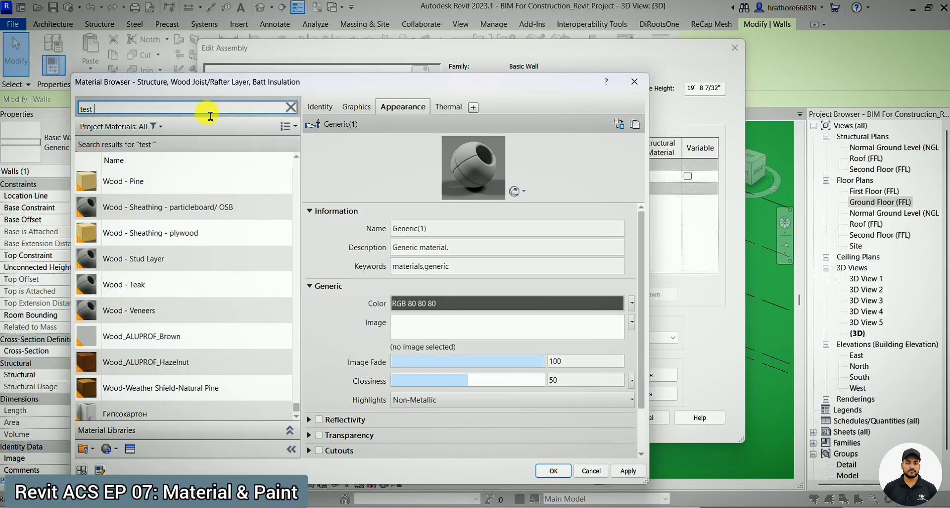
text(material)
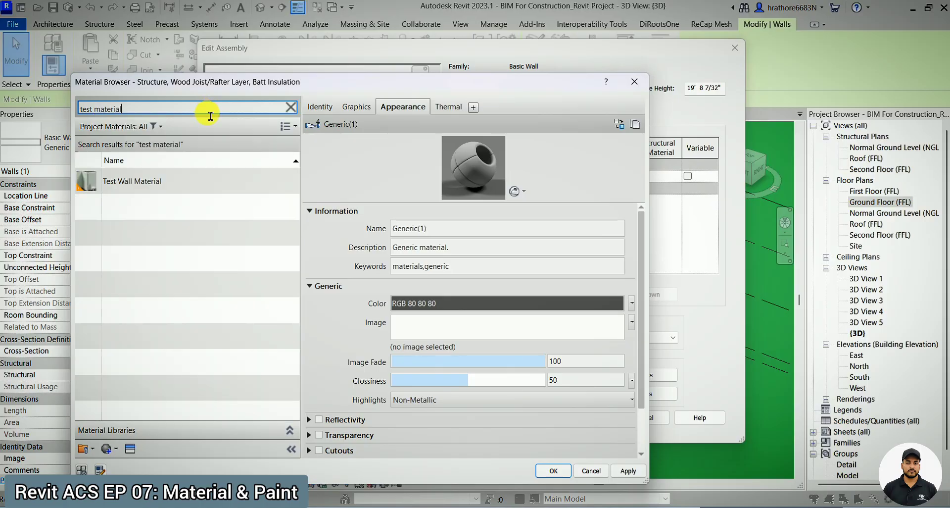
click(197, 179)
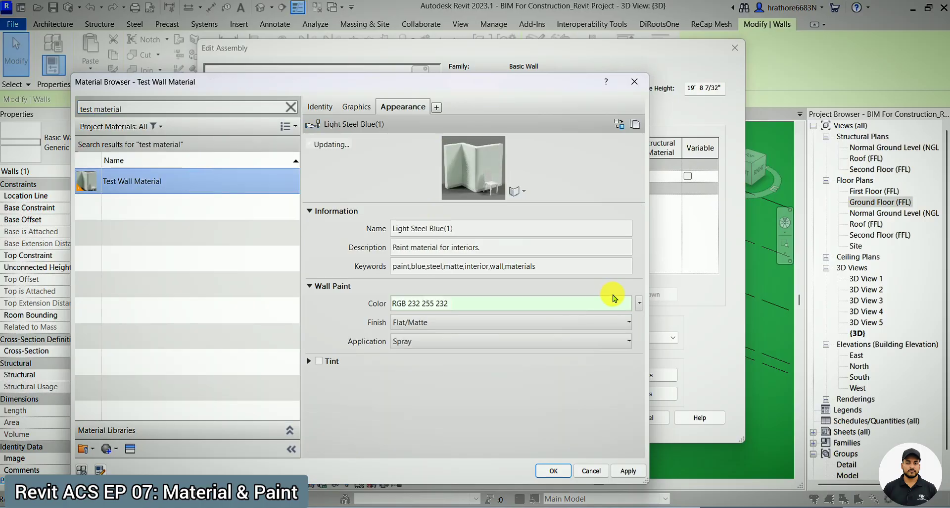
Set Test Wall Material's wall paint appearance color to yellow, RGB 255 255 0, and apply it.
click(559, 311)
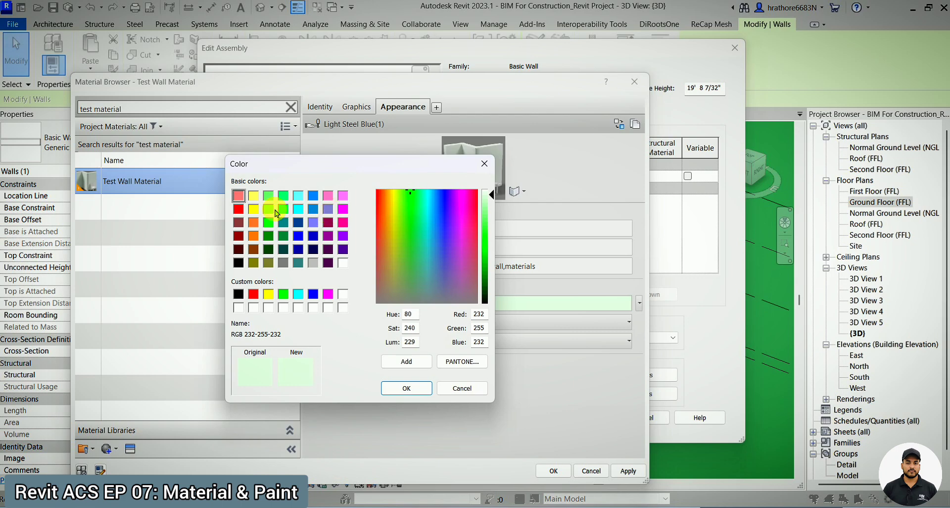
click(254, 211)
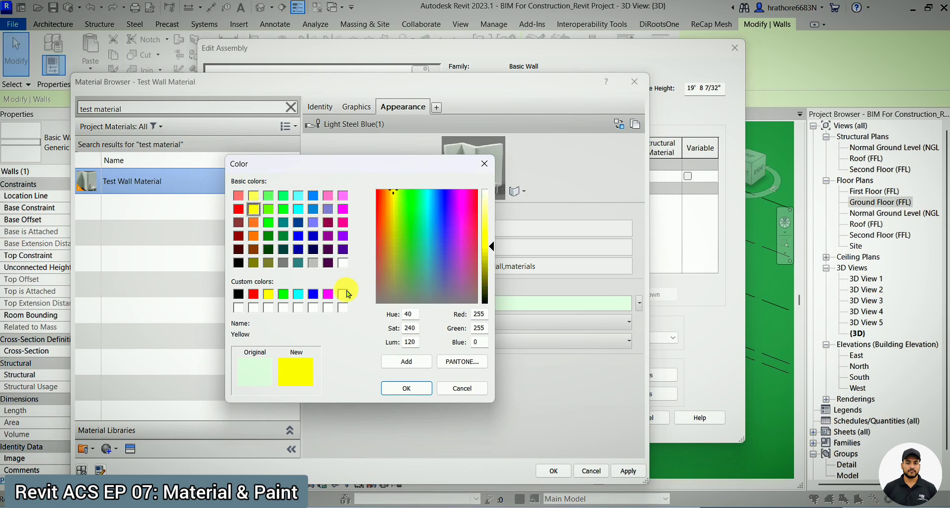
click(391, 388)
click(627, 470)
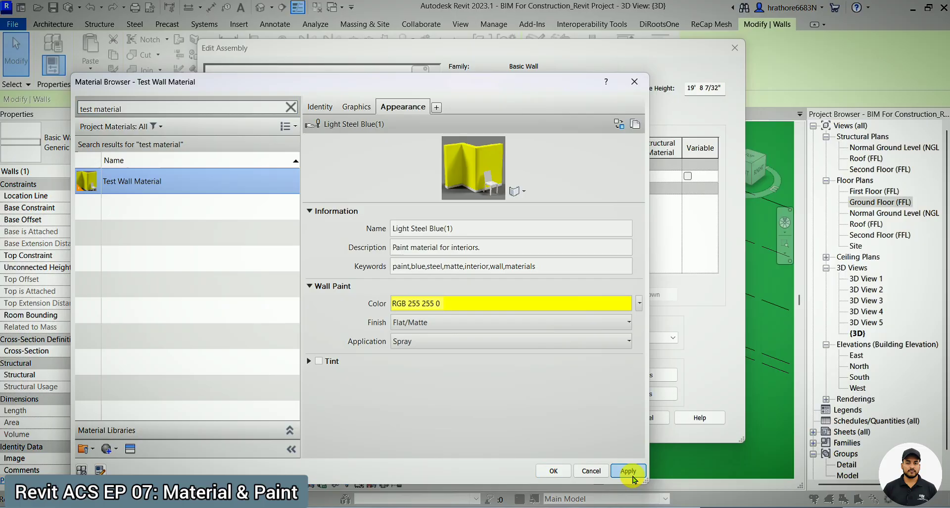
Assign Test Wall Material to the Structure layer, accept the layer assembly and type properties, and deselect the wall.
click(550, 473)
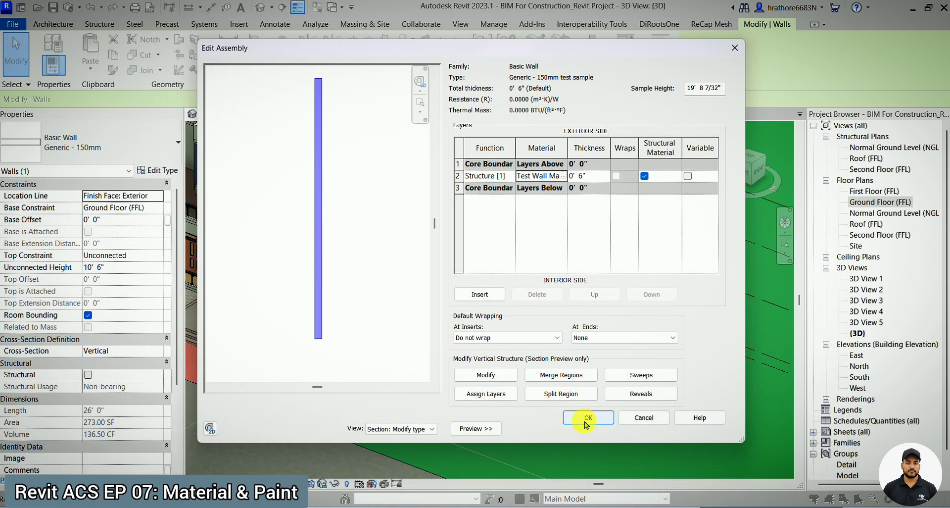
click(570, 417)
click(585, 425)
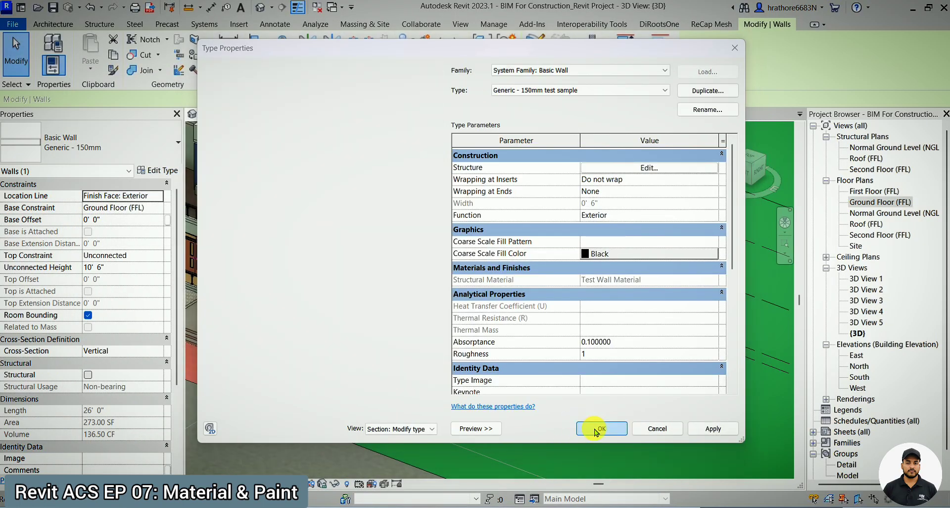
key(Escape)
scroll(605, 388, up, 1)
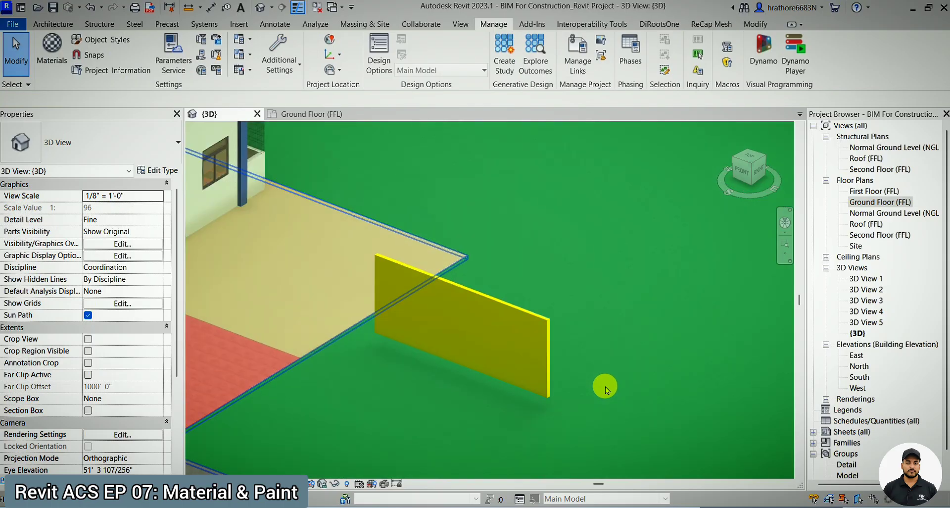
scroll(604, 325, up, 2)
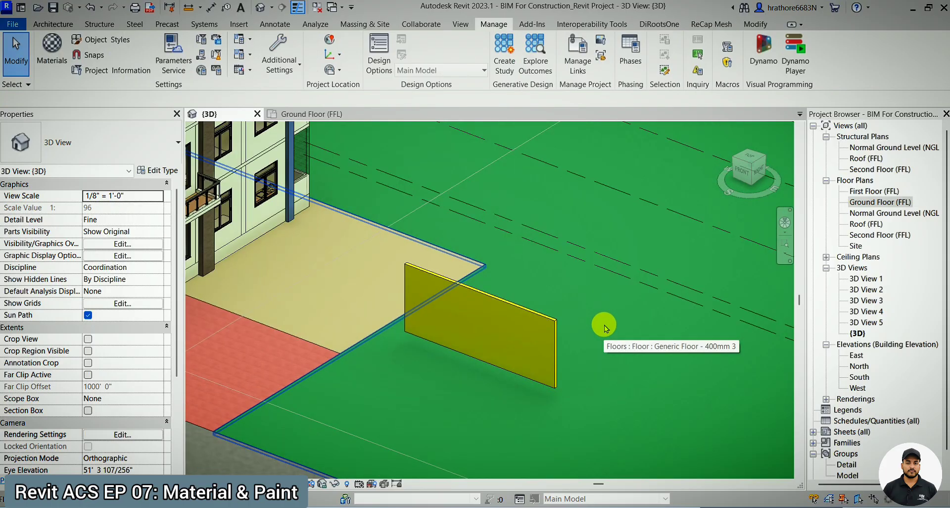
scroll(603, 325, down, 2)
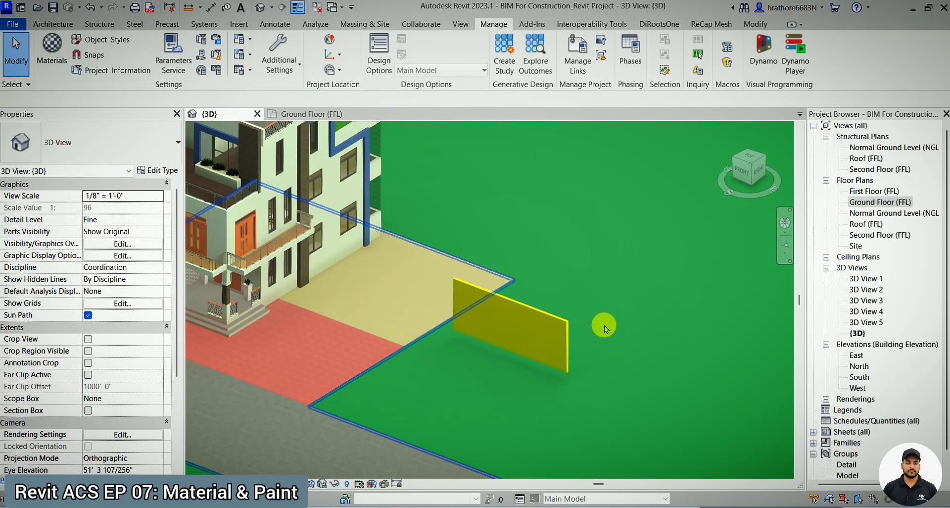
scroll(569, 351, up, 2)
scroll(569, 357, down, 2)
scroll(393, 242, down, 1)
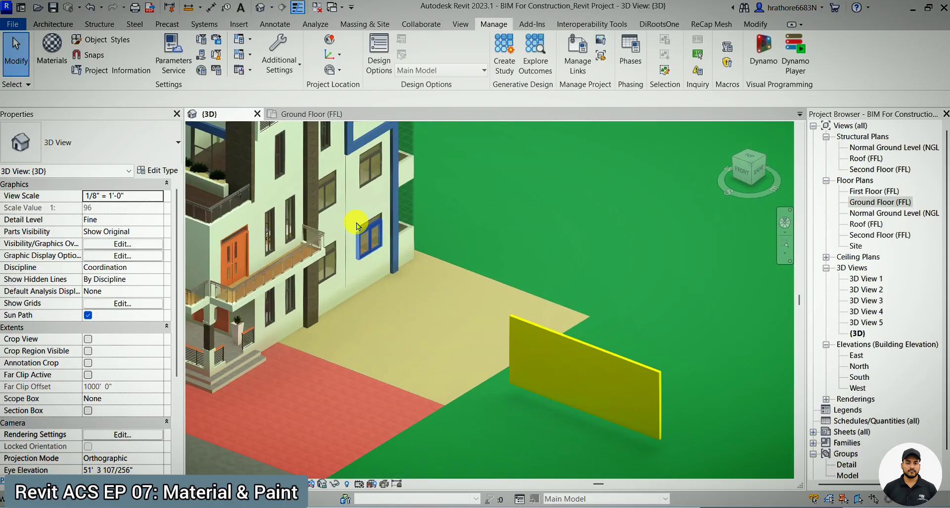
Compare the wall type of the building's wall around the ground-floor corner window with the type of the yellow test wall.
scroll(385, 214, up, 2)
scroll(384, 214, up, 3)
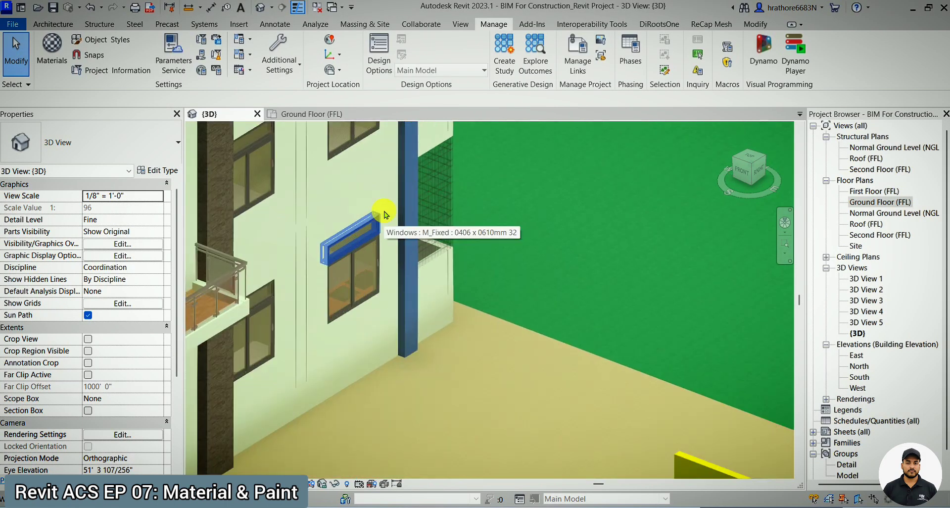
scroll(388, 199, down, 2)
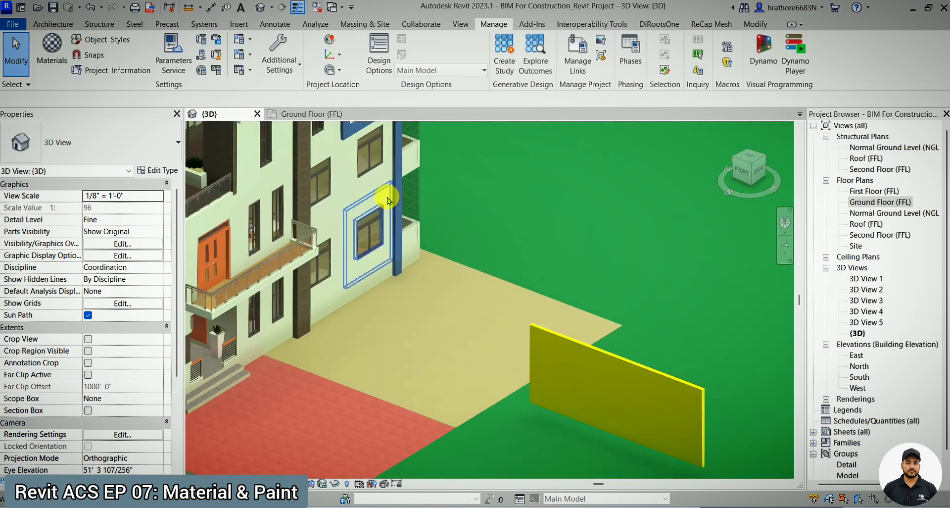
scroll(541, 339, up, 1)
scroll(587, 357, down, 1)
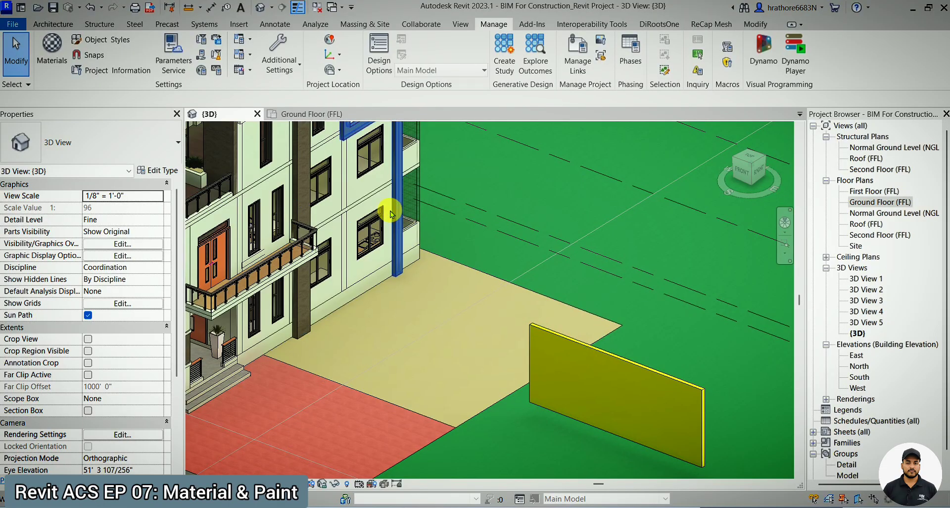
scroll(378, 203, up, 3)
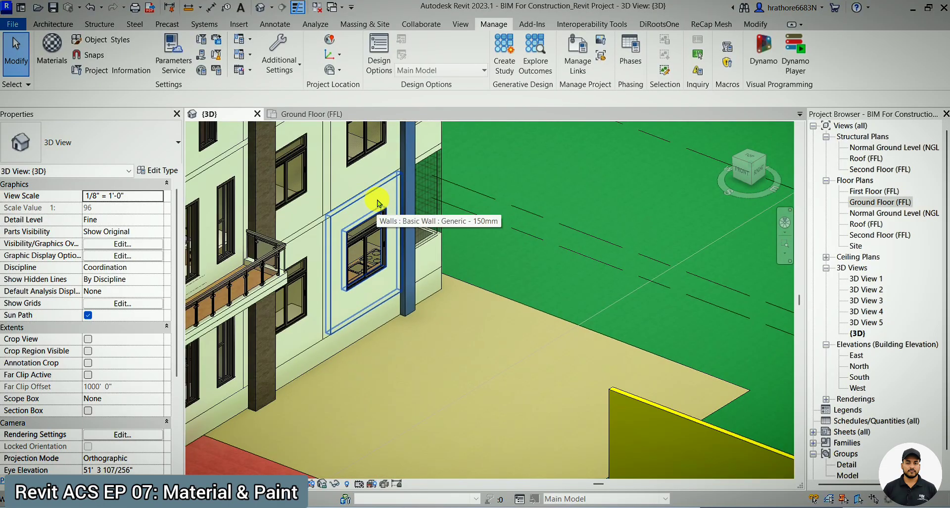
click(378, 203)
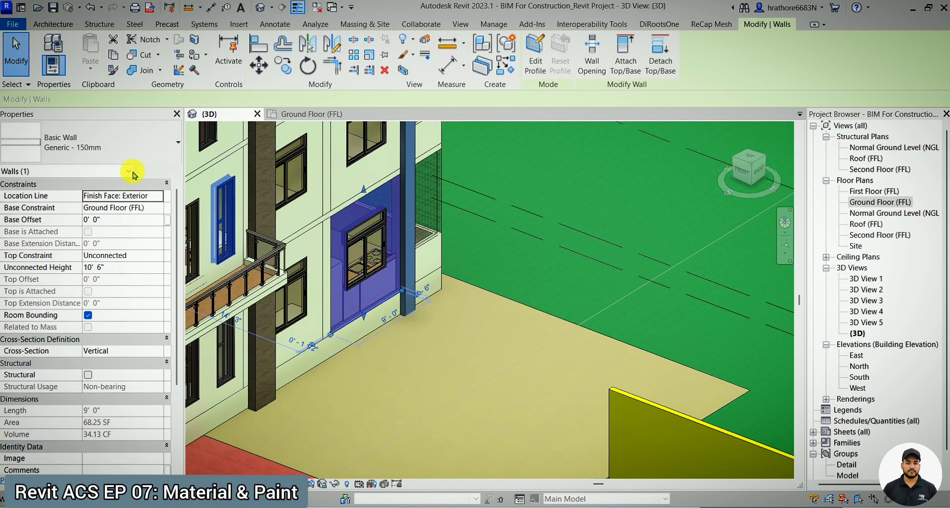
scroll(308, 201, down, 2)
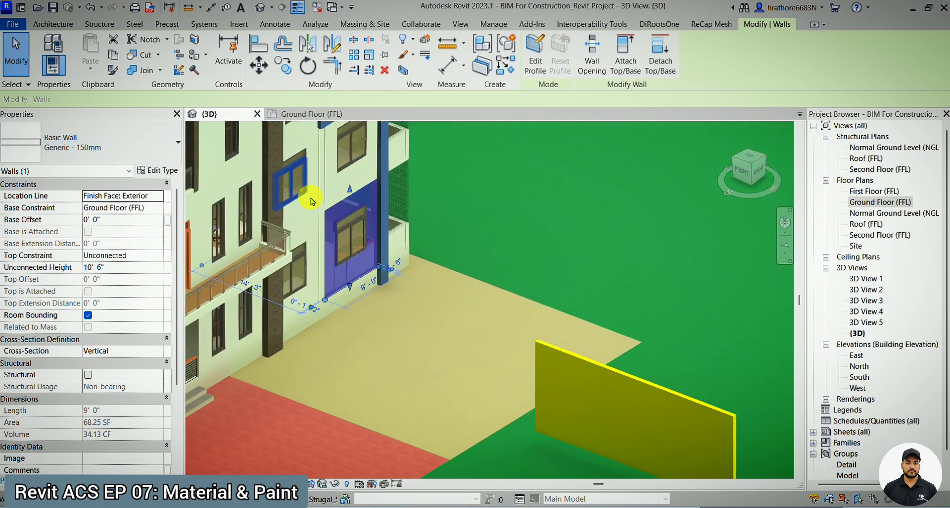
scroll(615, 398, up, 2)
click(609, 401)
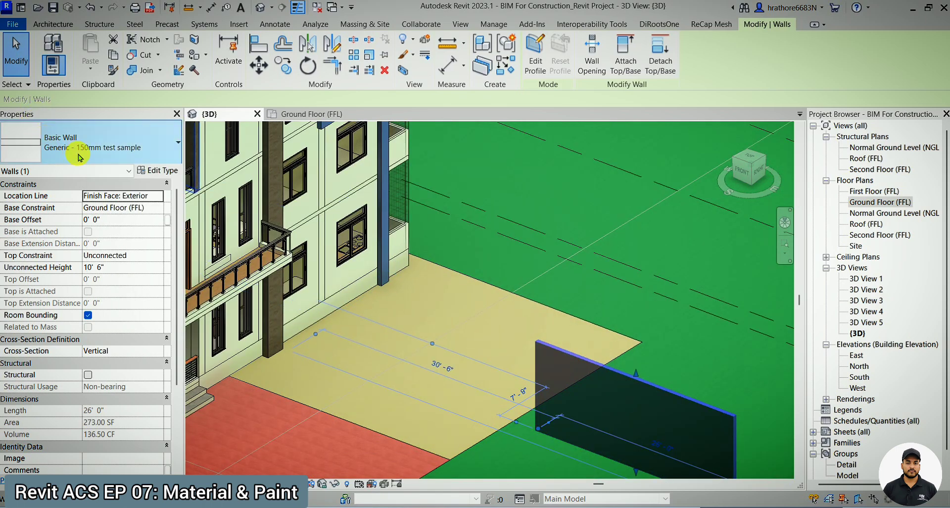
scroll(304, 191, down, 2)
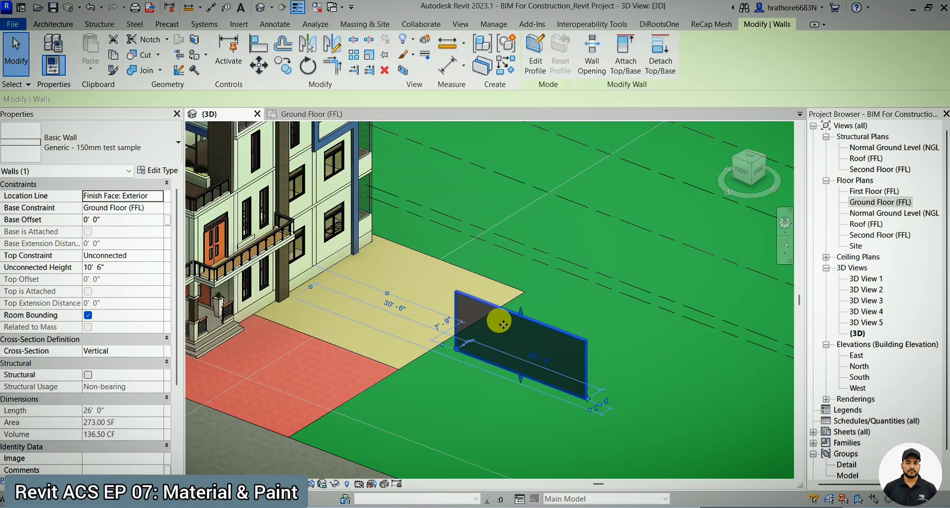
key(Escape)
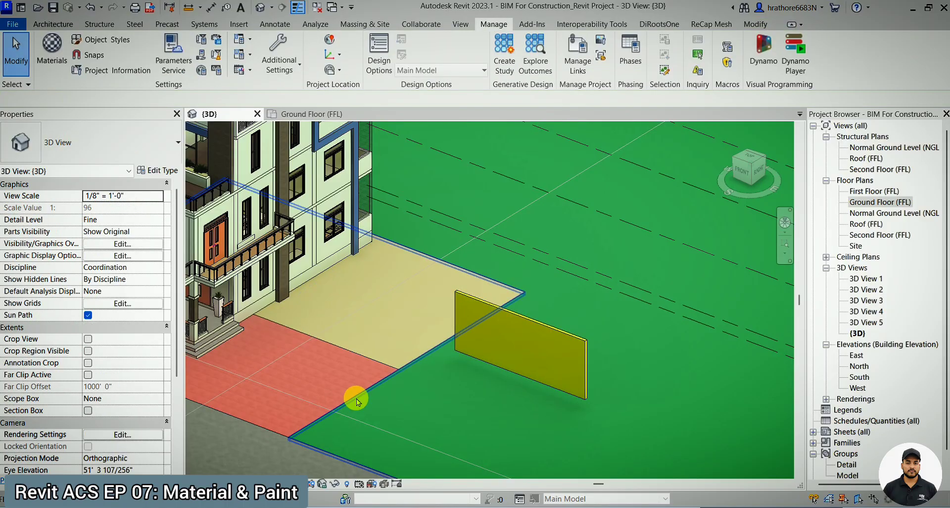
click(522, 354)
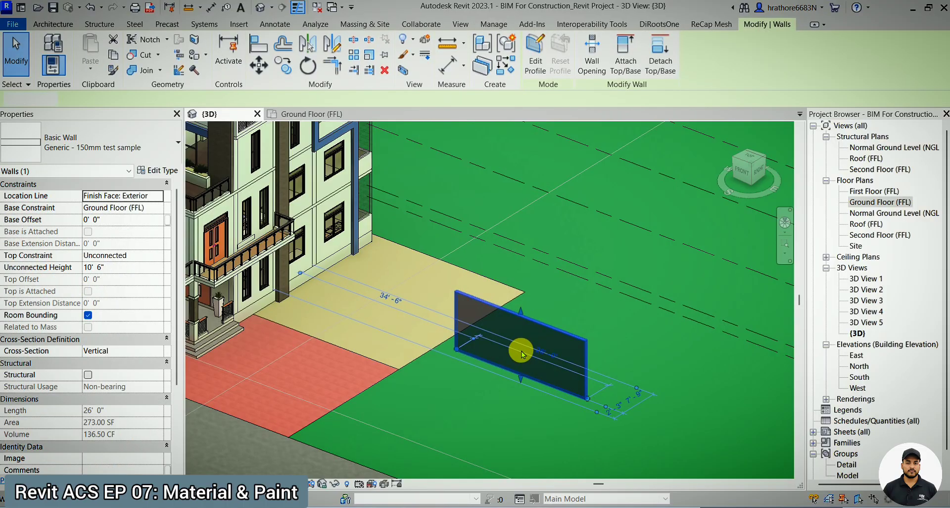
key(Escape)
scroll(637, 401, up, 5)
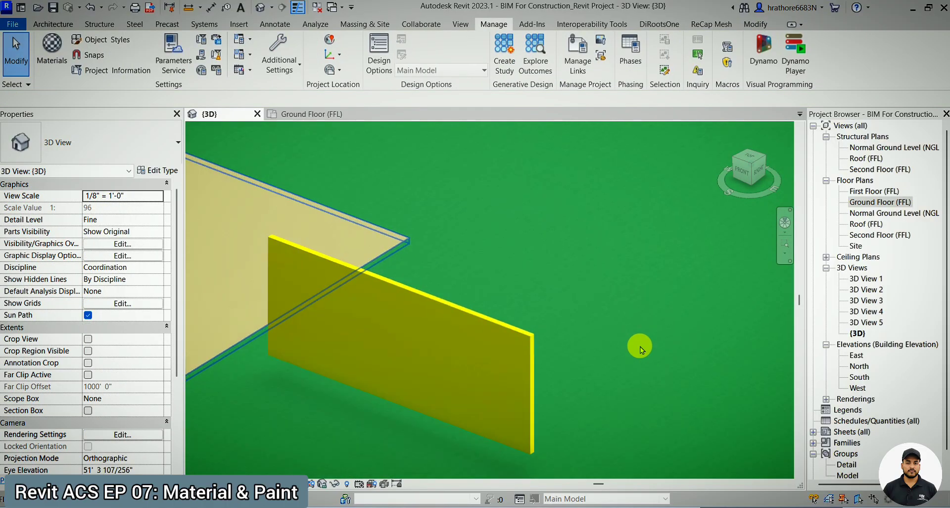
scroll(569, 349, down, 6)
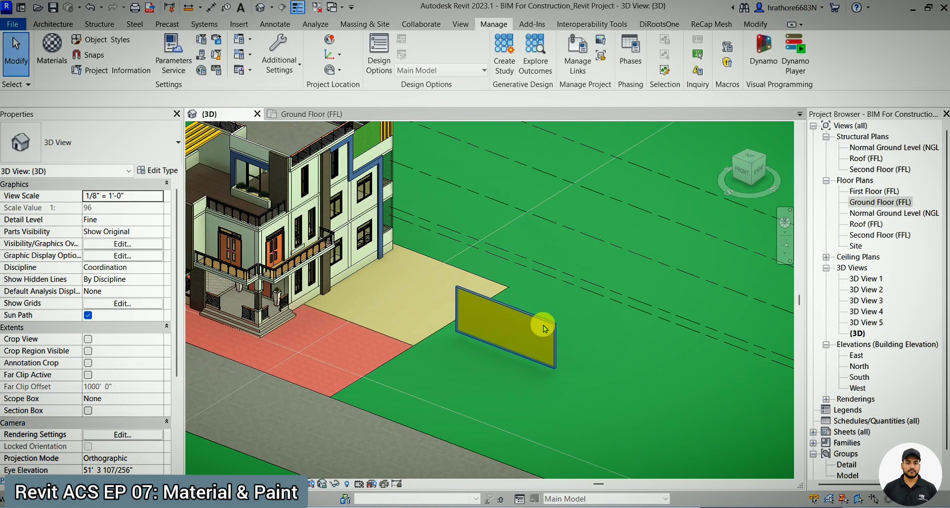
Review the Graphics and Appearance settings of the yellow wall's Structure layer material, then close everything without changes and deselect the wall.
click(544, 327)
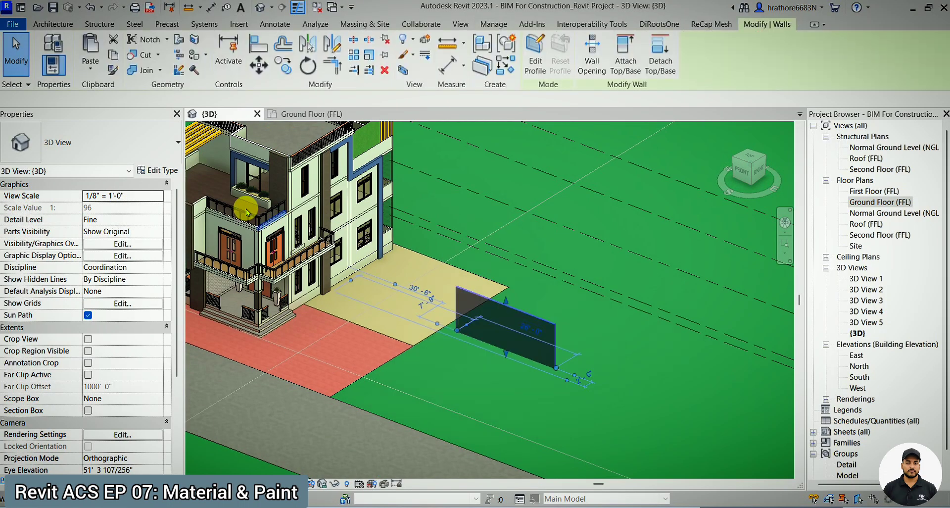
click(162, 173)
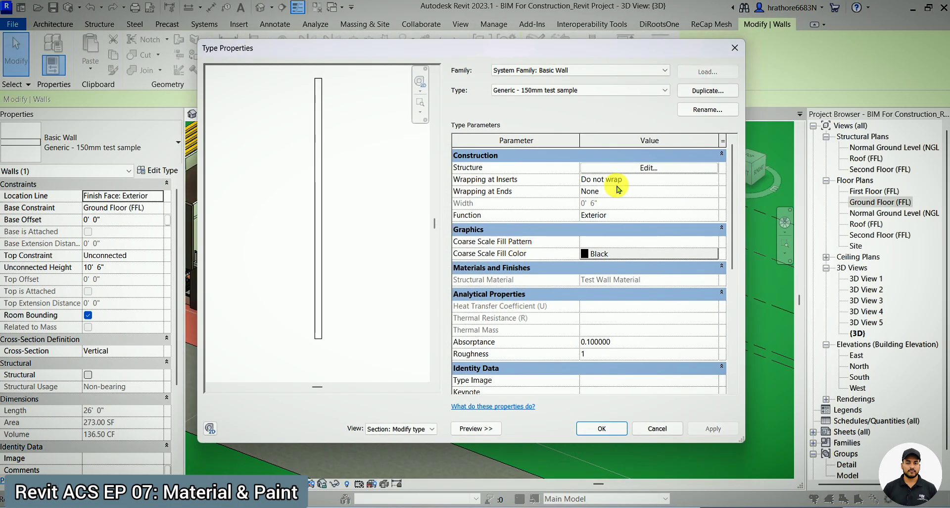
click(642, 168)
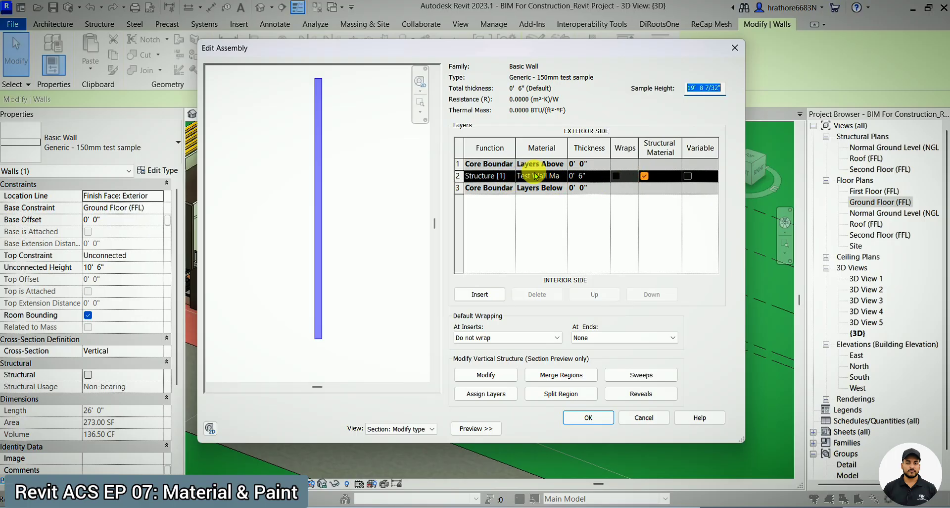
click(554, 176)
click(562, 176)
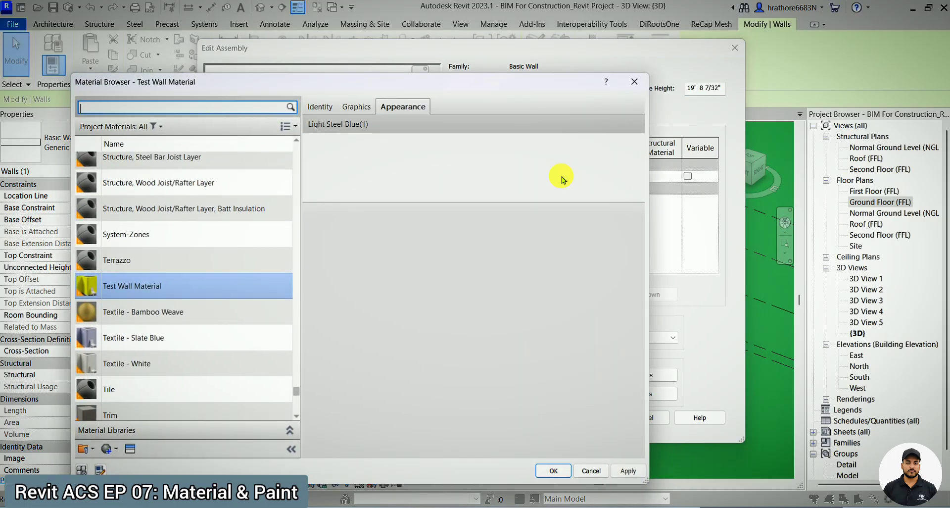
click(362, 107)
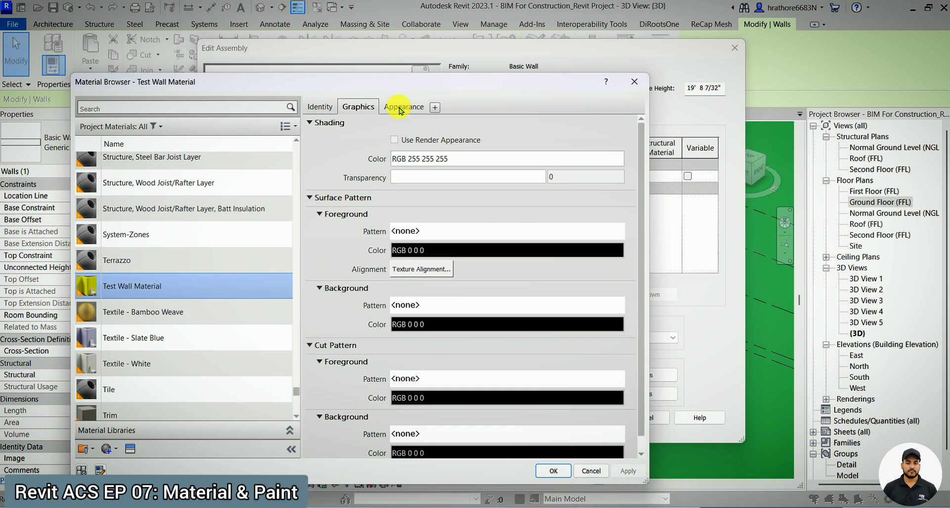
click(400, 109)
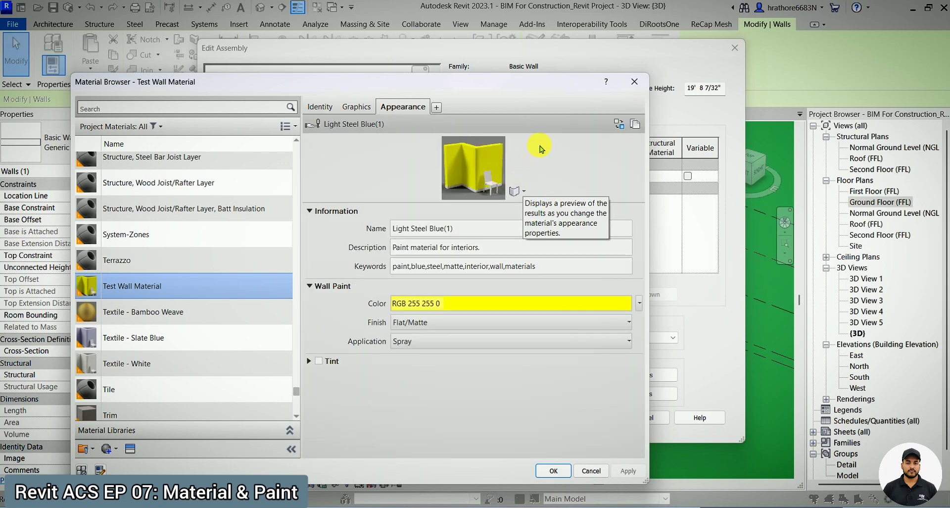
click(634, 82)
click(726, 52)
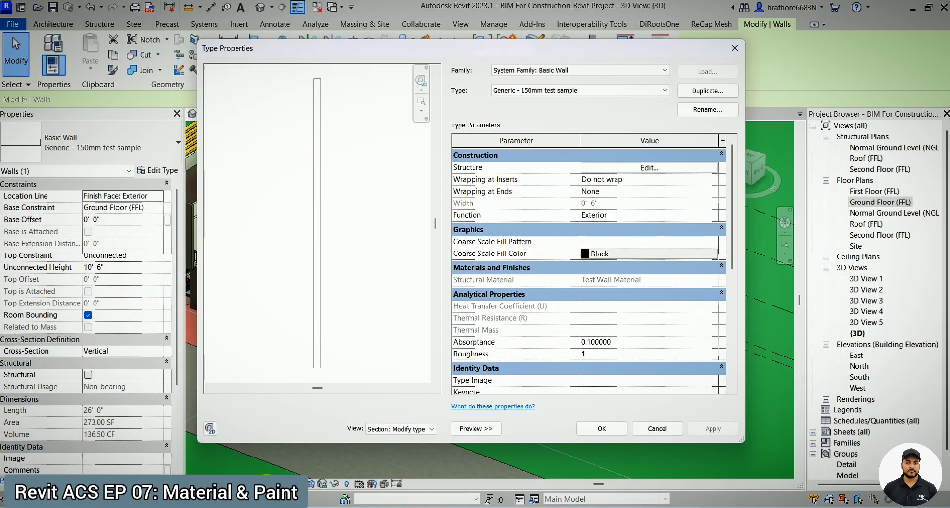
click(730, 51)
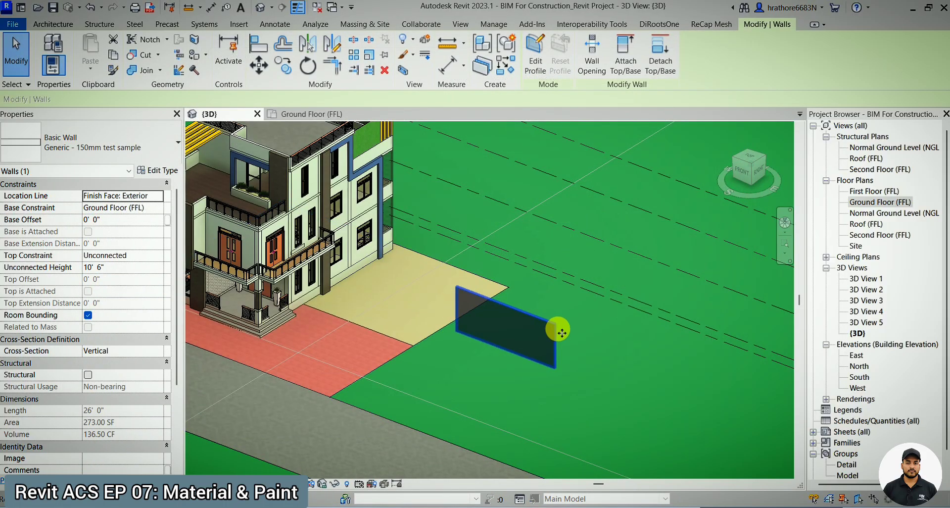
click(577, 332)
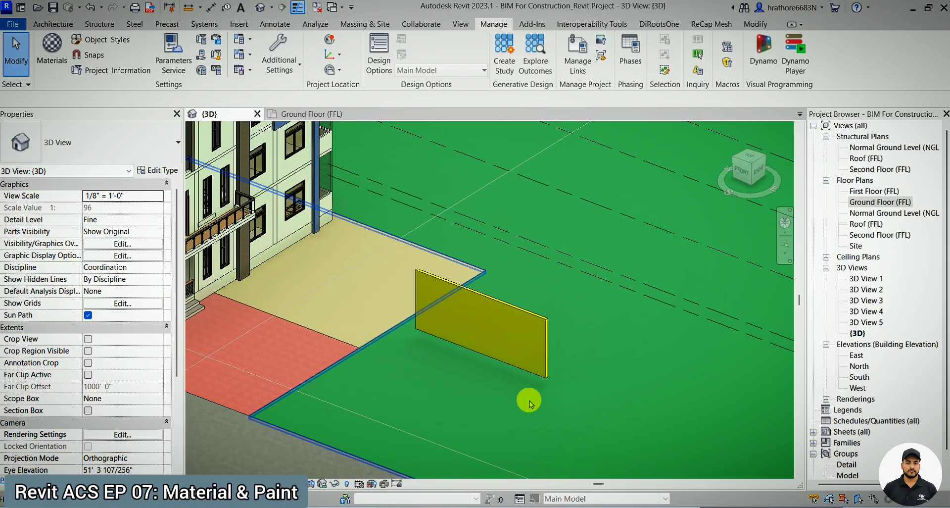
Set the 3D view's visual style to Shaded and examine the test wall in it.
click(250, 474)
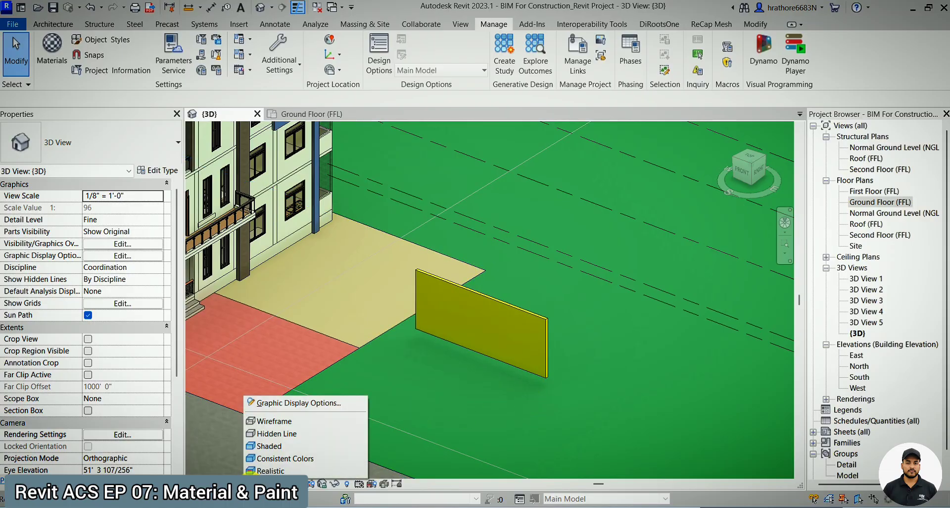
click(285, 459)
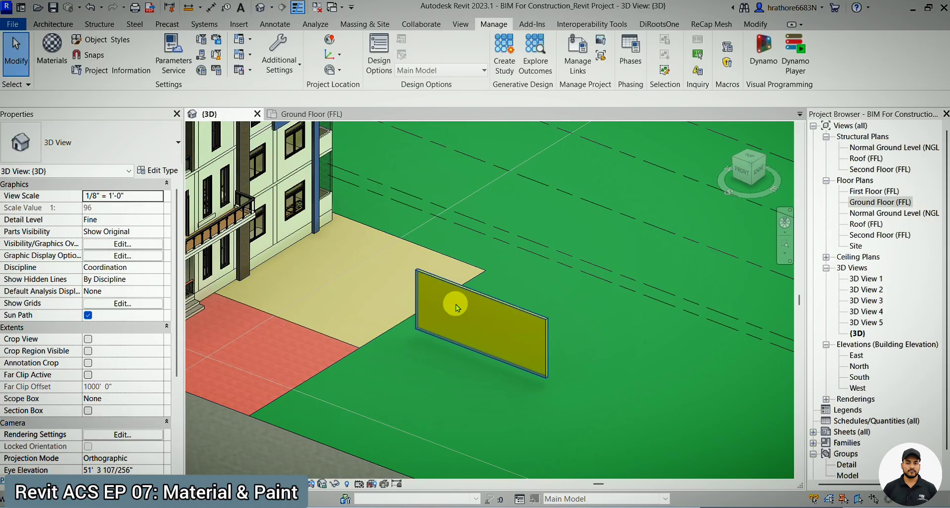
scroll(456, 304, down, 2)
scroll(457, 314, up, 3)
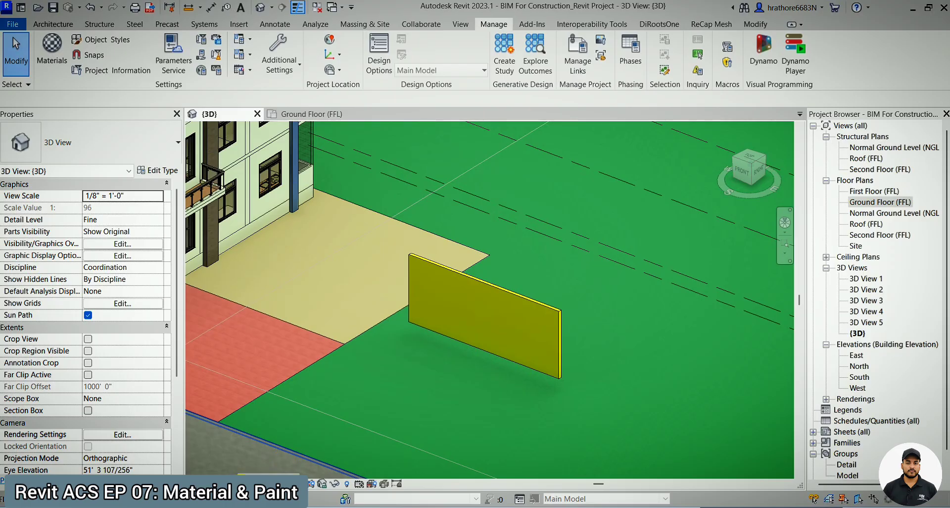
click(323, 484)
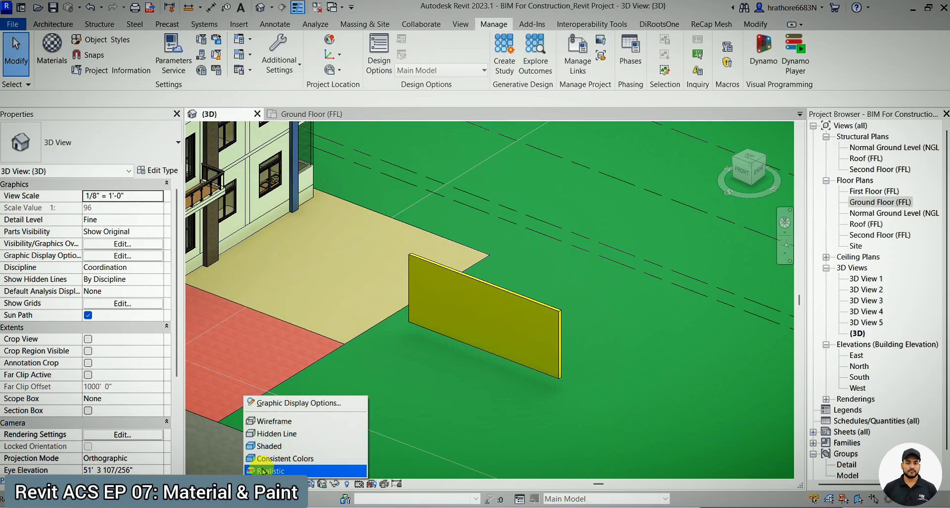
click(273, 448)
scroll(545, 270, down, 3)
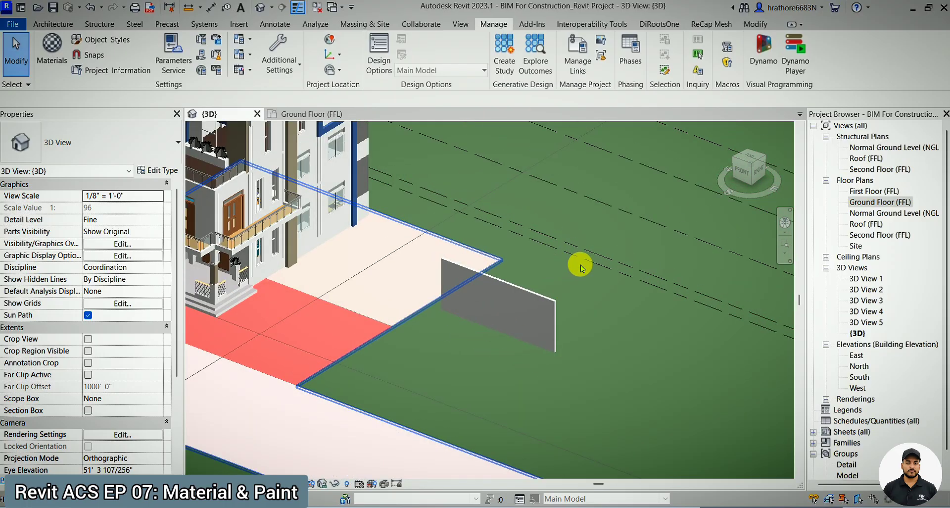
scroll(425, 349, up, 2)
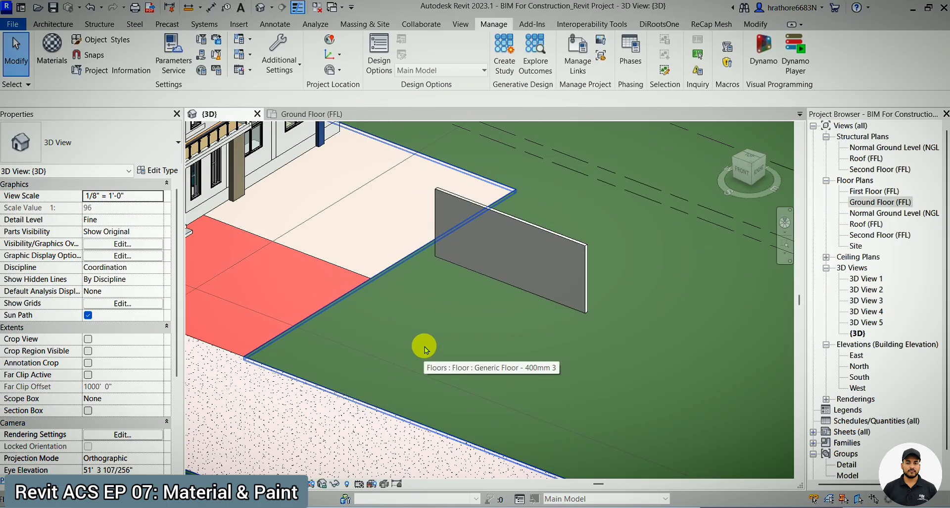
Set the shading color of the test wall's Structure layer material to green, RGB 0 255 0, and accept the material changes.
click(514, 257)
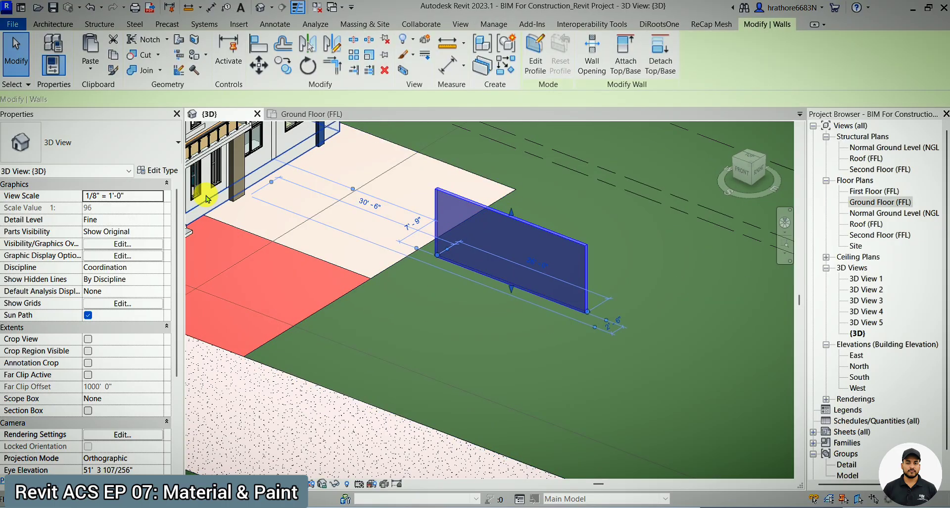
click(173, 172)
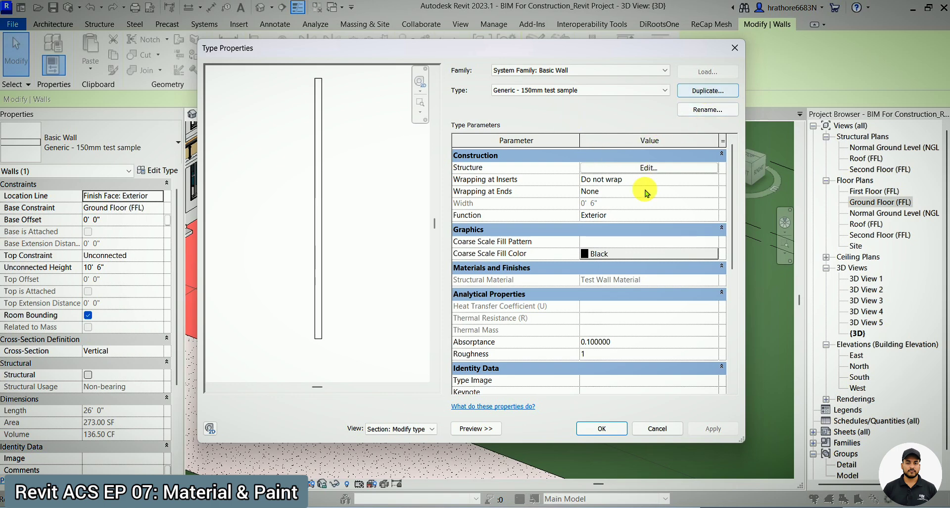
click(652, 168)
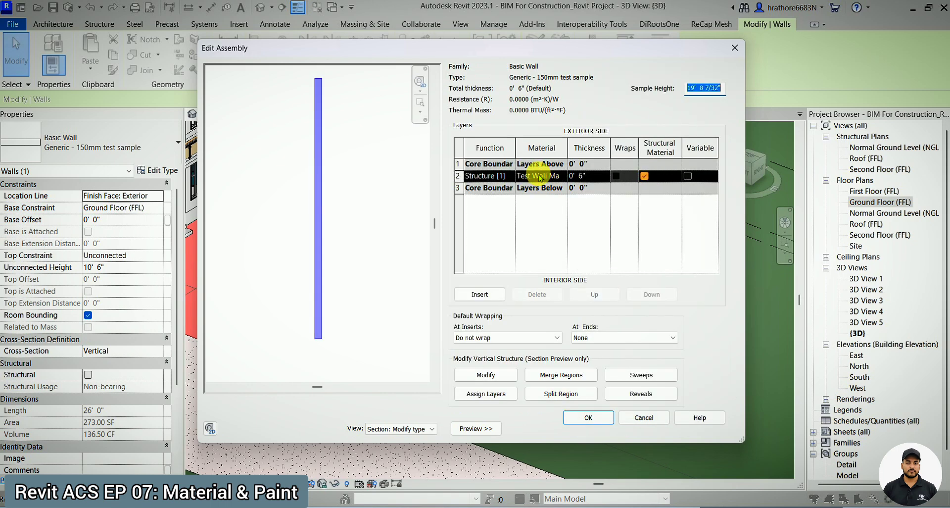
click(567, 177)
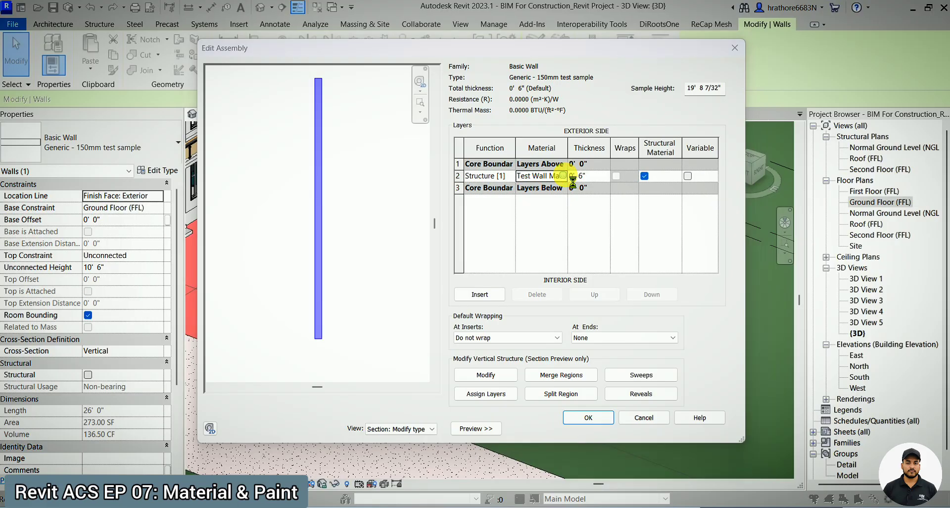
click(566, 176)
click(366, 111)
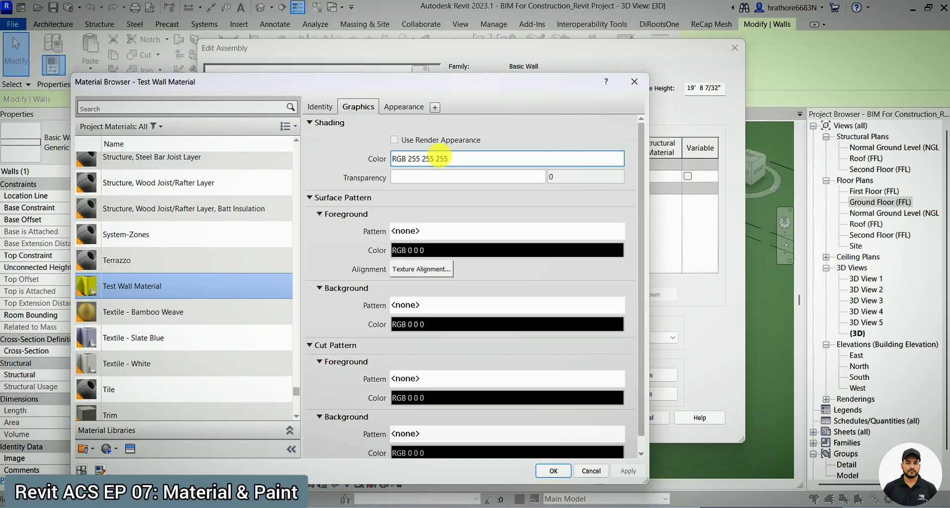
click(438, 159)
click(270, 226)
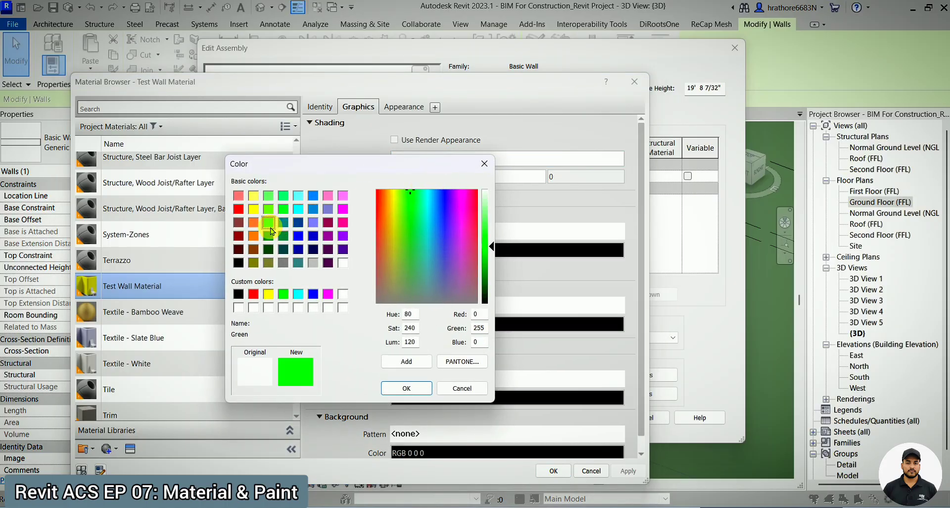
click(407, 388)
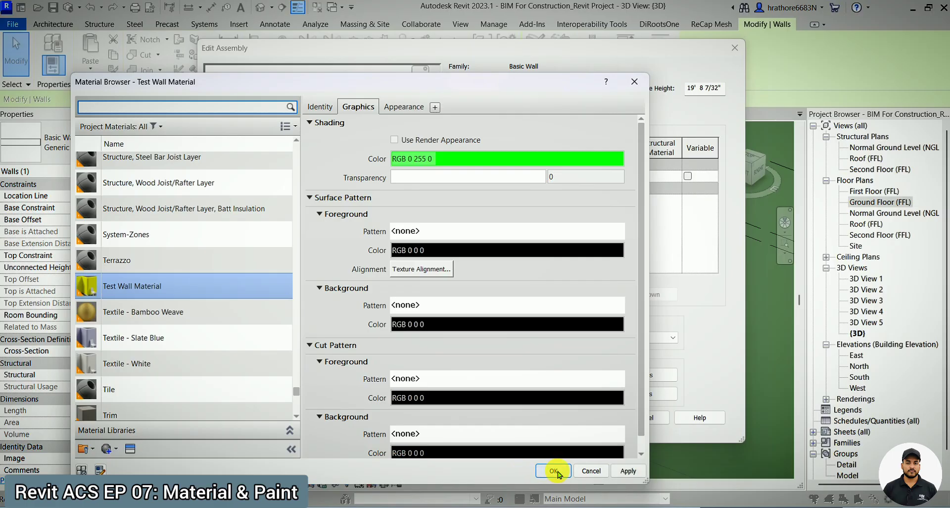
click(554, 470)
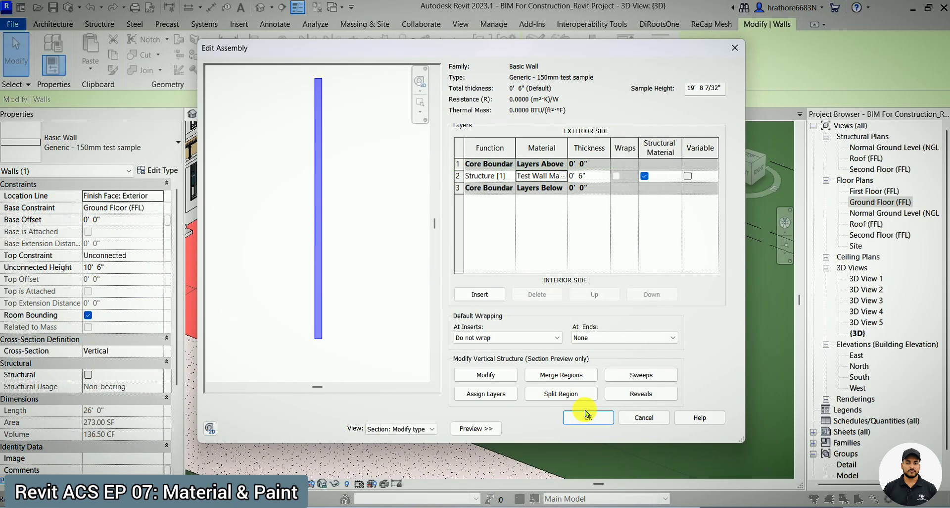
Confirm the test wall's edited assembly and type properties, and deselect the wall to check it in the 3D view.
click(585, 416)
click(585, 417)
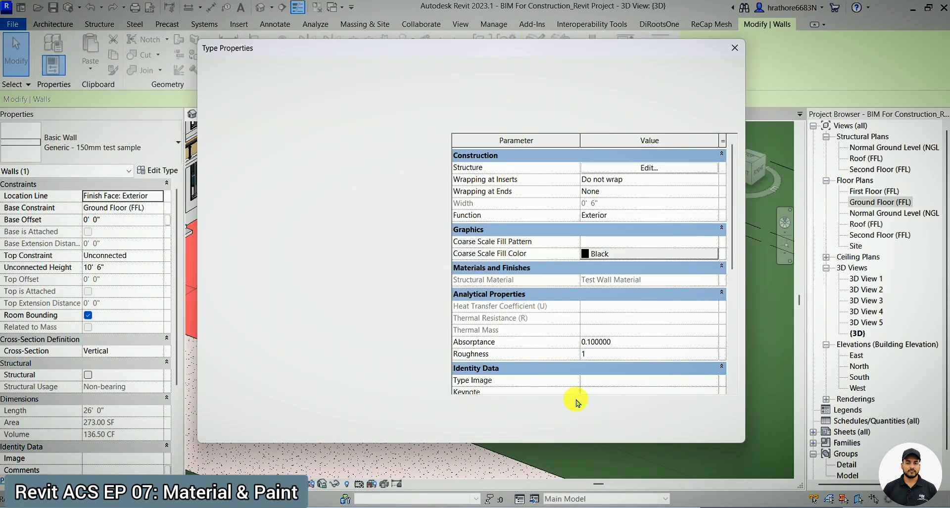
click(597, 426)
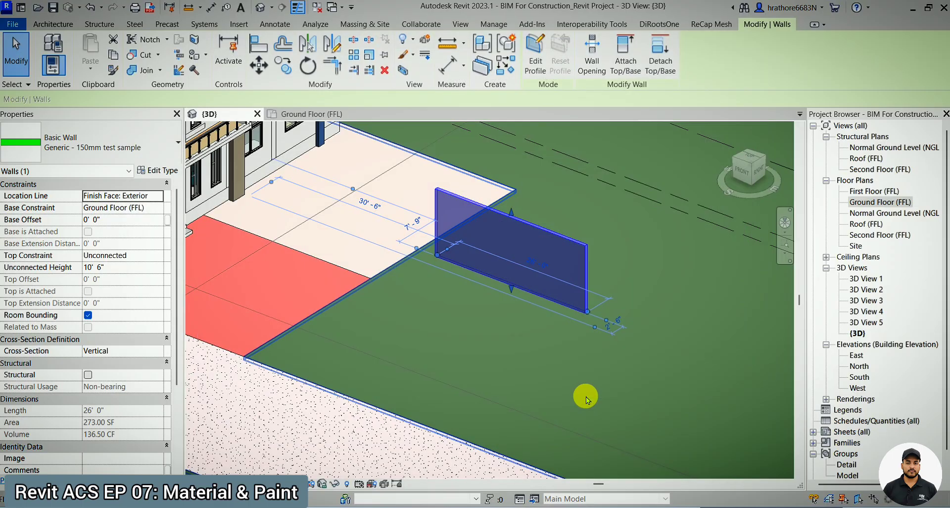
click(630, 211)
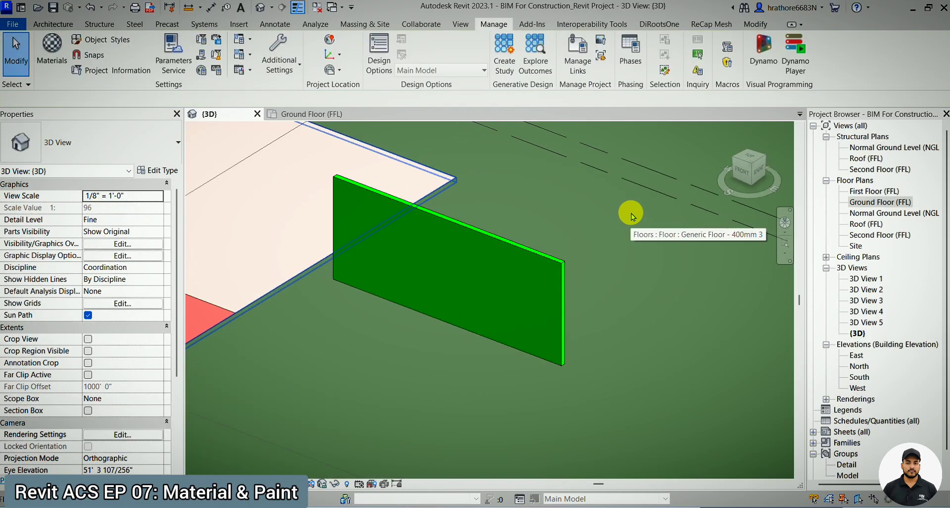
scroll(429, 288, down, 2)
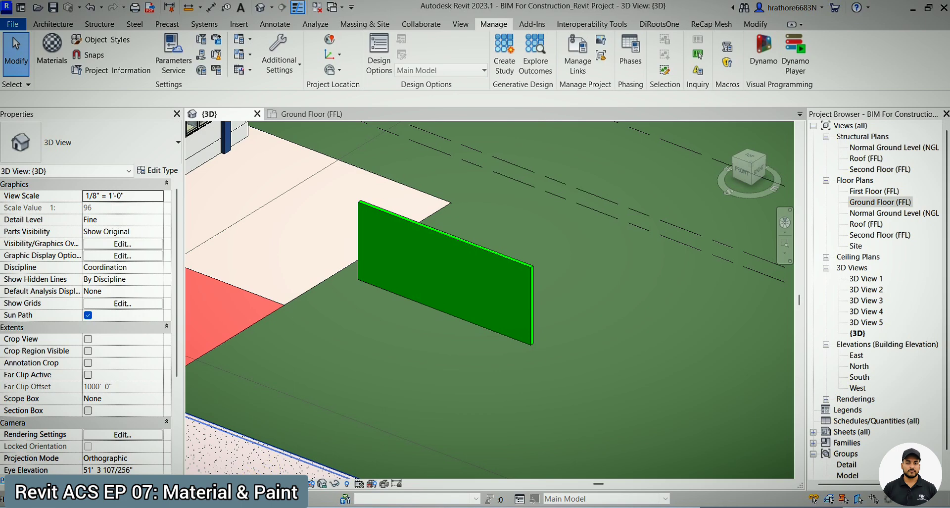
Compare the test wall in the Realistic and Shaded visual styles, finishing in Shaded.
click(322, 483)
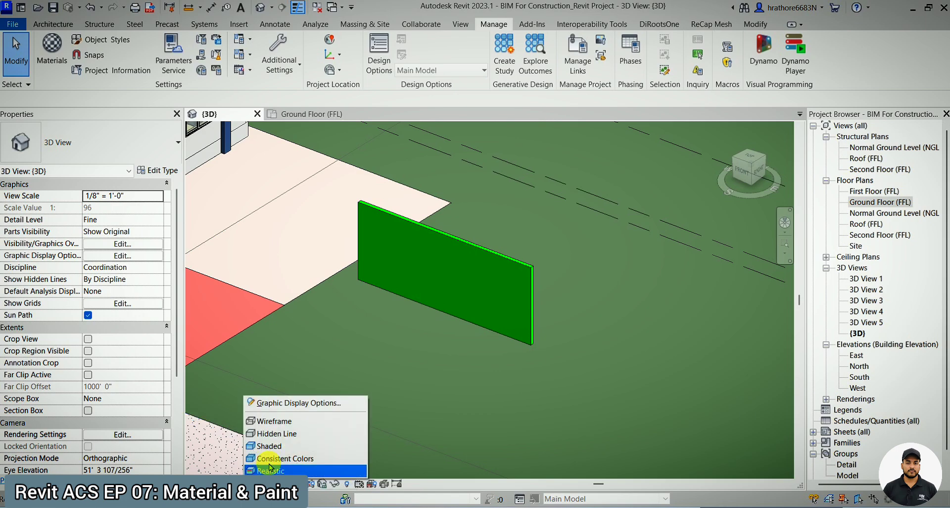
click(278, 445)
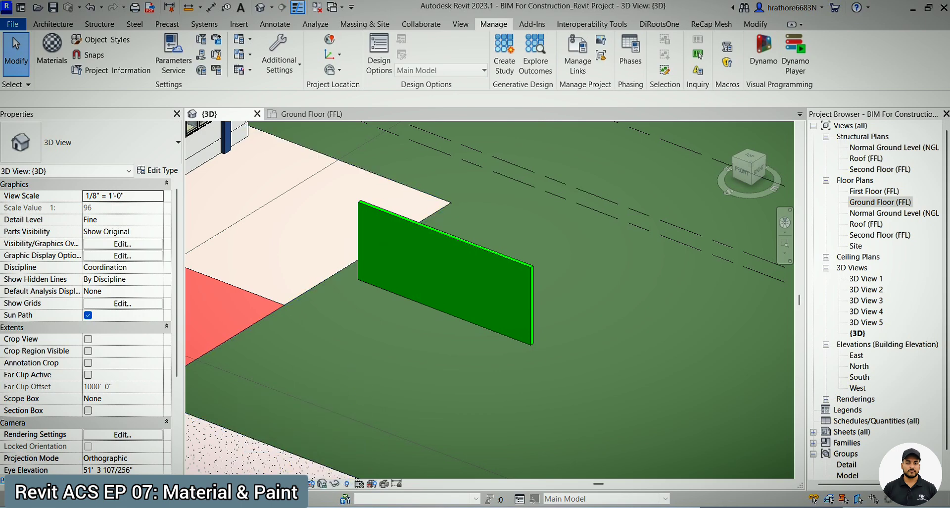
click(321, 484)
click(280, 458)
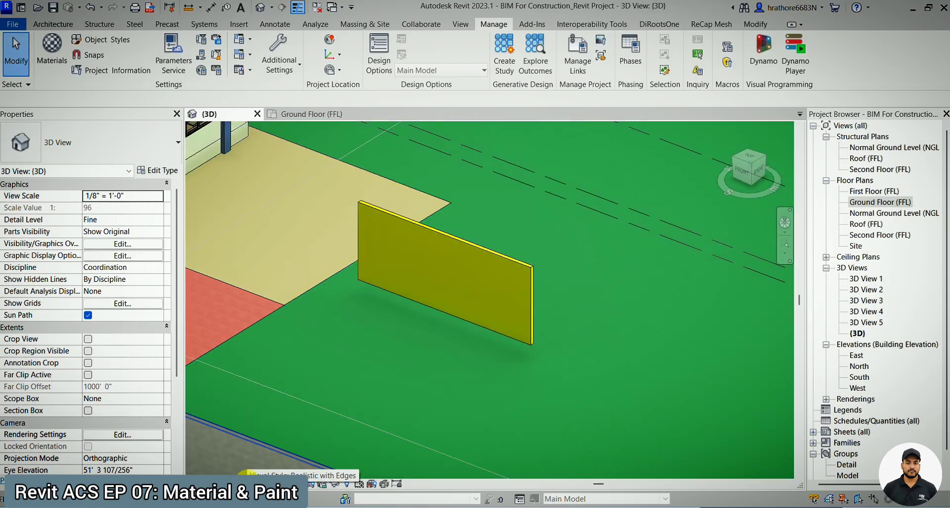
click(243, 474)
click(267, 452)
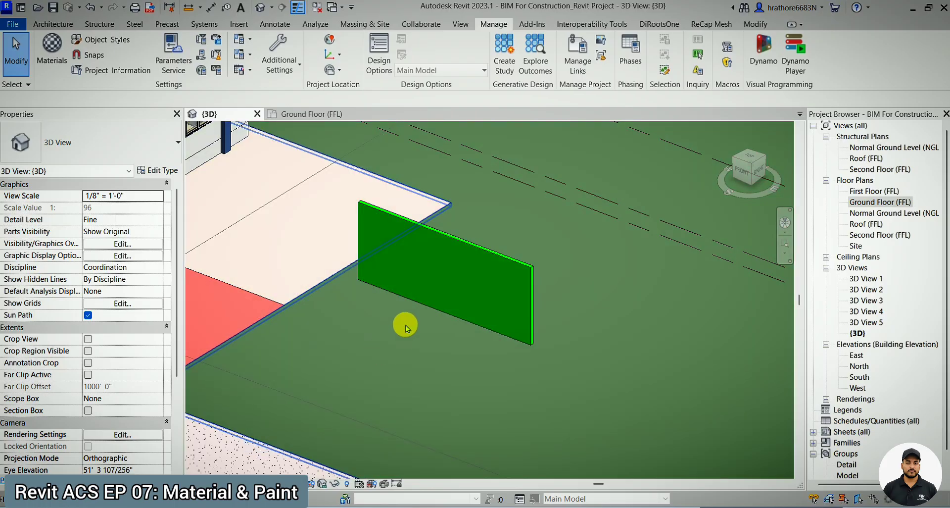
Try enabling Use Render Appearance for the shading of the test wall's Structure layer material.
scroll(414, 303, down, 1)
click(411, 297)
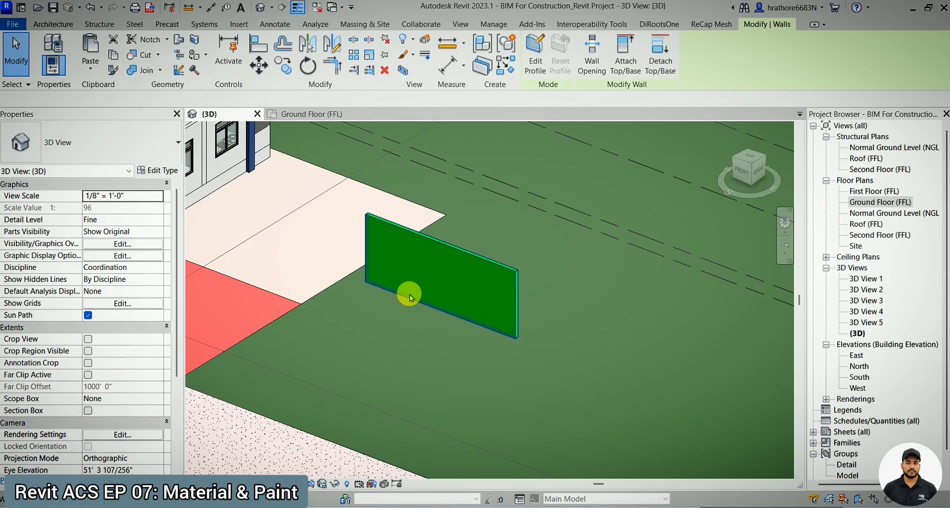
click(153, 171)
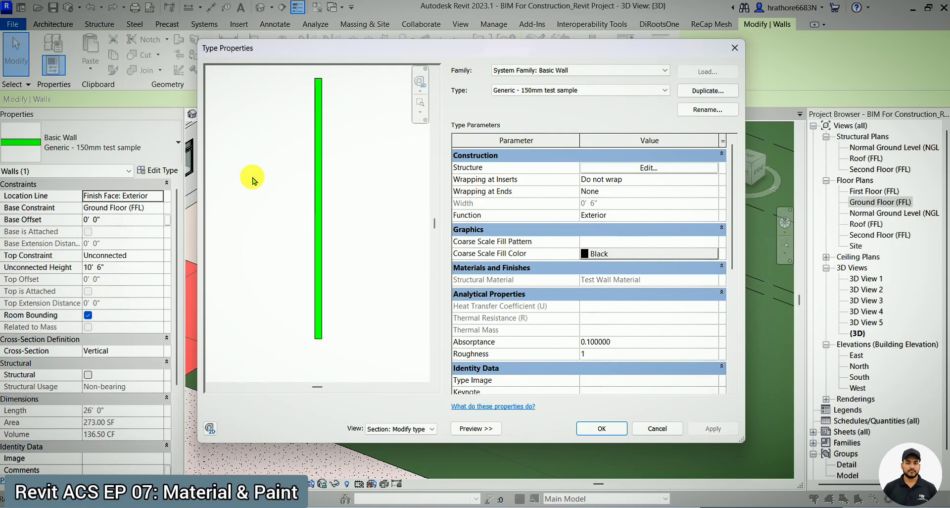
click(673, 169)
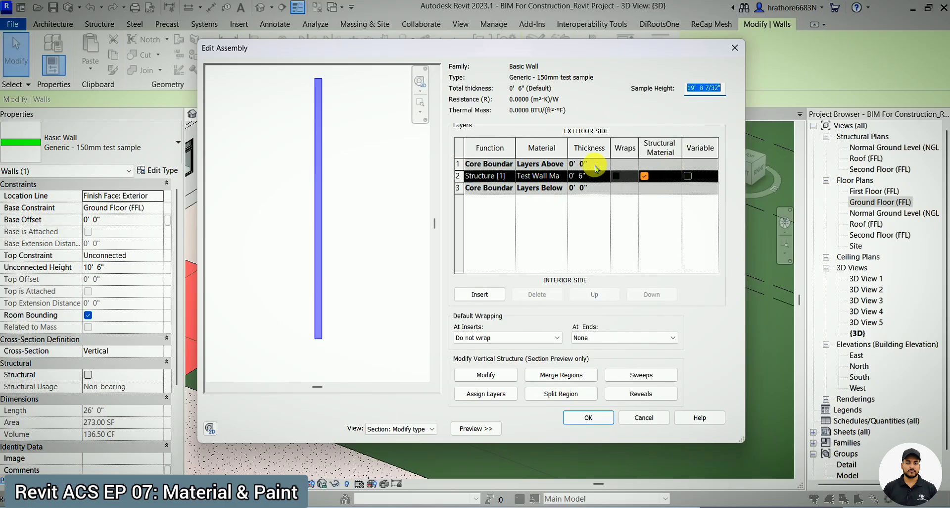
click(542, 176)
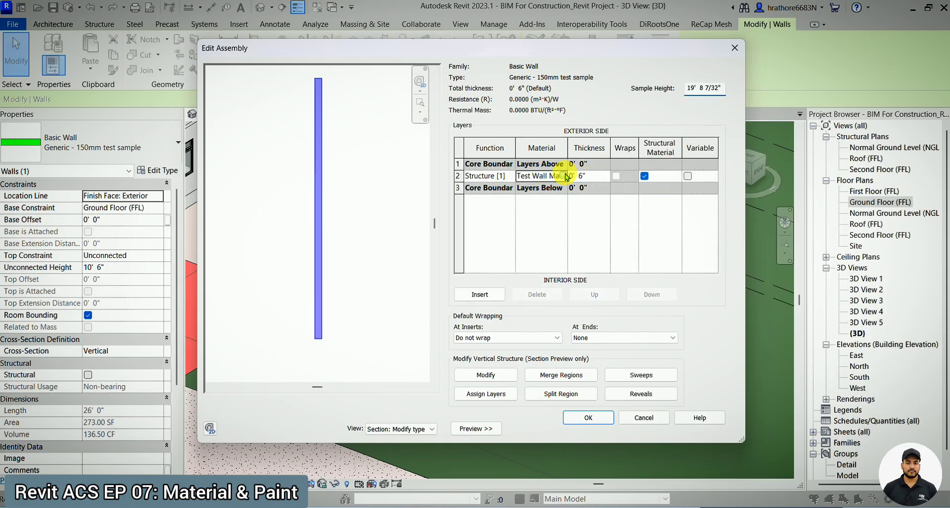
click(561, 175)
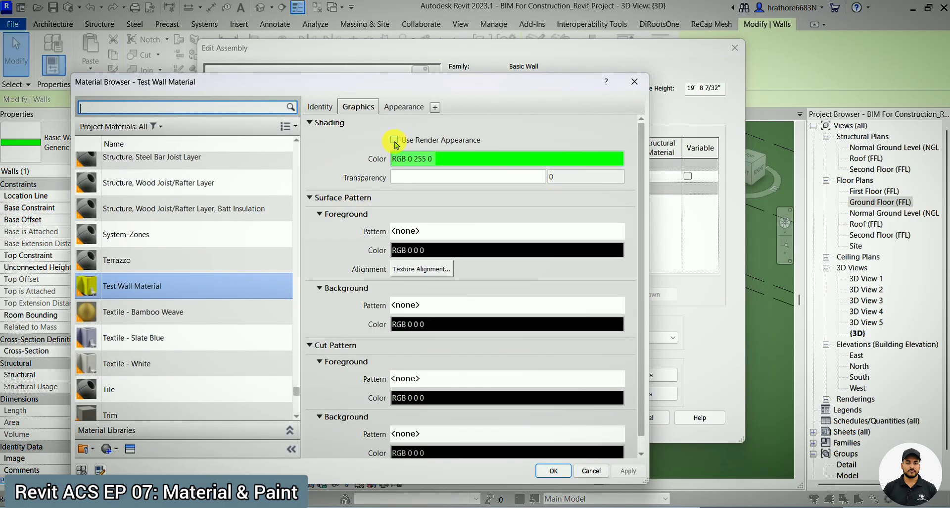
click(394, 141)
Compare the material's Appearance color with its Graphics shading color, discard the changes in all dialogs, and deselect the wall.
click(408, 109)
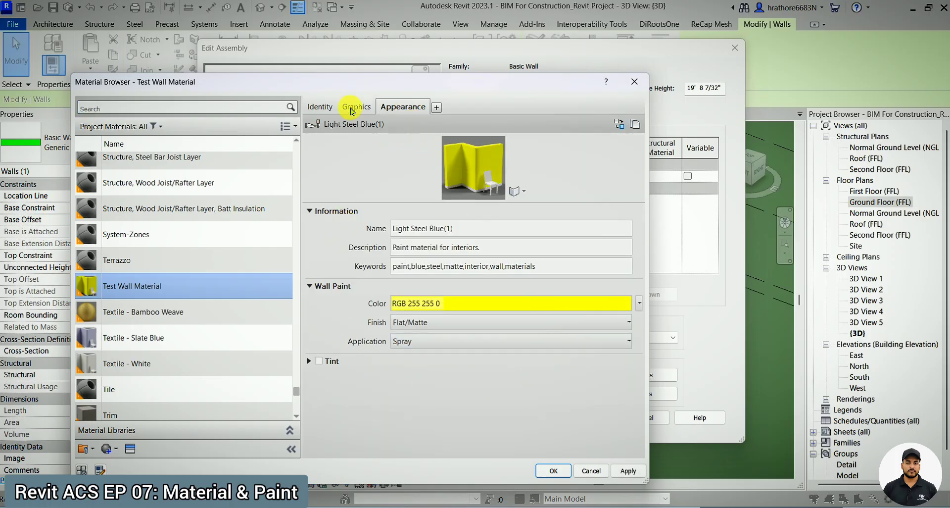
click(356, 106)
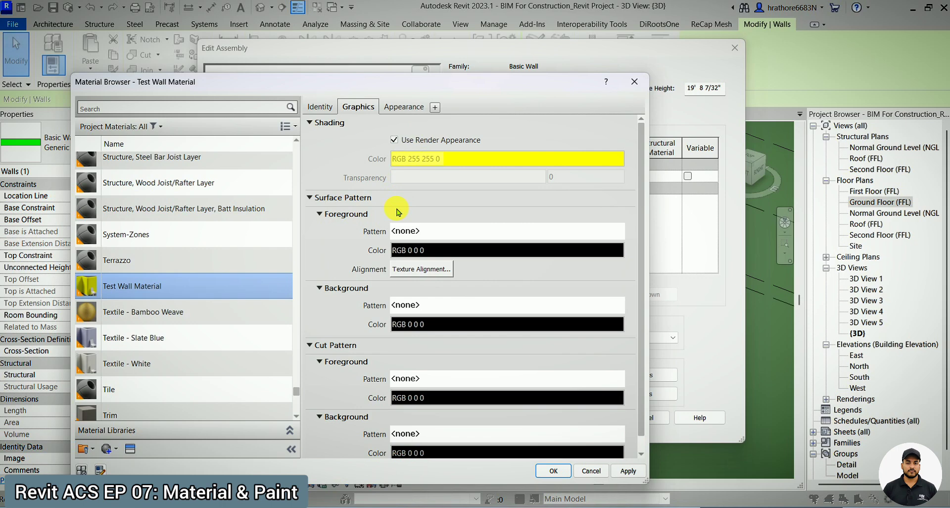
click(404, 107)
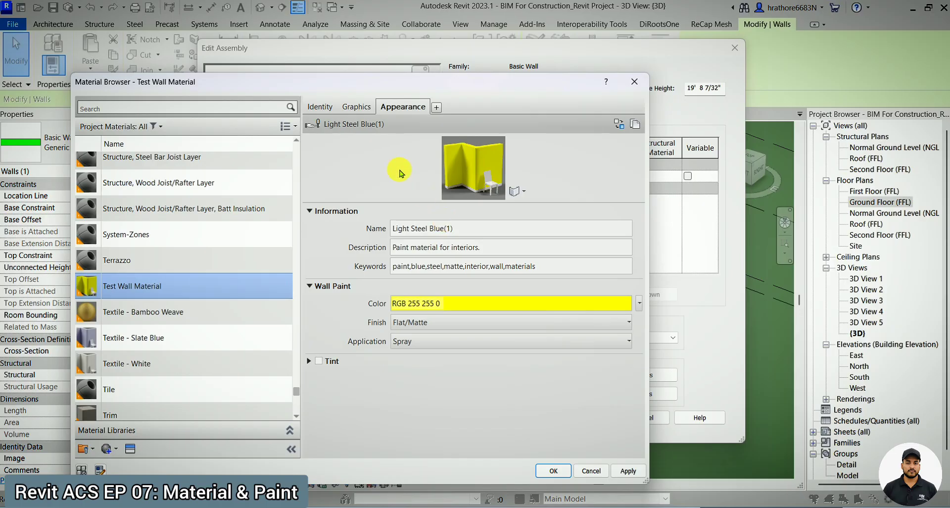
click(360, 110)
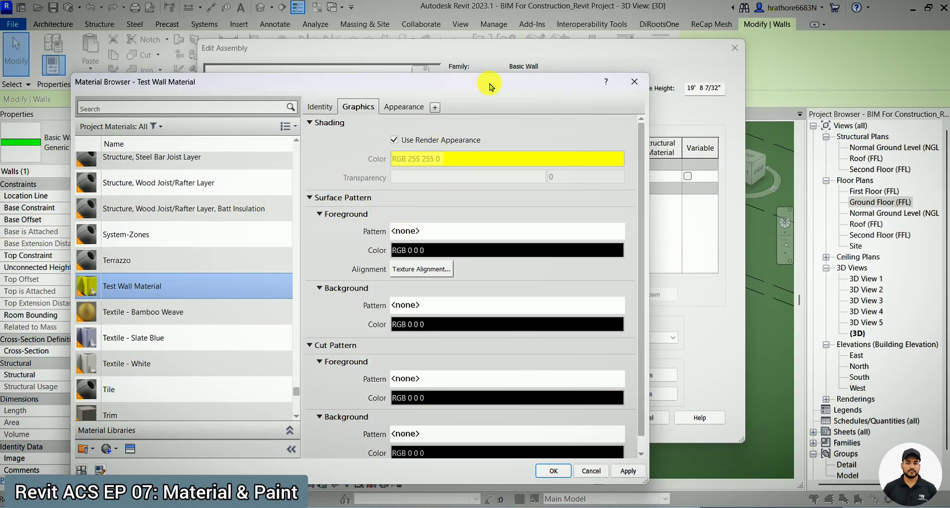
drag(483, 85, 546, 62)
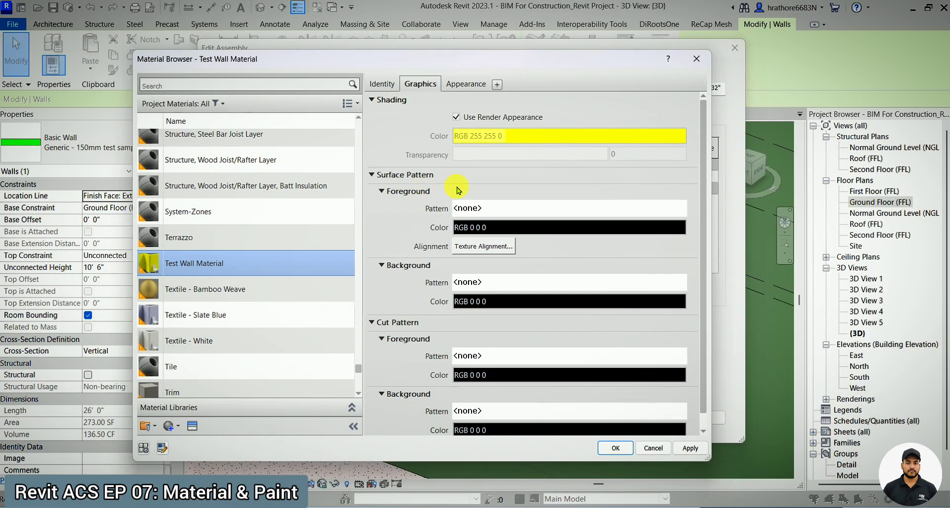
click(697, 59)
click(735, 48)
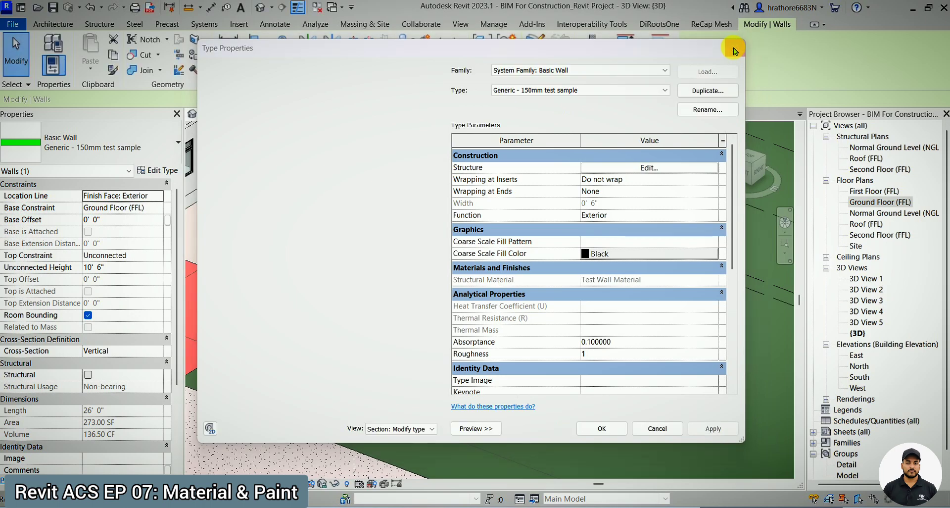
click(735, 45)
key(Escape)
Enable Use Render Appearance for the shading of Test Wall Material in the test wall's Structure layer.
scroll(563, 238, up, 3)
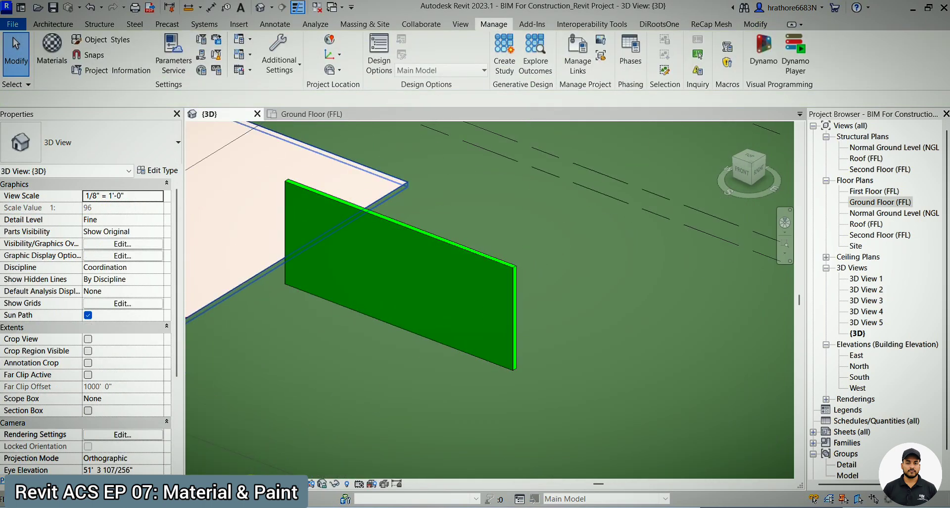
click(322, 483)
key(Escape)
click(221, 163)
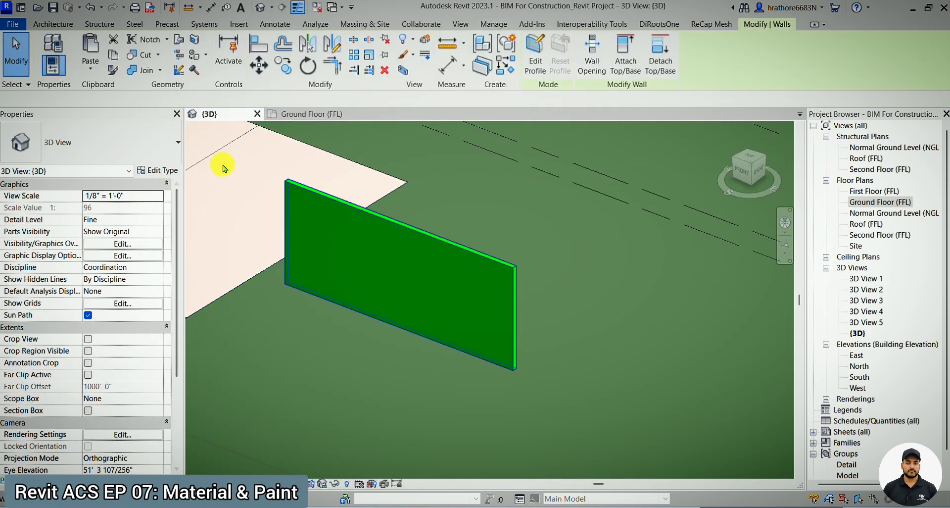
key(Escape)
shift+middle_drag(579, 266, 317, 263)
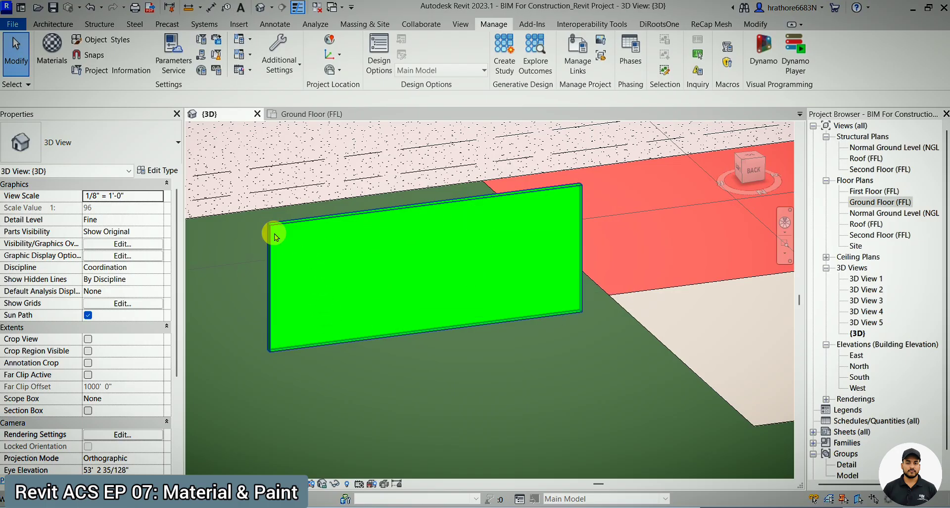
click(307, 231)
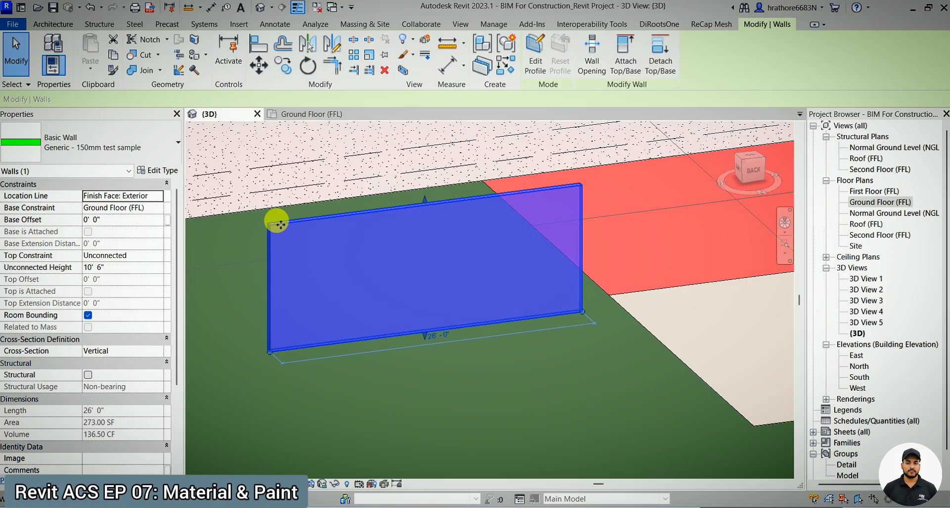
click(168, 171)
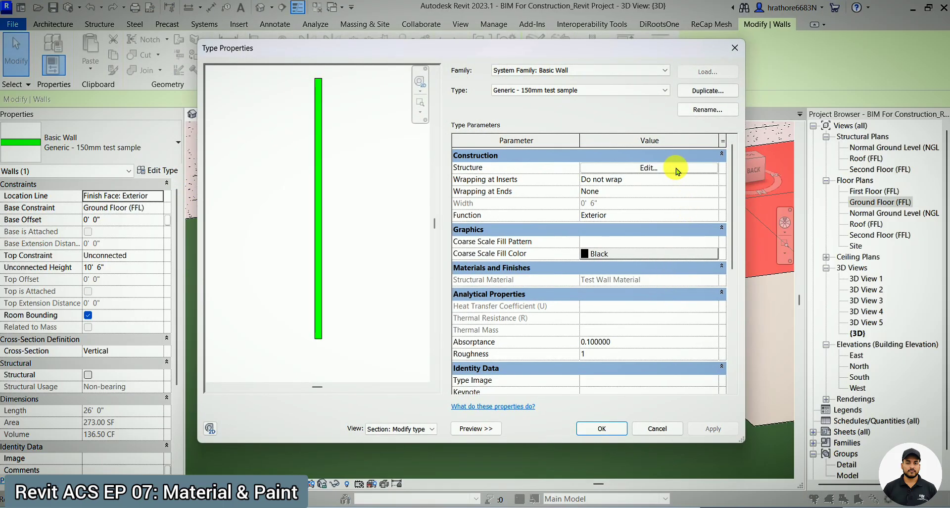
click(668, 168)
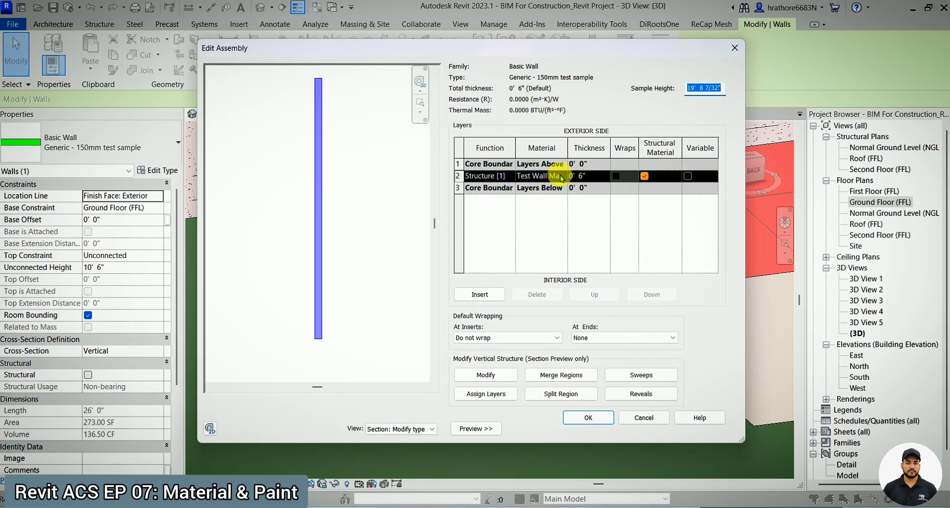
click(562, 178)
click(563, 176)
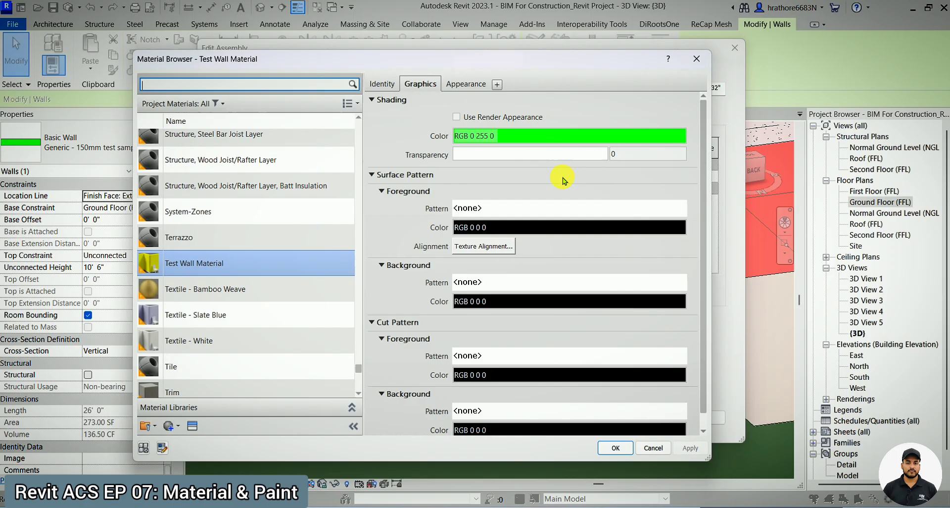
click(457, 117)
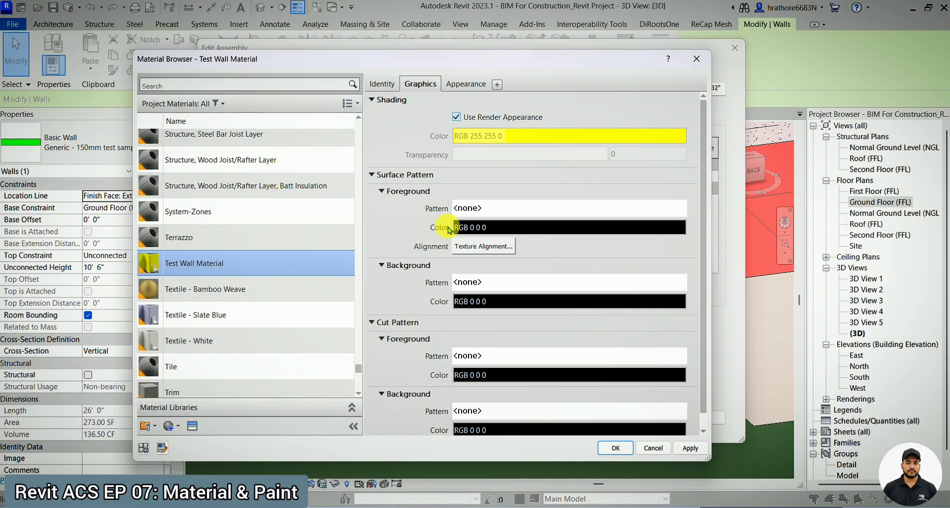
Set the material's surface foreground pattern to the Brick - US Standard model pattern.
scroll(450, 230, down, 1)
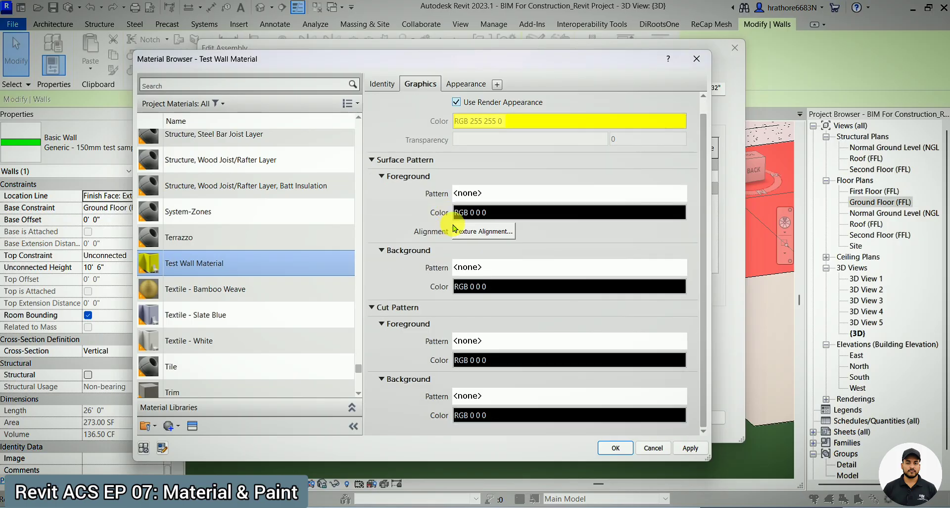
click(492, 197)
drag(214, 218, 489, 65)
click(348, 98)
click(349, 121)
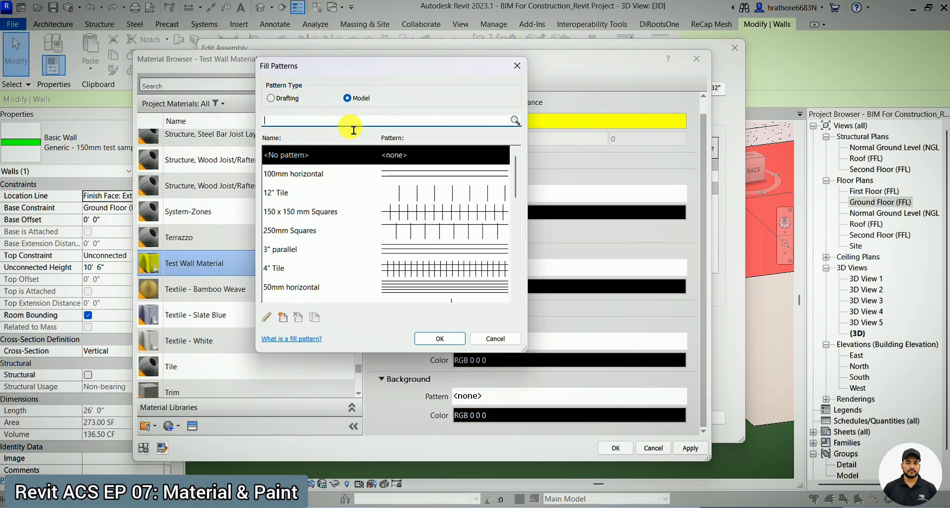
text(brick)
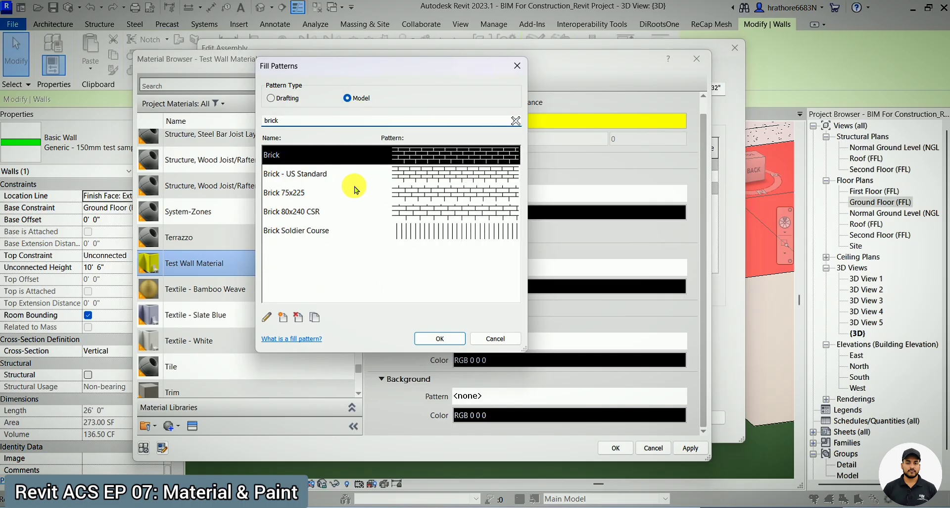
click(407, 174)
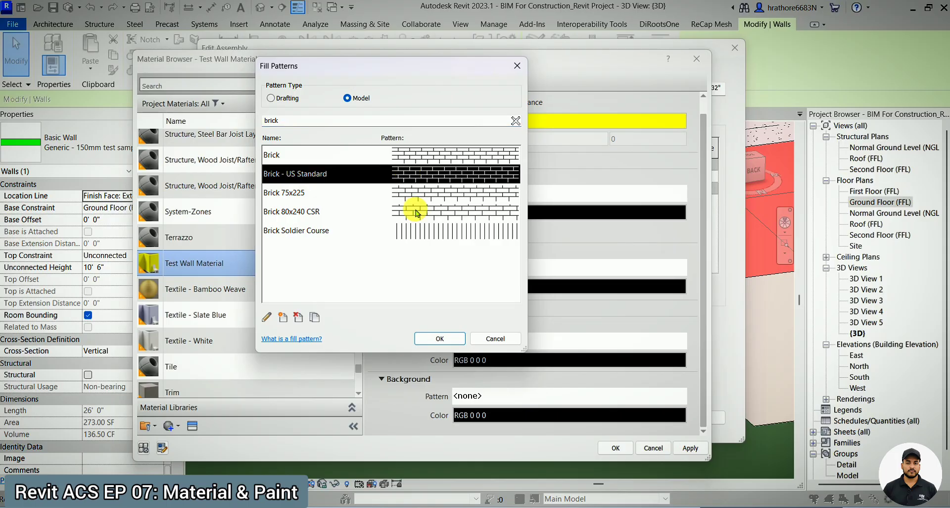
click(440, 339)
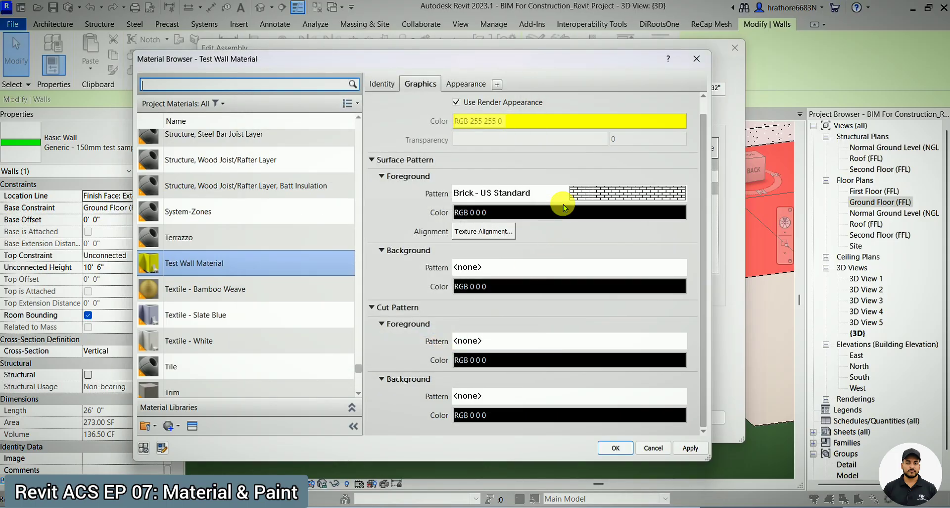
Set the surface foreground pattern color to orange, RGB 255 128 0, and apply the material changes.
click(587, 214)
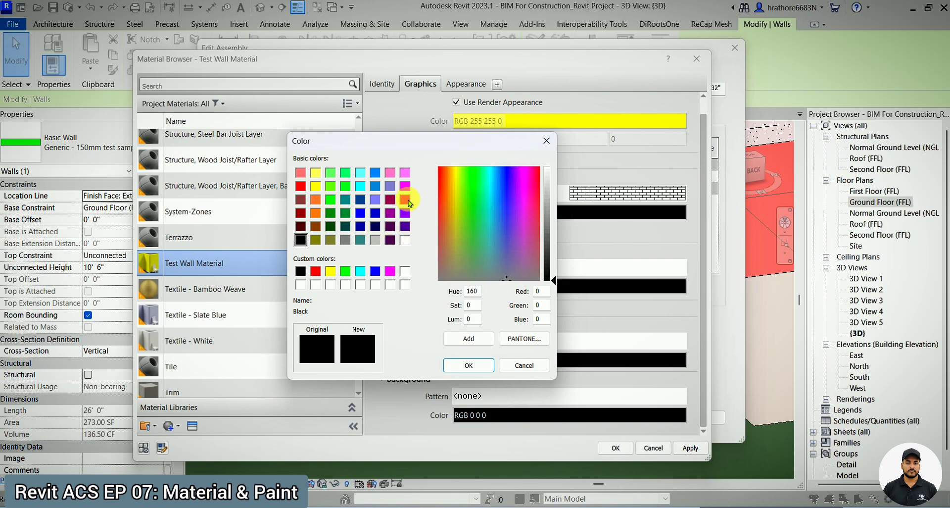
click(319, 213)
click(468, 364)
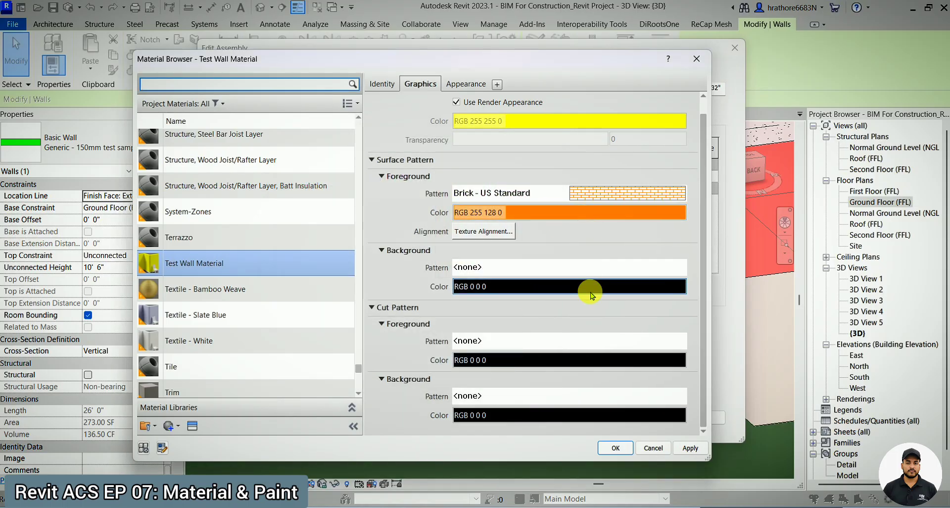
click(690, 447)
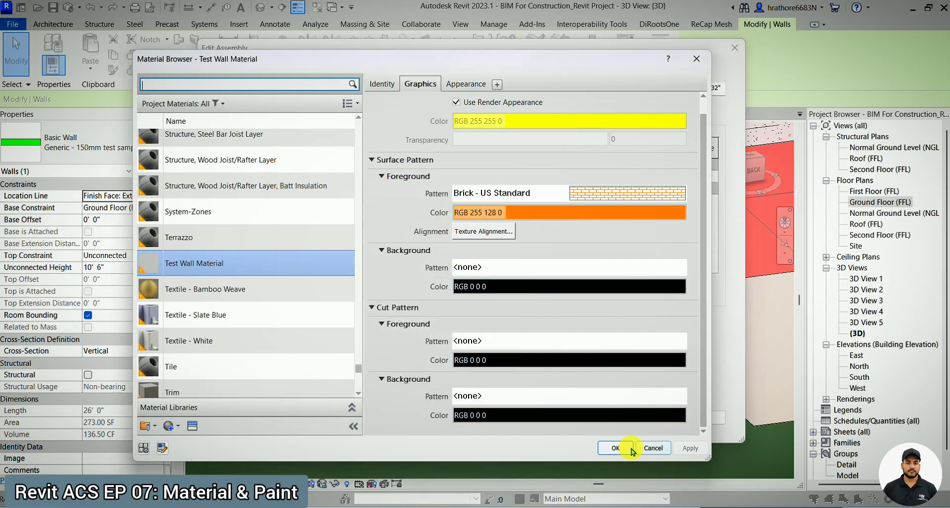
Accept the material, assembly and type changes in all dialogs and deselect the wall.
click(615, 448)
click(593, 418)
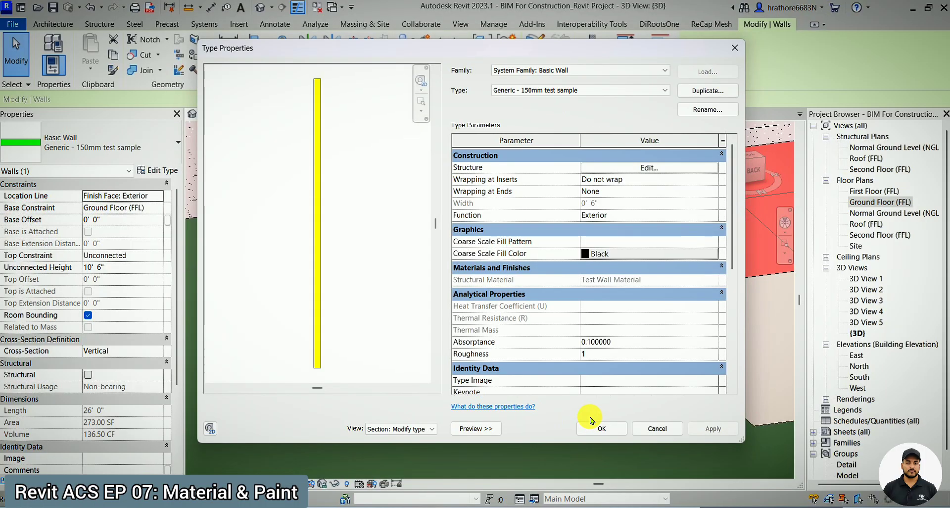
click(599, 427)
key(Escape)
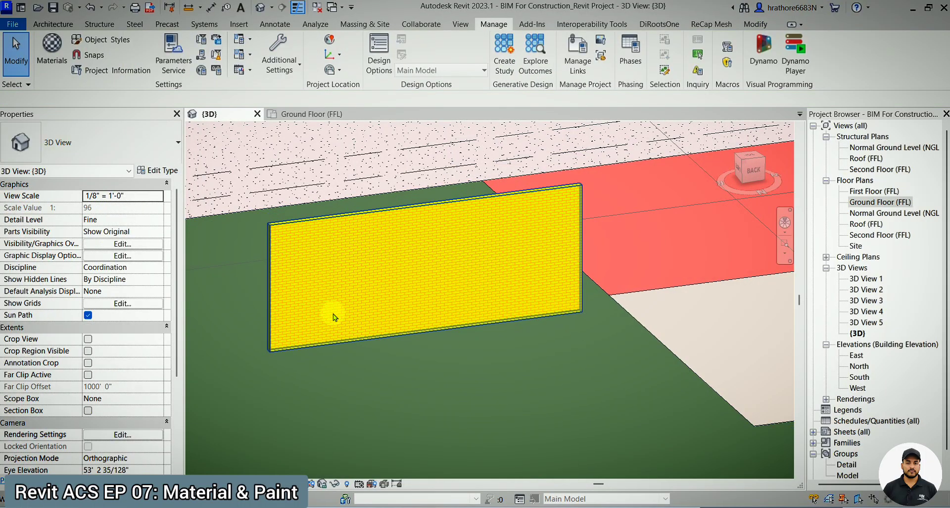
Examine the brick surface pattern on the test wall's face in 3D at close and distant range.
scroll(335, 318, up, 5)
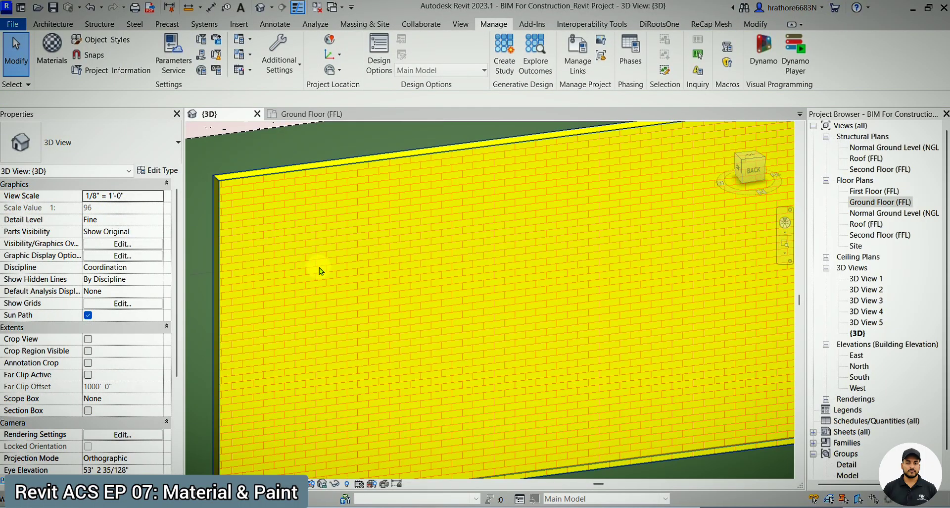
scroll(442, 300, down, 4)
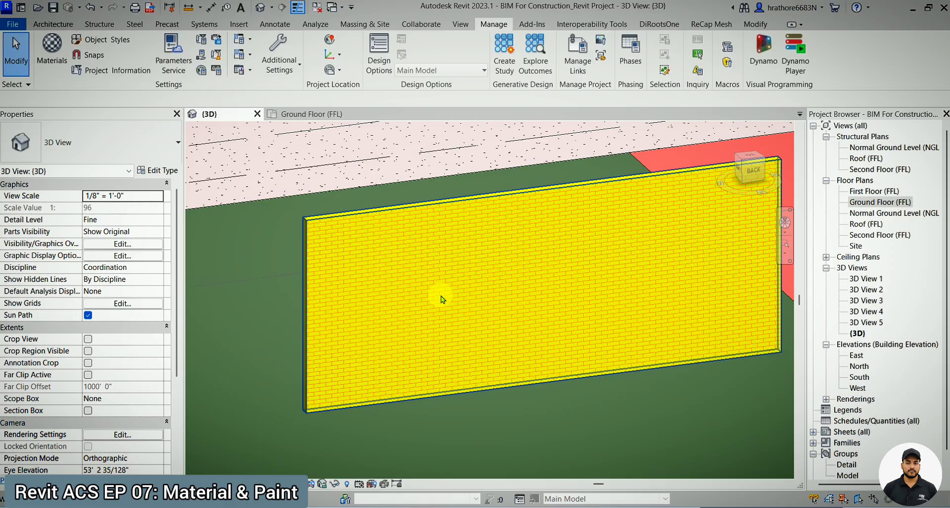
scroll(377, 235, up, 3)
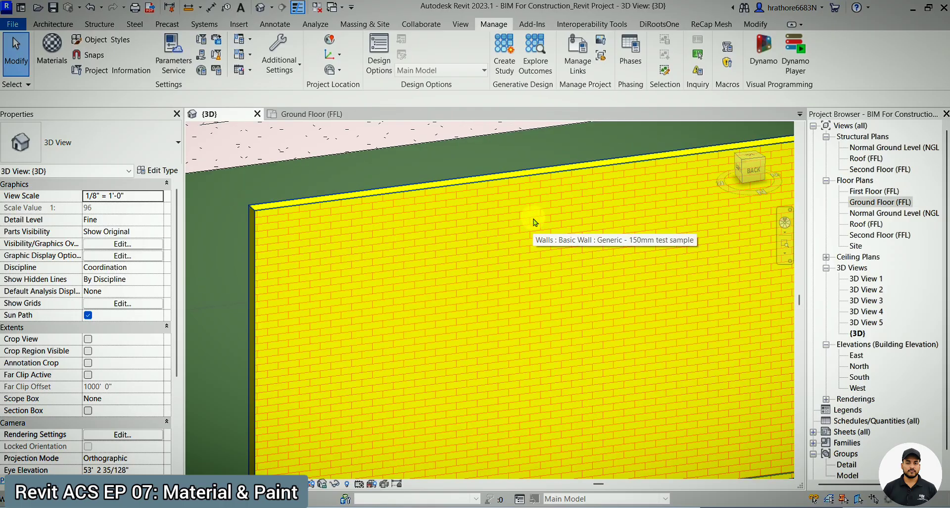
scroll(413, 213, down, 3)
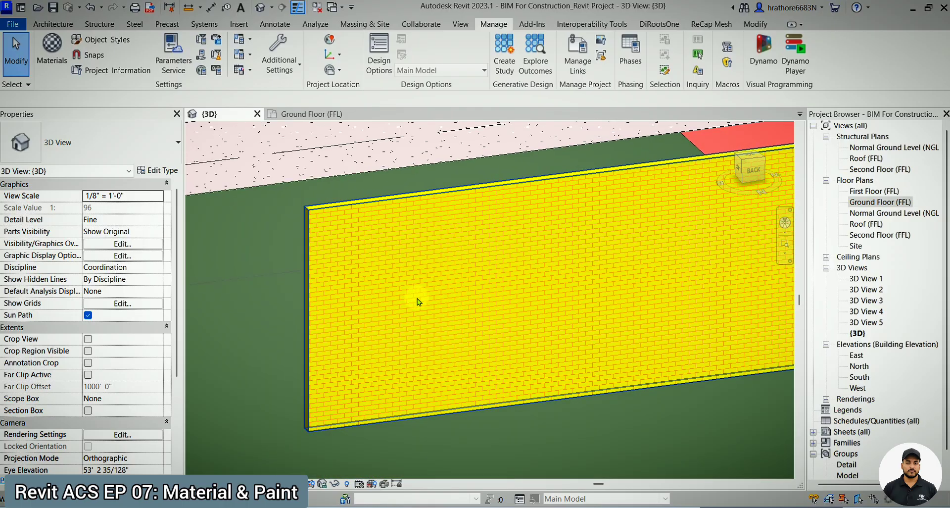
scroll(418, 301, up, 3)
scroll(307, 259, down, 2)
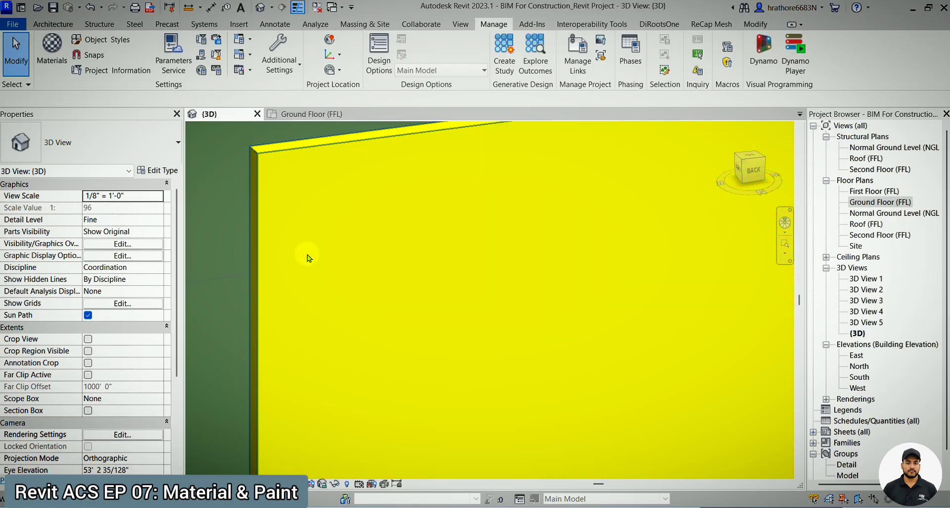
scroll(307, 255, up, 3)
scroll(322, 242, up, 2)
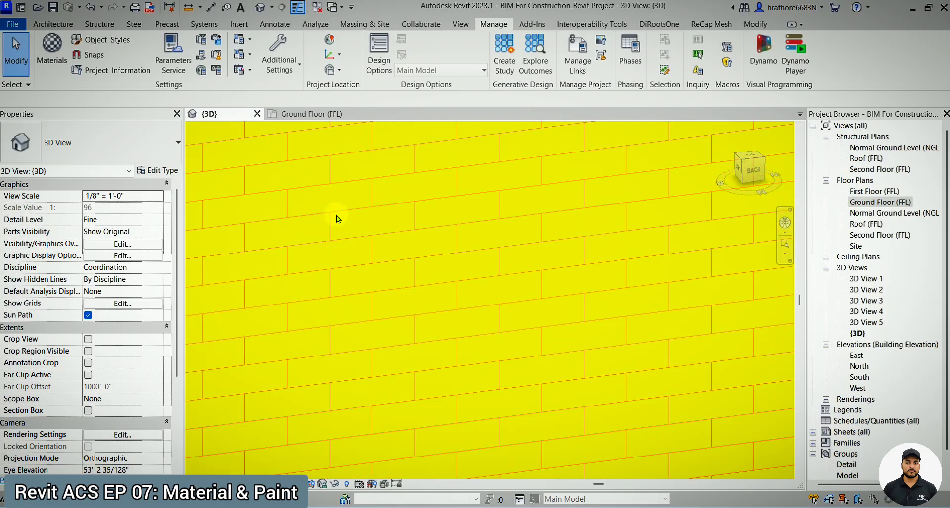
scroll(401, 252, up, 4)
scroll(401, 251, down, 2)
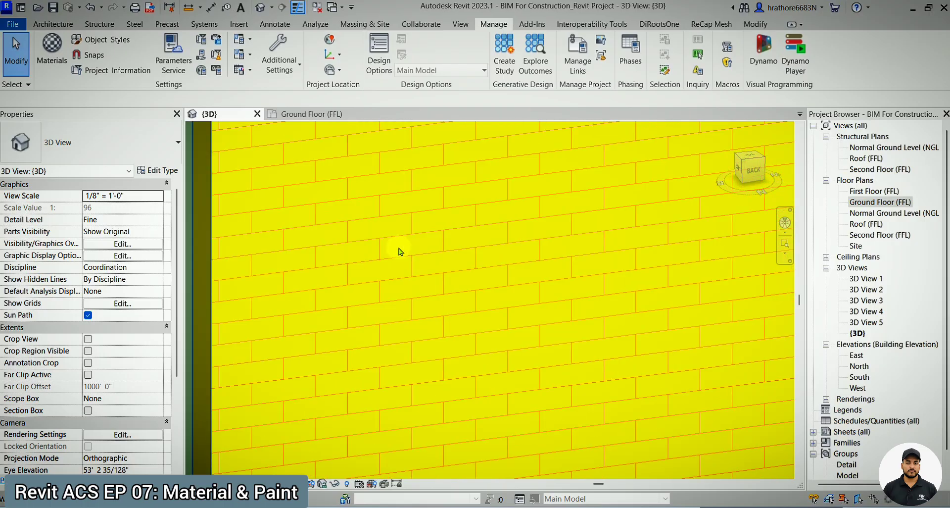
scroll(319, 283, down, 4)
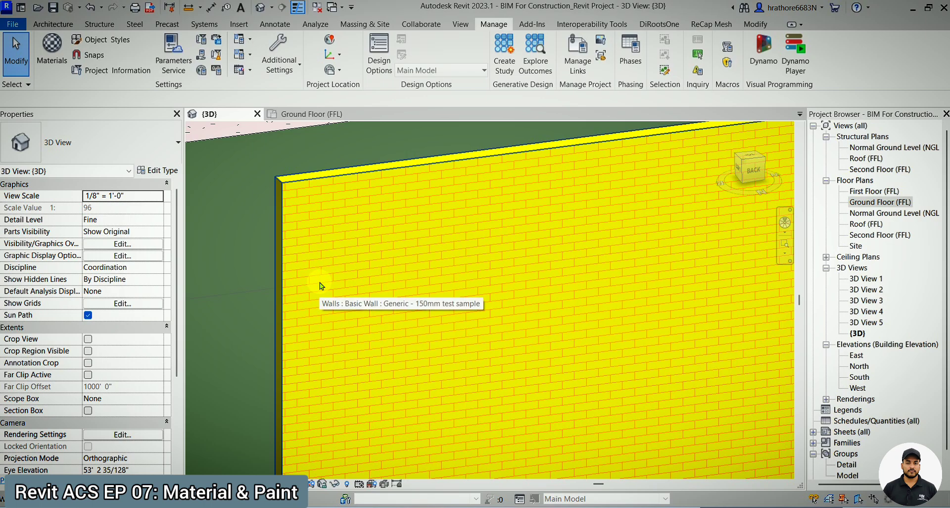
scroll(239, 233, down, 3)
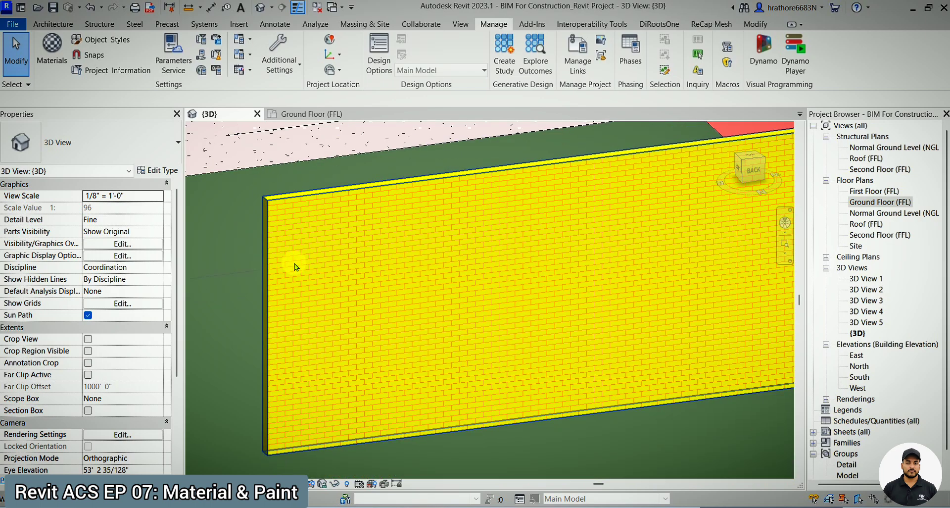
Open Test Wall Material from the Structure layer of the test wall's type.
click(296, 262)
click(170, 171)
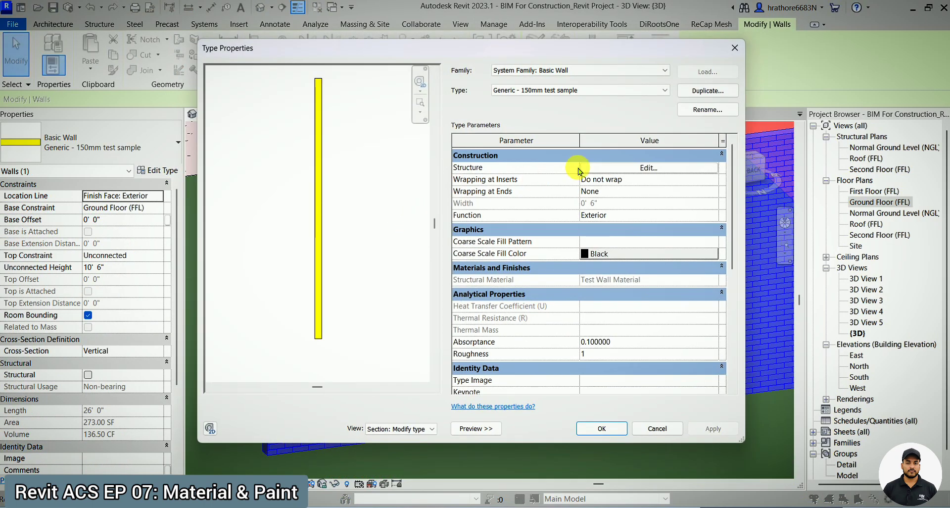
click(709, 168)
click(643, 176)
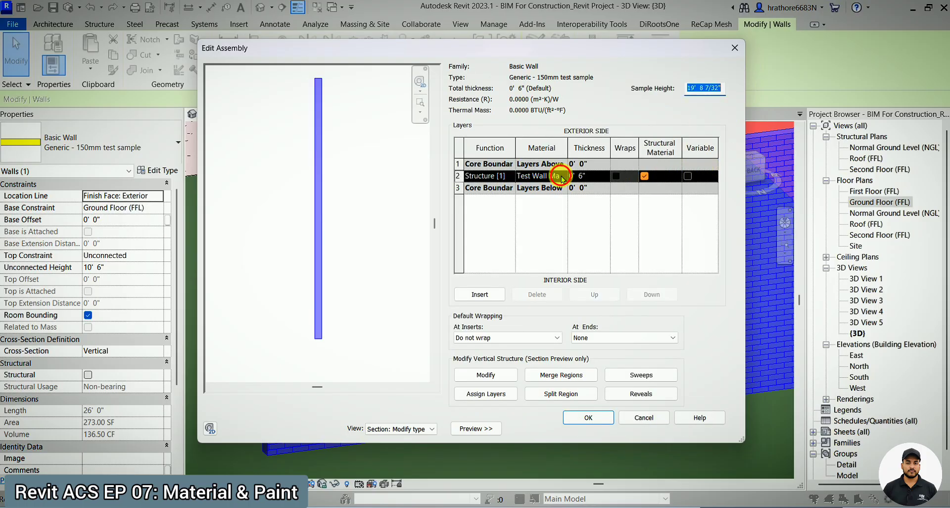
click(563, 177)
click(564, 176)
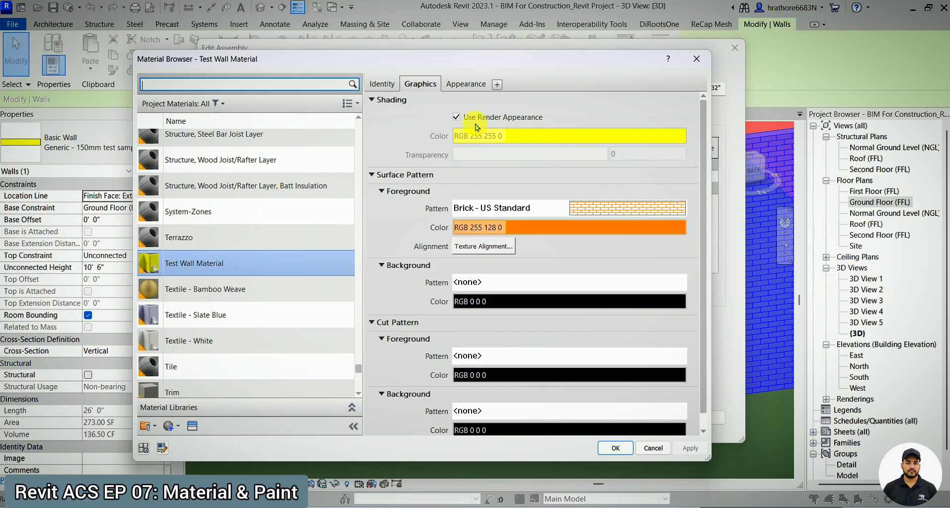
Compare the material's Graphics shading and pattern settings with its Appearance settings, leave all dialogs without changes, and deselect the wall.
click(460, 88)
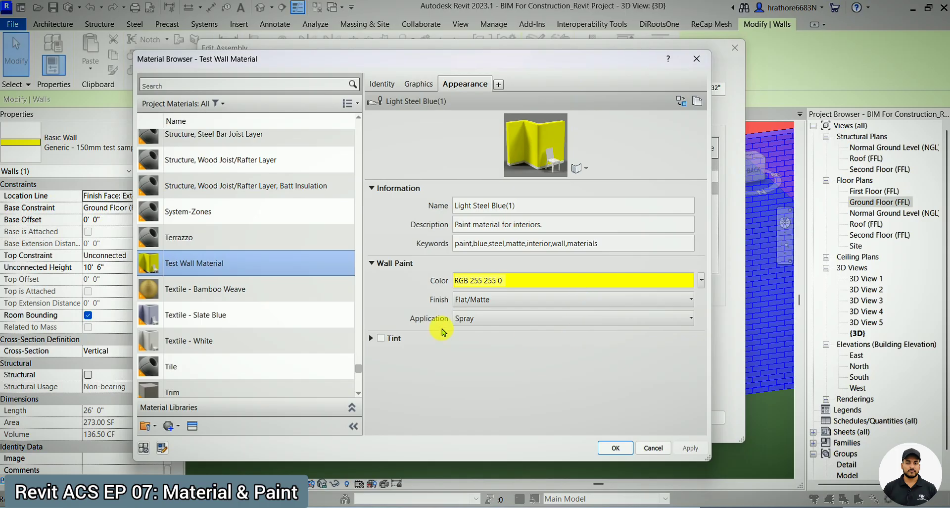
click(419, 85)
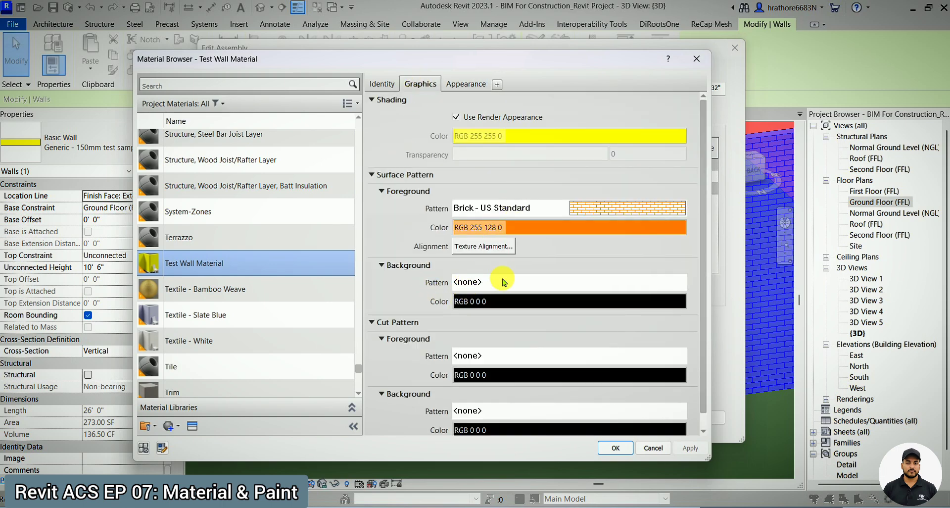
scroll(503, 281, down, 1)
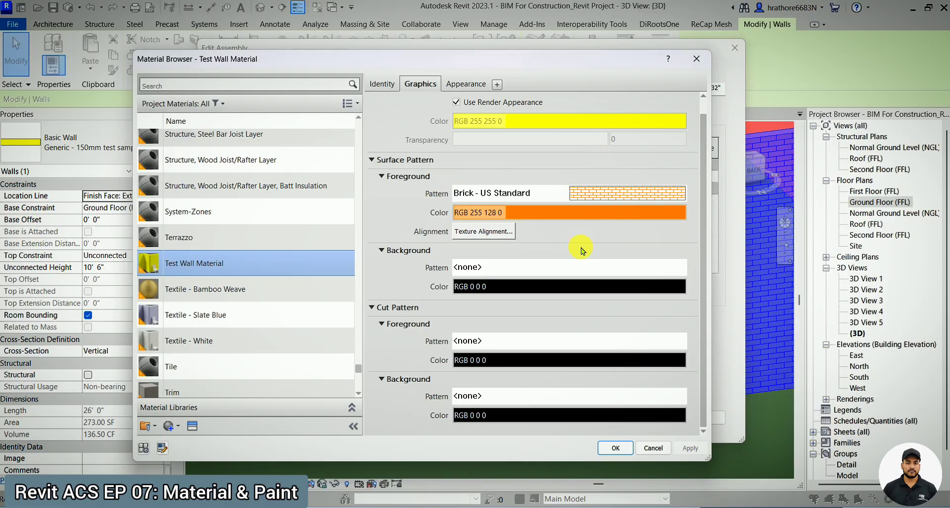
click(466, 85)
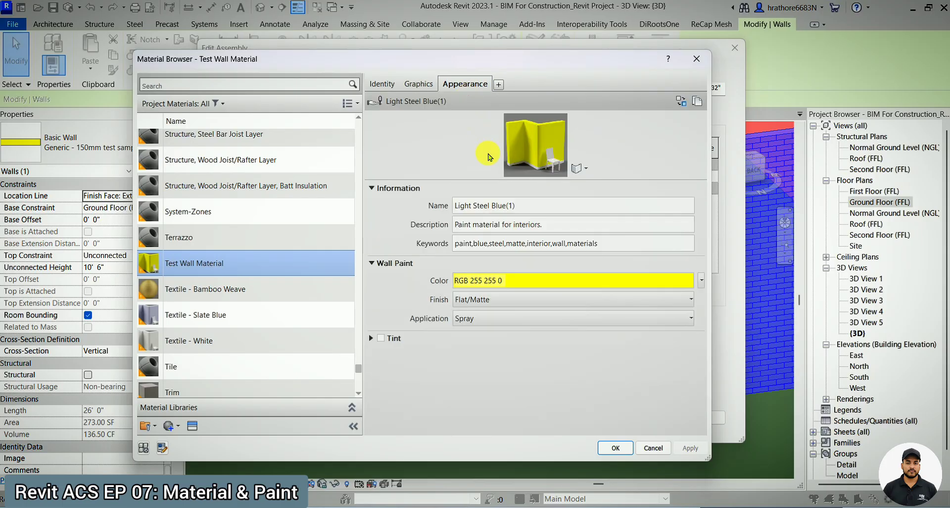
click(424, 85)
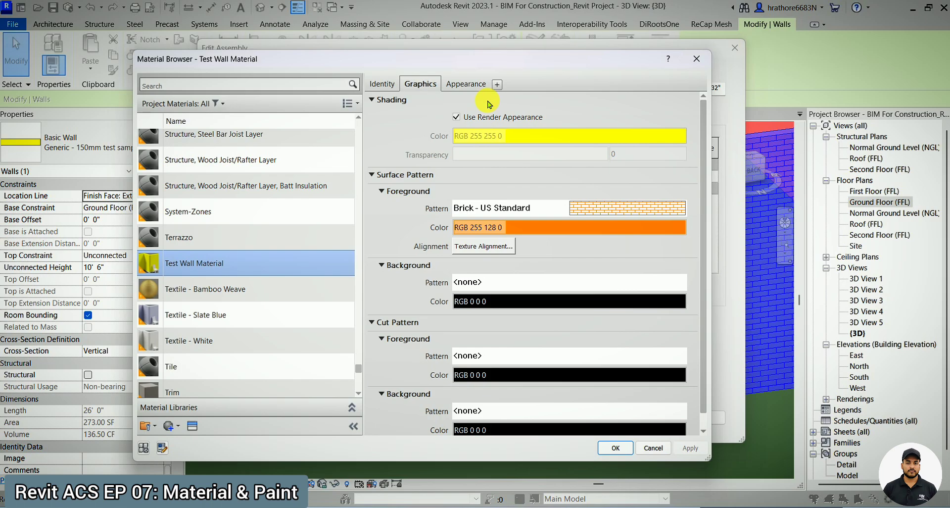
scroll(487, 149, down, 1)
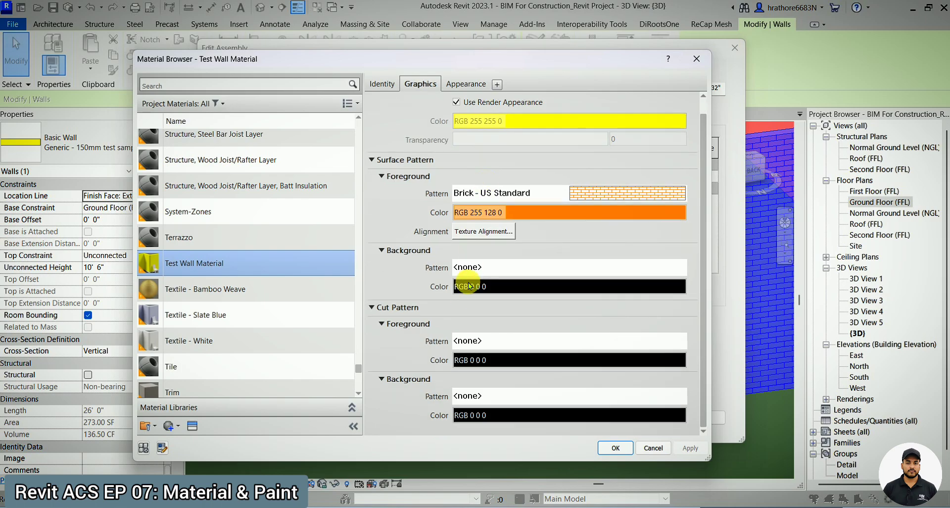
key(Escape)
key(Escape)
key(Escape)
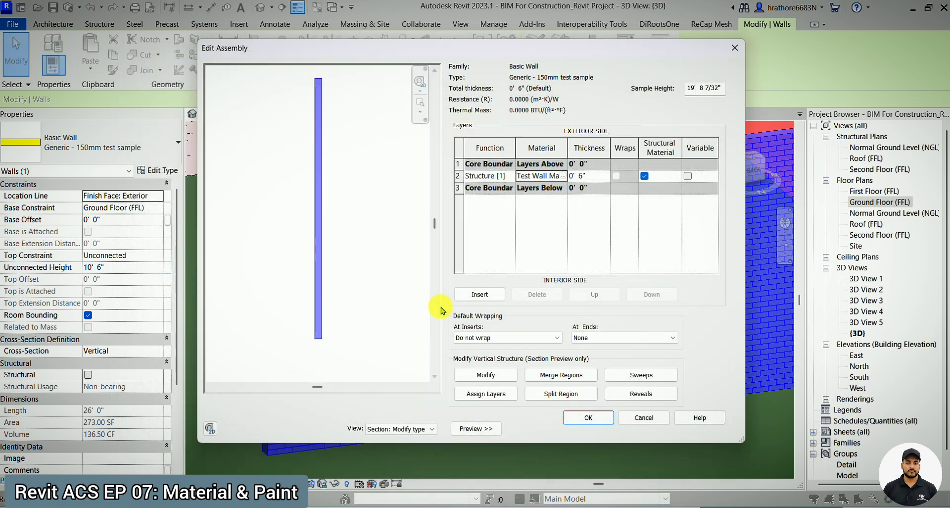
scroll(503, 291, down, 3)
key(Escape)
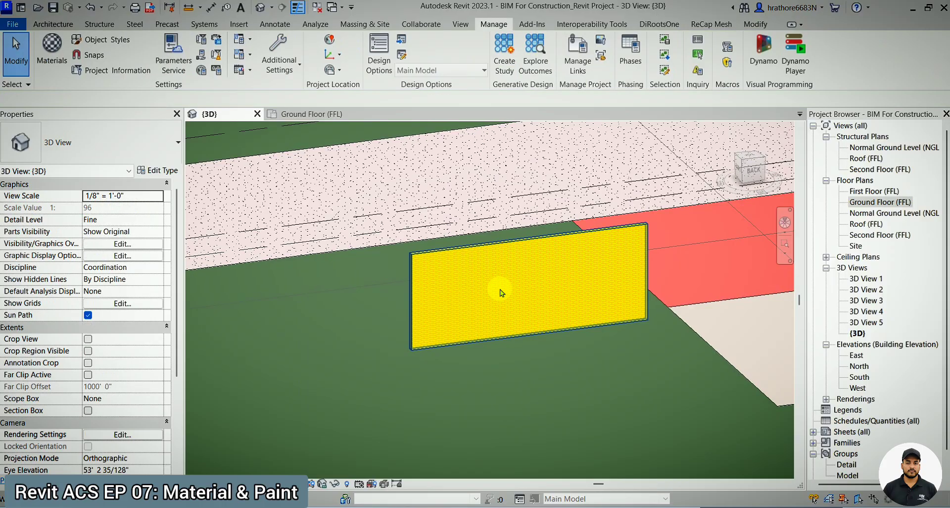
Orient the 3D view to the Back face around the test wall and deselect the wall.
scroll(490, 267, down, 3)
scroll(531, 253, up, 3)
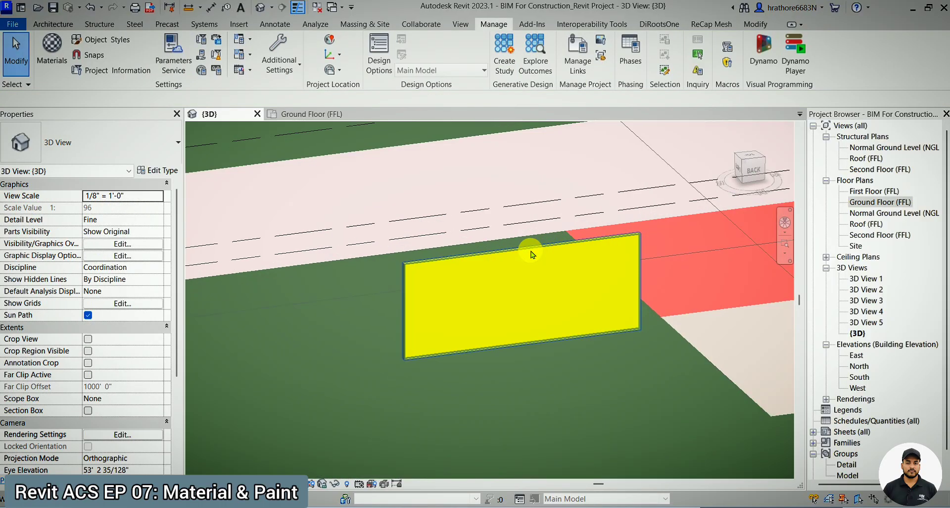
click(531, 254)
scroll(531, 253, down, 3)
scroll(531, 254, down, 4)
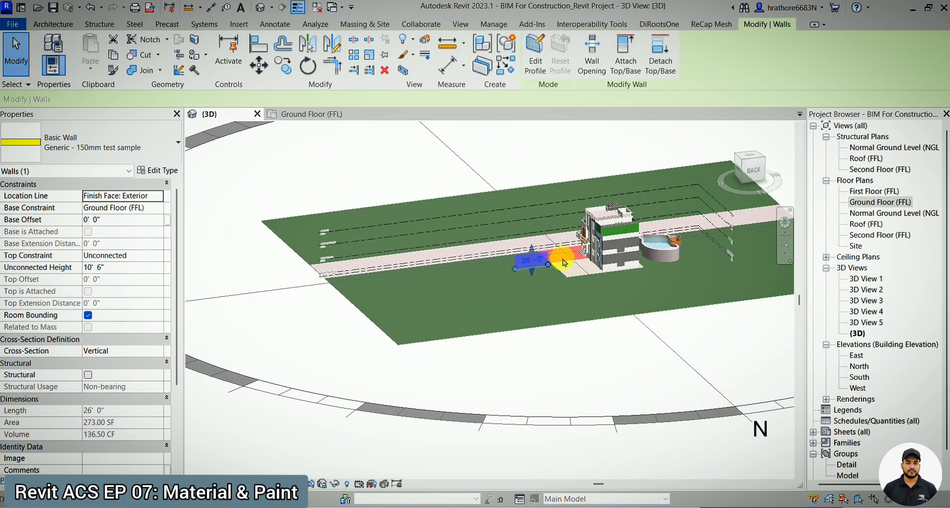
click(752, 180)
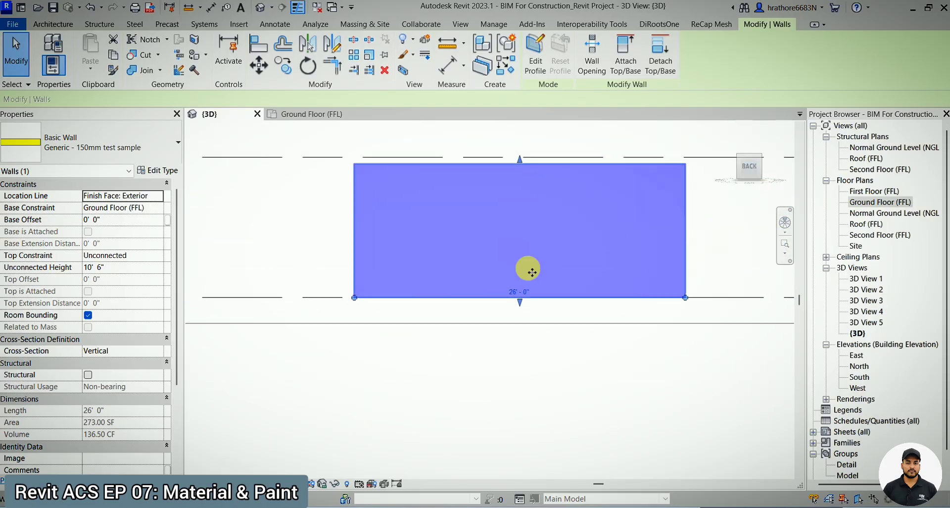
key(Escape)
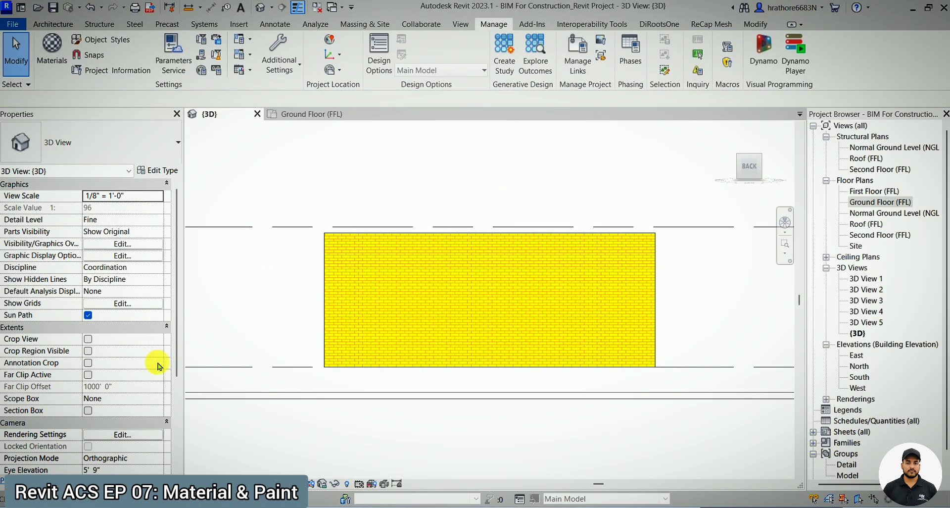
Enable the 3D view's section box and lower its upper boundary so that it cuts horizontally through the test wall.
click(88, 411)
scroll(439, 312, down, 8)
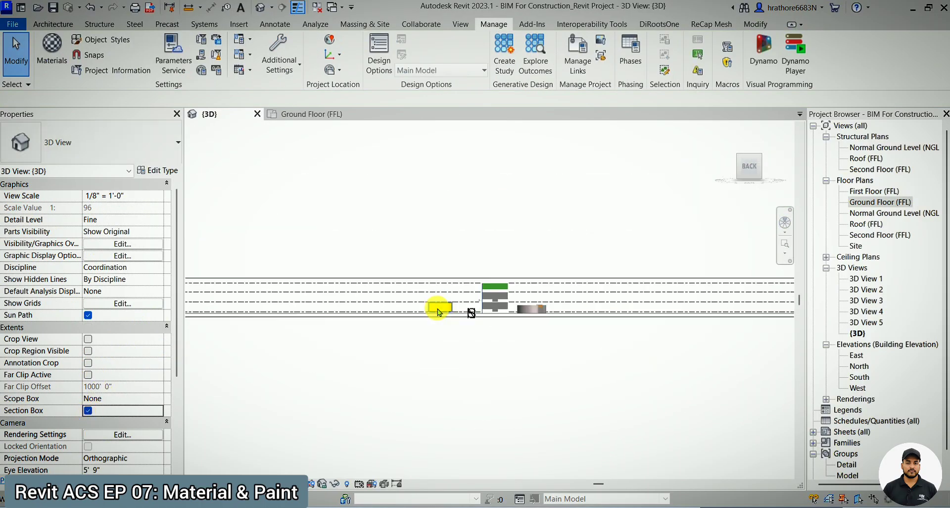
click(468, 278)
drag(467, 283, 469, 321)
scroll(440, 318, up, 3)
scroll(440, 317, up, 3)
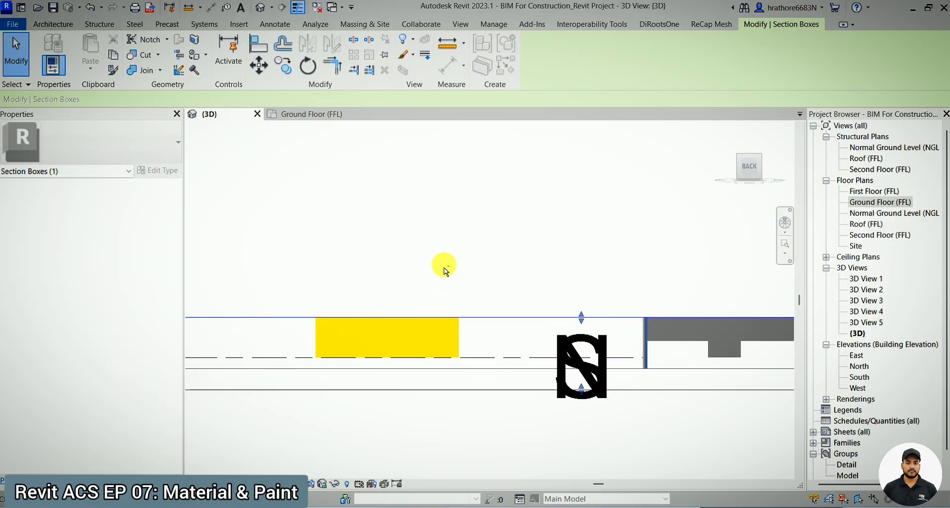
Deselect the section box and examine the test wall's cut top face against its brick-patterned side in 3D.
shift+middle_drag(483, 278, 403, 426)
scroll(410, 409, up, 4)
key(Escape)
scroll(345, 306, up, 3)
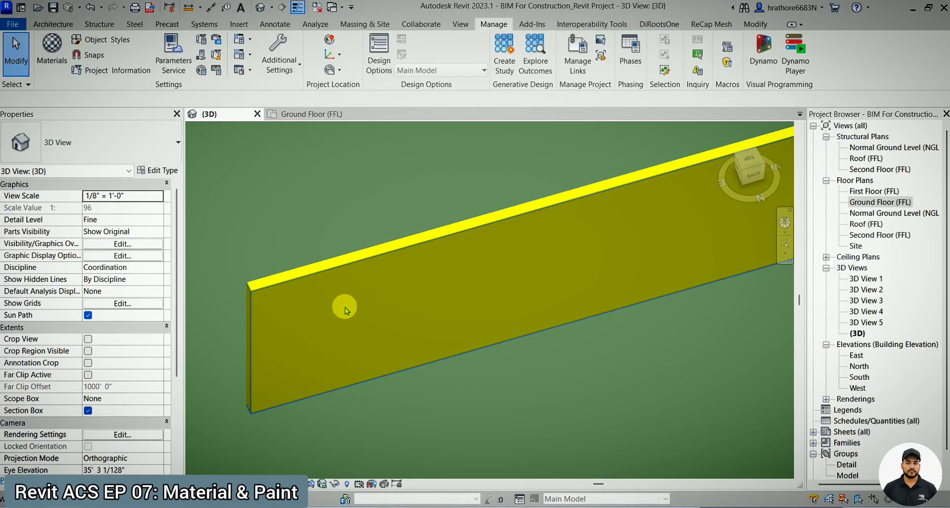
scroll(294, 287, up, 2)
scroll(322, 283, down, 3)
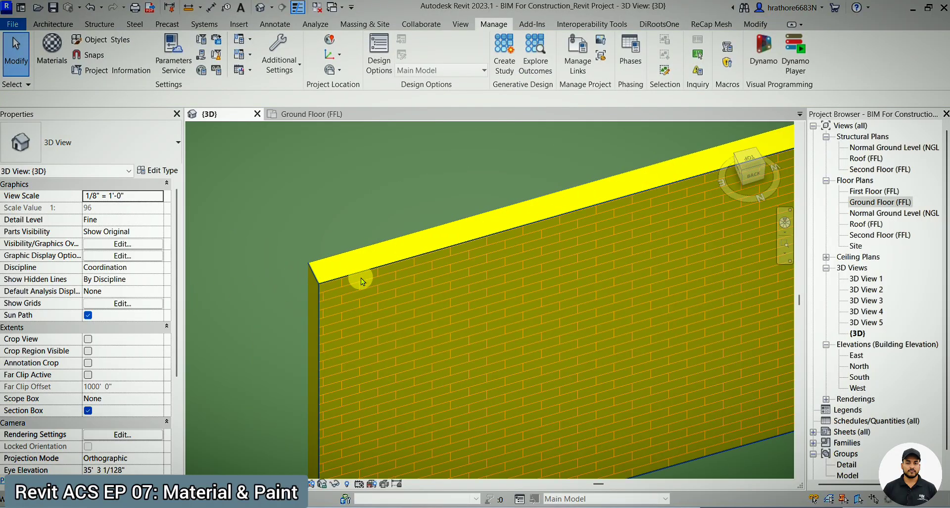
scroll(387, 270, up, 2)
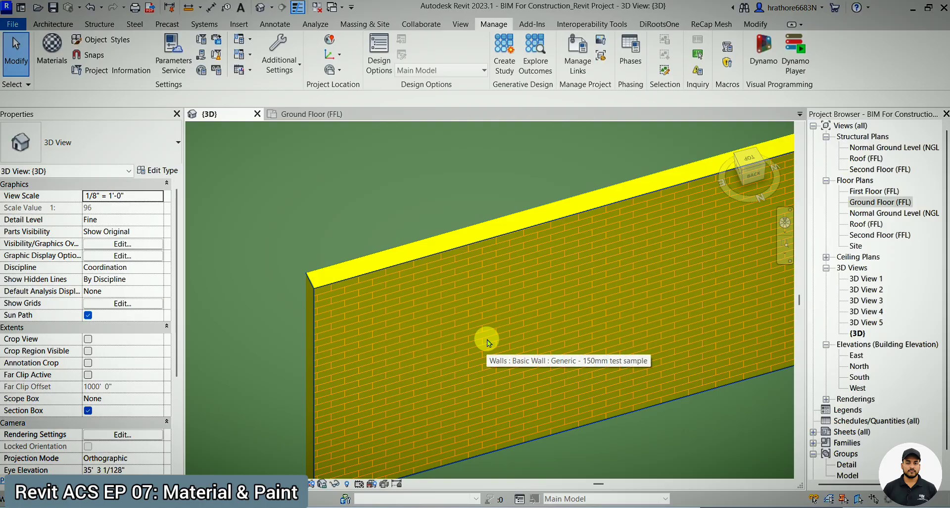
scroll(433, 311, down, 2)
scroll(433, 311, up, 2)
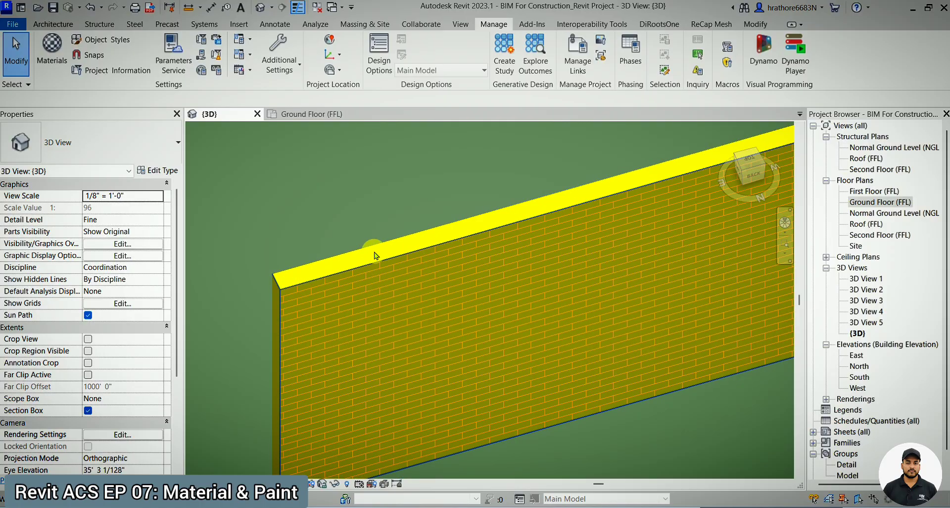
Set the cut pattern foreground of the test wall's Test Wall Material to the Aluminum drafting pattern.
click(423, 231)
click(176, 174)
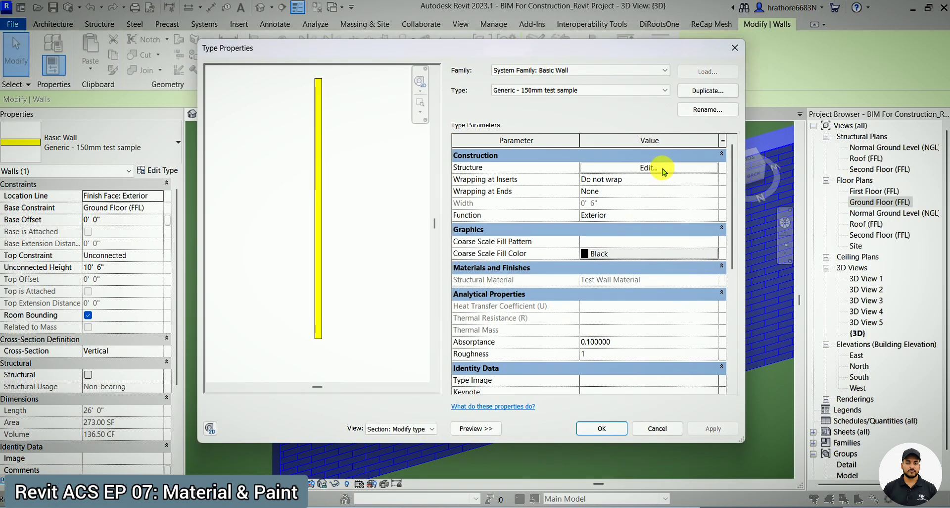
click(663, 168)
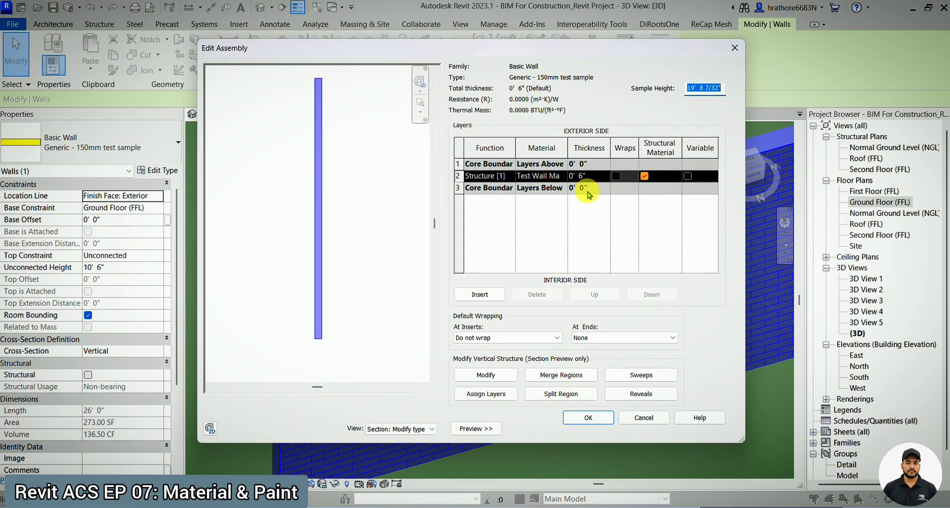
click(561, 176)
click(564, 175)
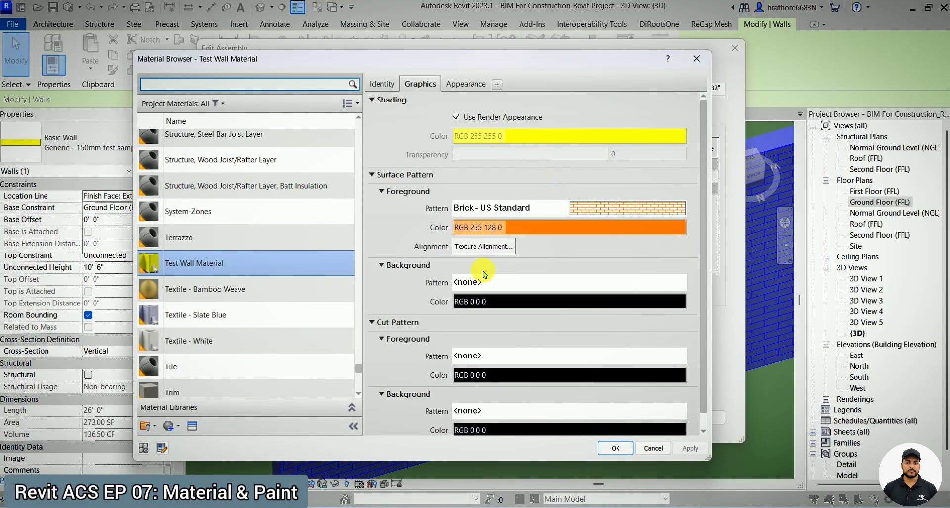
scroll(483, 269, down, 1)
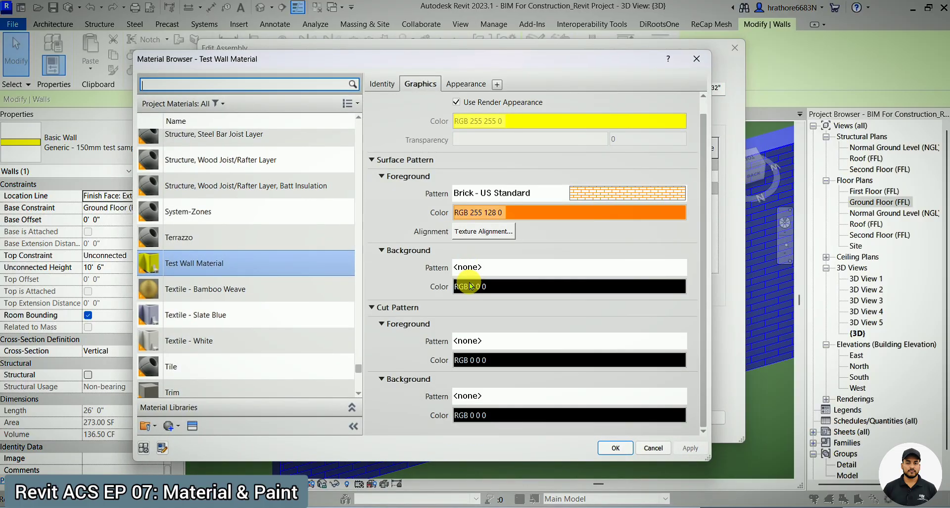
click(547, 341)
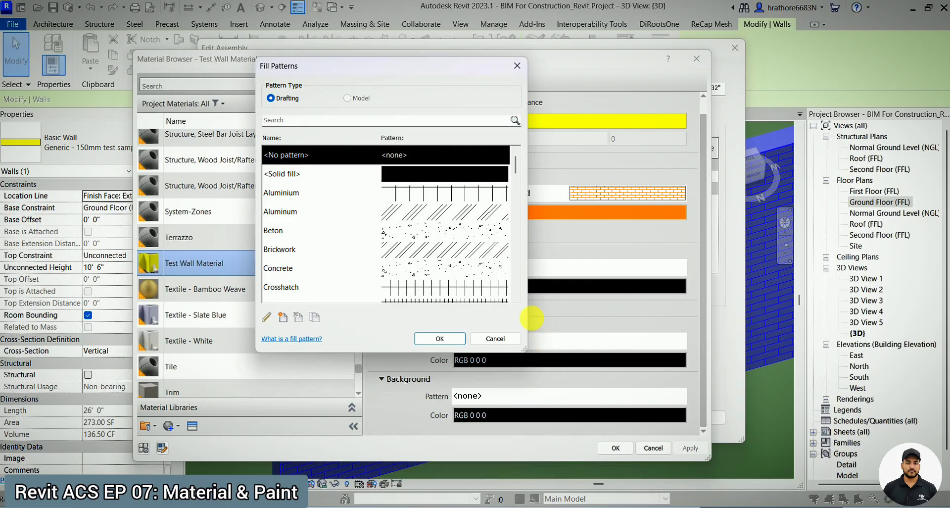
click(439, 213)
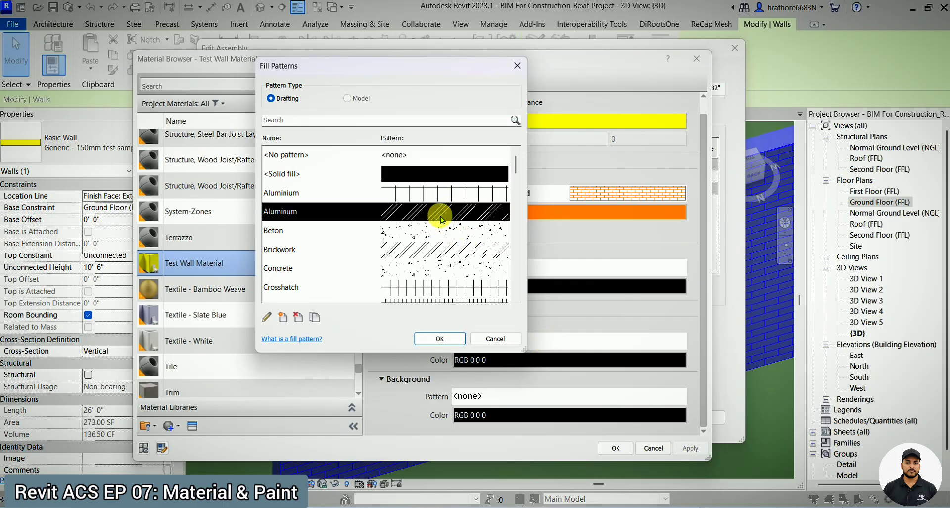
click(439, 338)
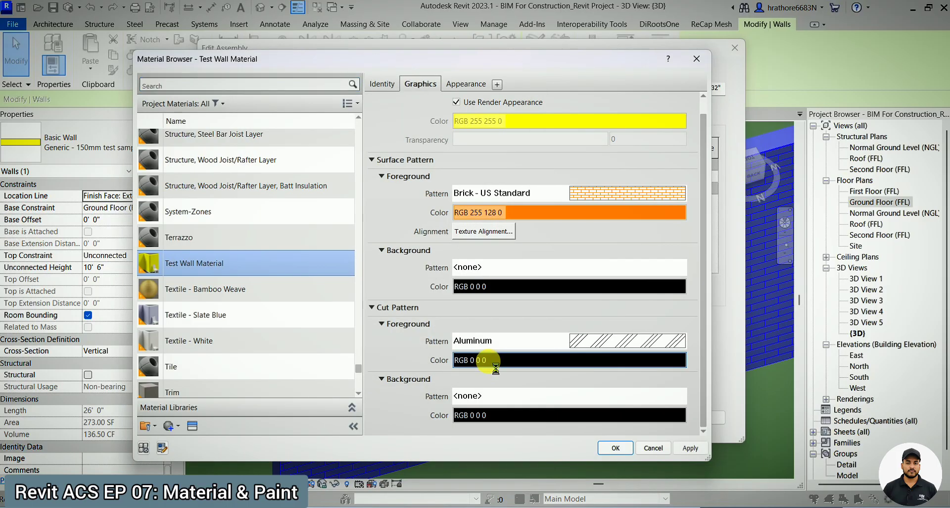
Set the cut pattern foreground colour to RGB 255-000-128, apply the wall type changes, and deselect the wall.
click(490, 362)
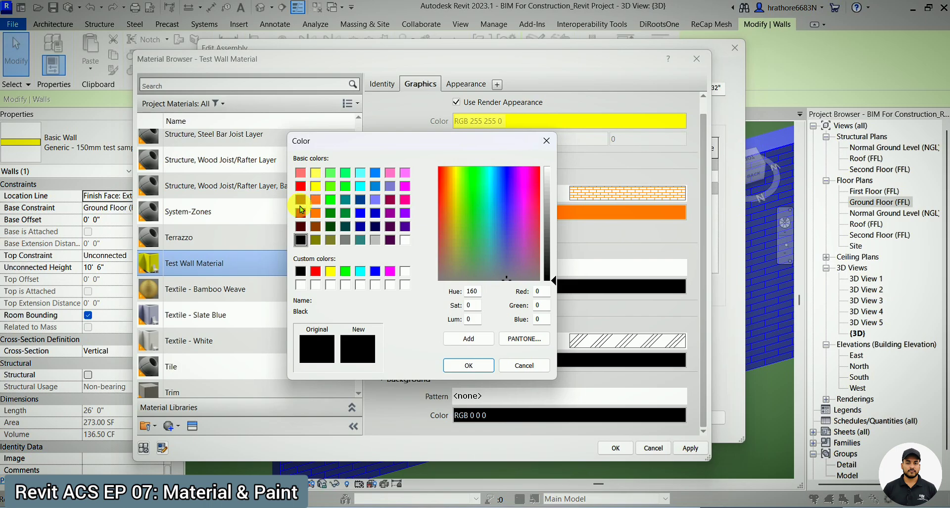
click(405, 199)
click(469, 365)
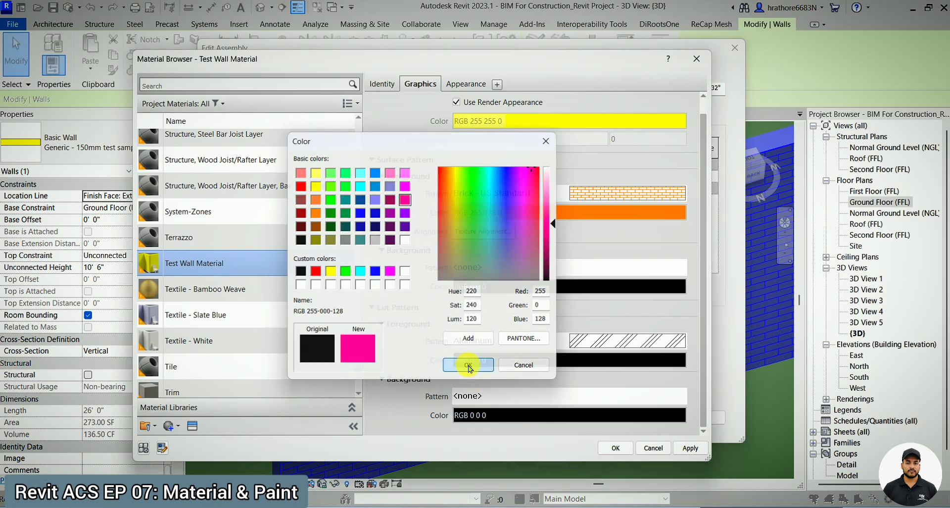
click(615, 448)
click(585, 418)
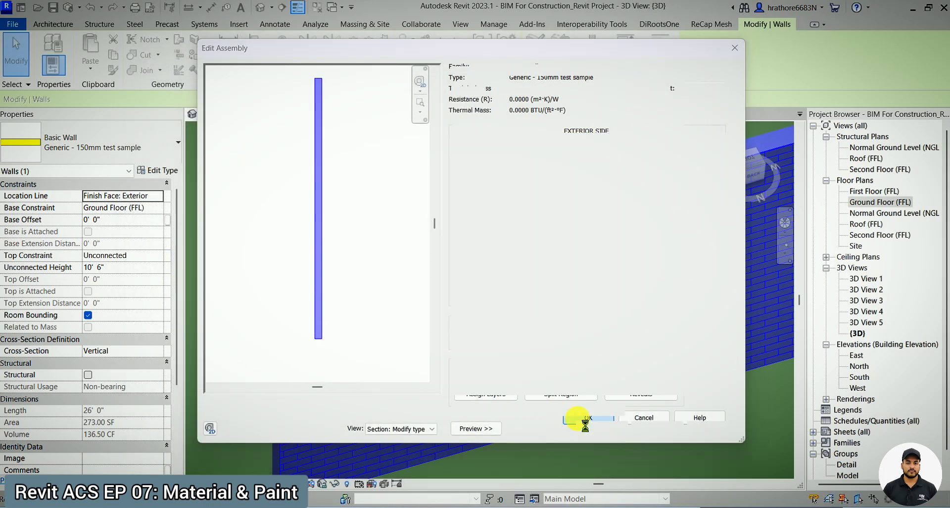
click(589, 427)
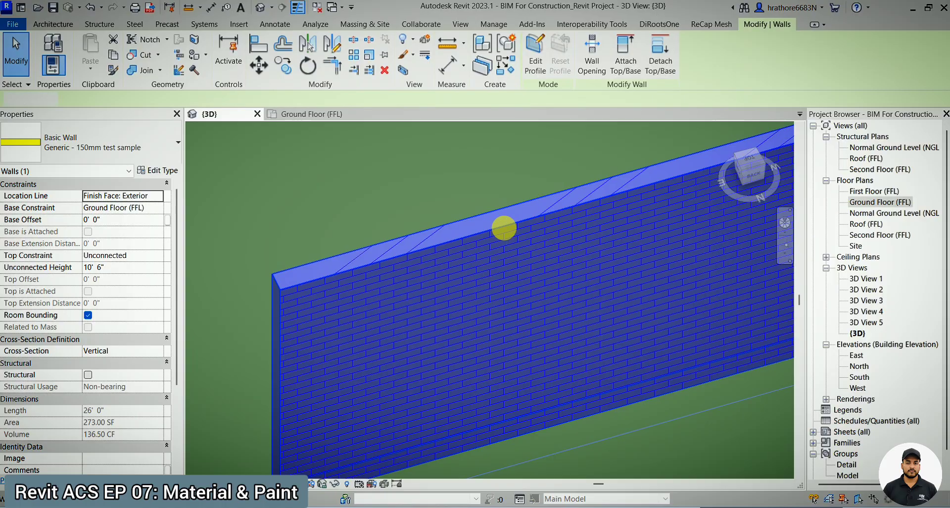
key(Escape)
scroll(441, 242, down, 5)
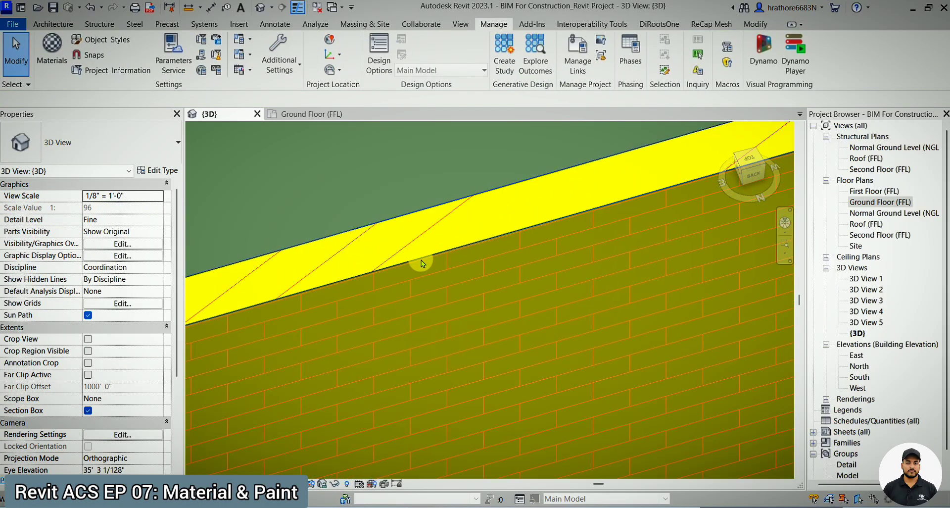
From the Back view, raise the section box's upper boundary above the test wall, and return to an angled 3D view with nothing selected.
scroll(428, 258, down, 4)
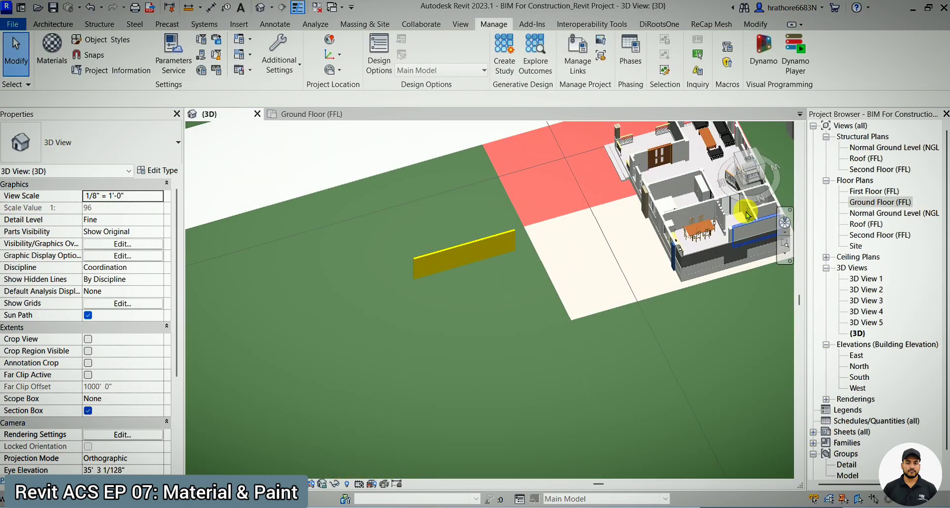
click(761, 182)
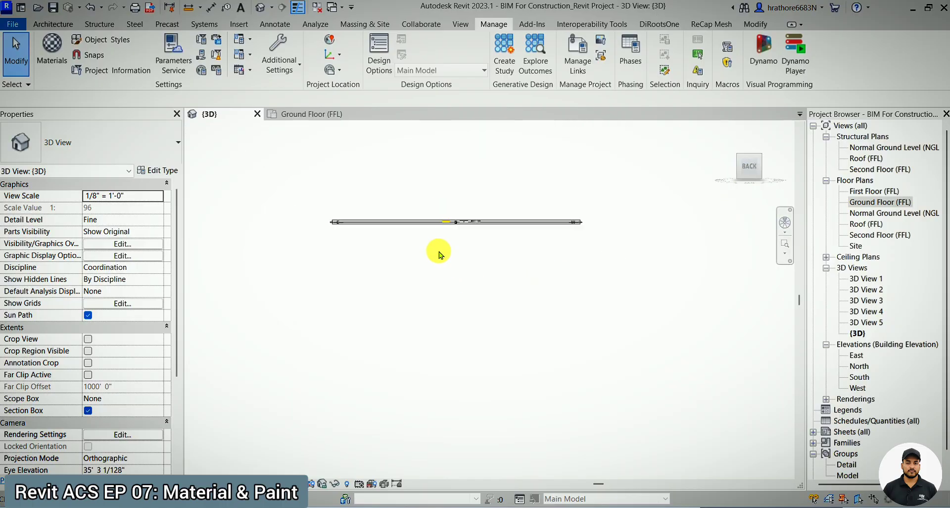
scroll(473, 300, up, 3)
scroll(462, 316, up, 2)
click(462, 315)
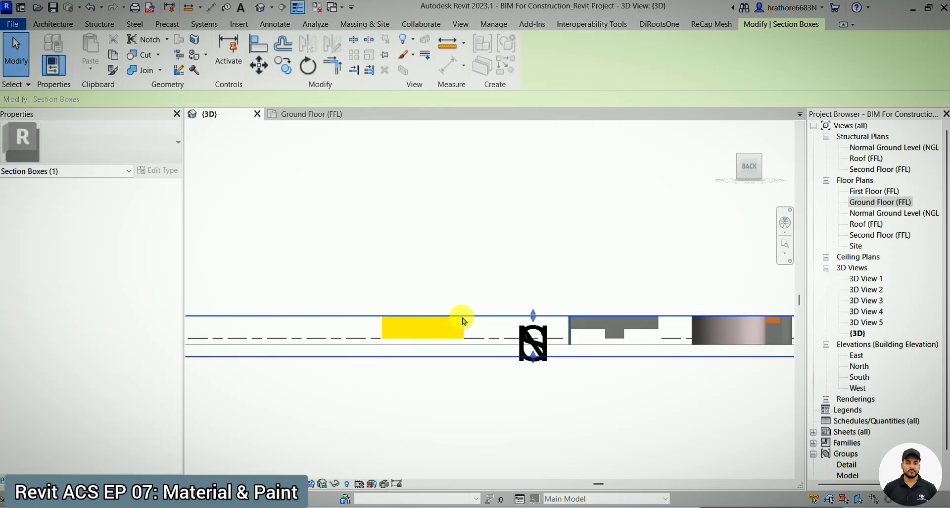
drag(533, 312, 536, 280)
scroll(365, 356, up, 3)
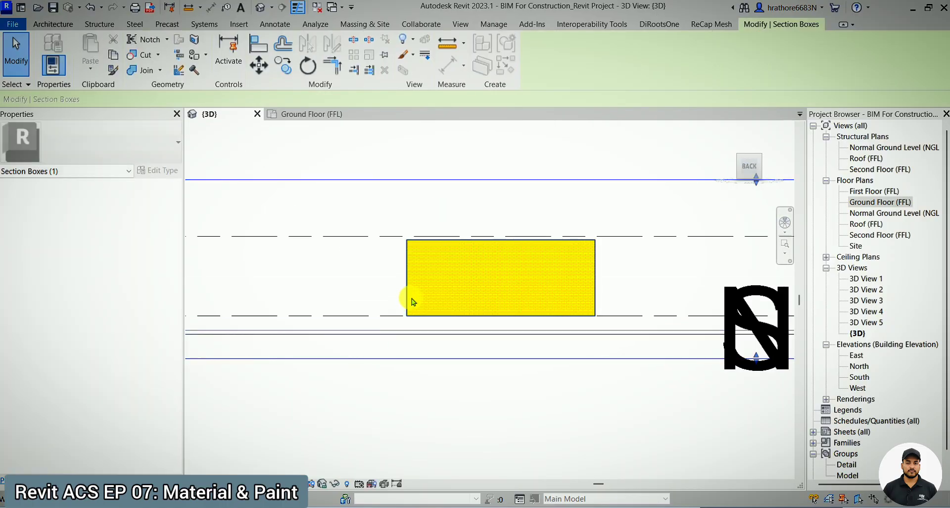
click(460, 255)
shift+middle_drag(460, 254, 459, 327)
key(Escape)
scroll(333, 346, down, 3)
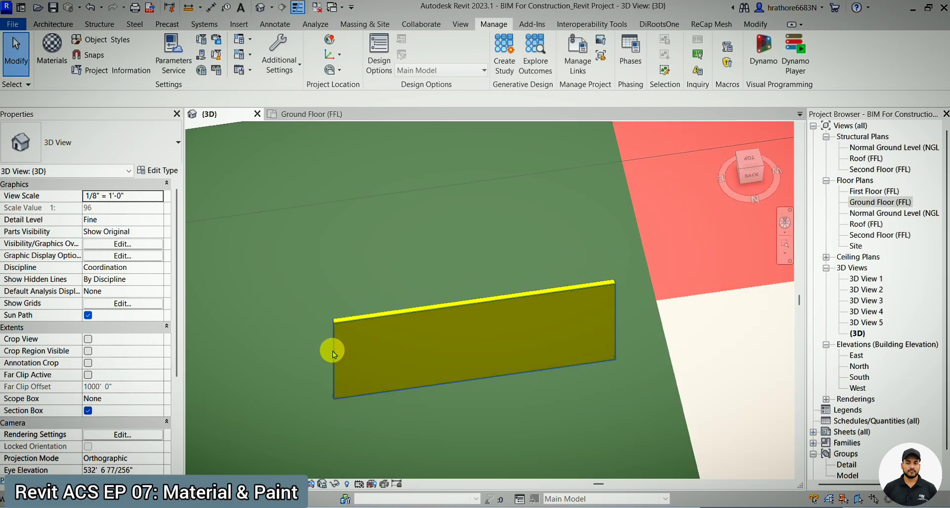
Review the Graphics and Appearance settings of the test wall's structure material and leave all dialogs without changes.
click(427, 353)
scroll(426, 349, up, 2)
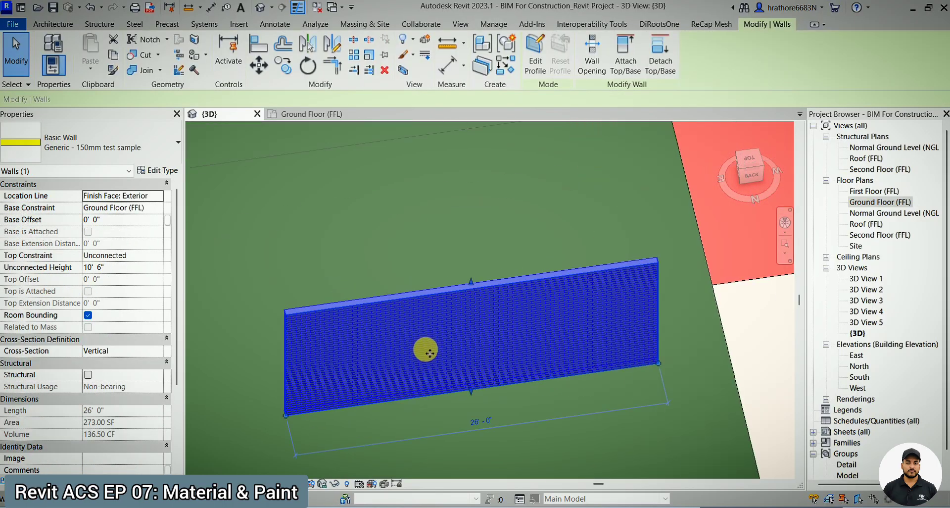
click(161, 173)
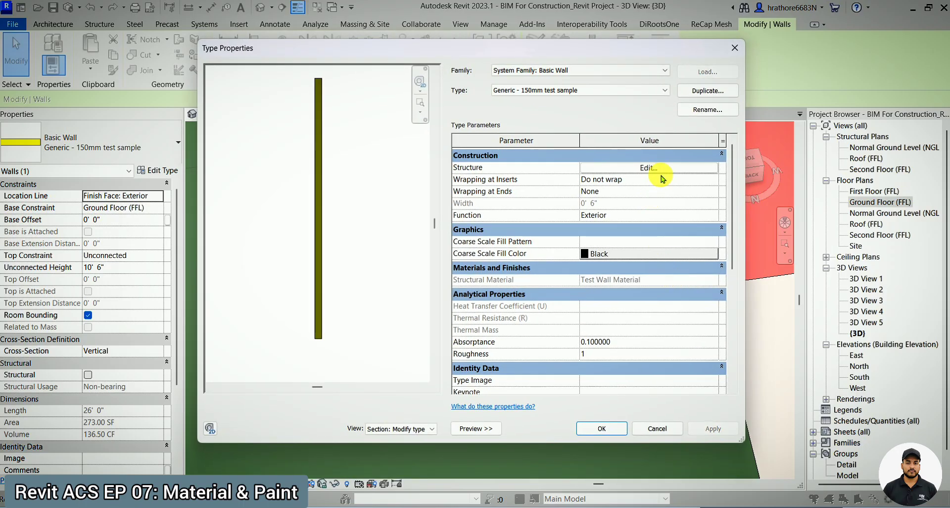
click(664, 168)
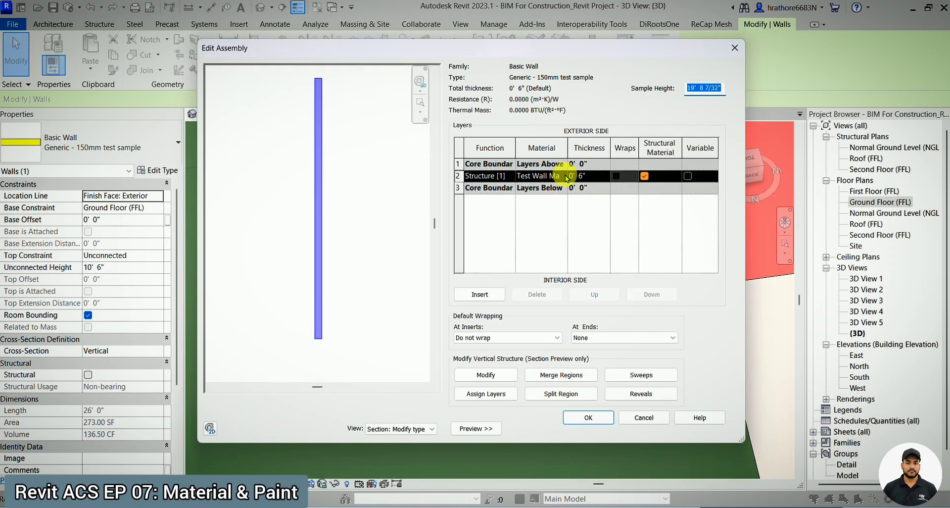
click(566, 177)
click(565, 176)
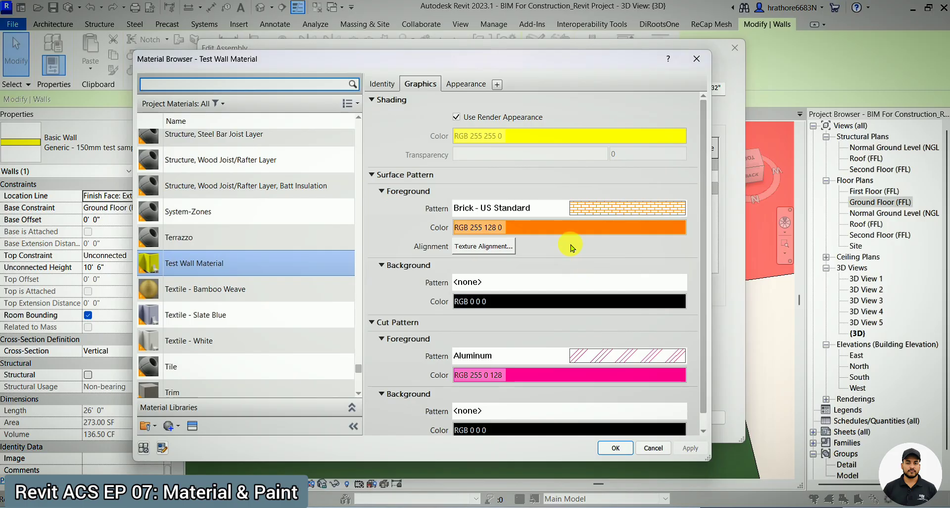
click(461, 88)
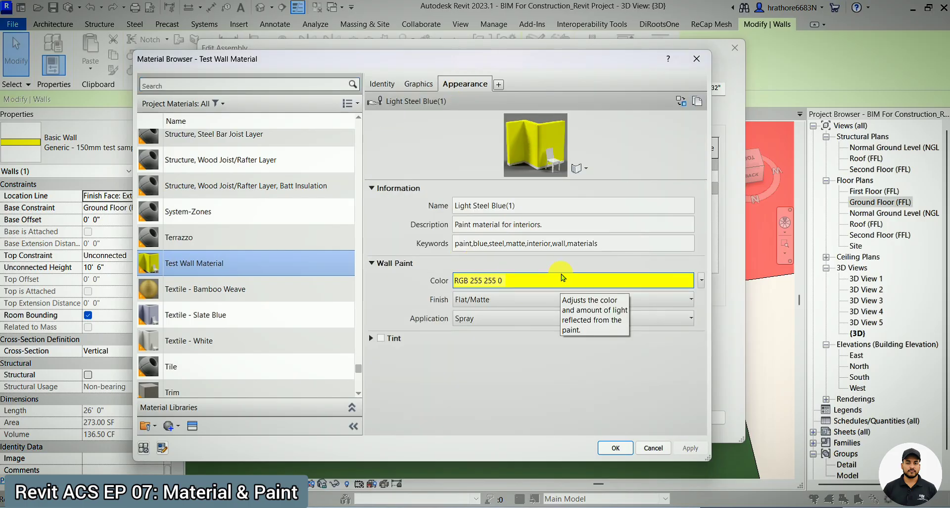
click(694, 68)
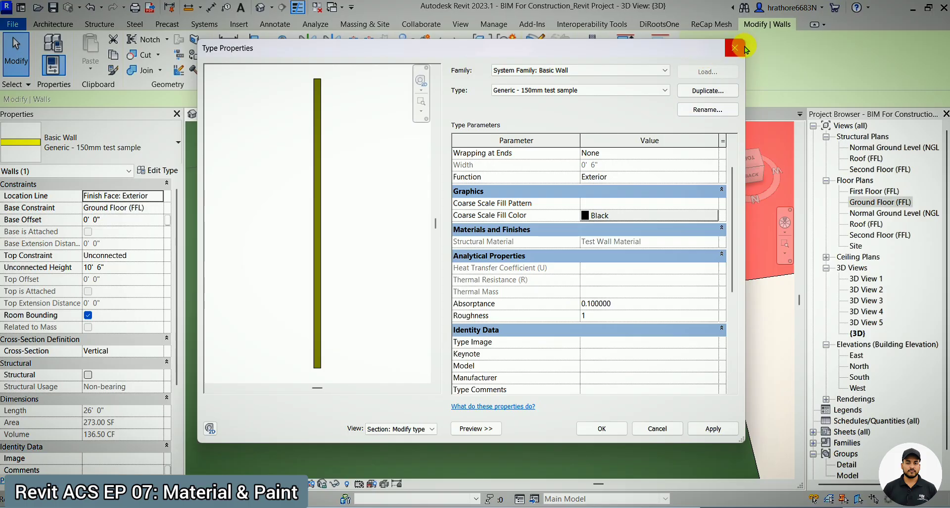
click(738, 47)
Set Test Wall Material's wall paint appearance colour to green, RGB 0 255 0, in the project materials and deselect the wall.
click(494, 23)
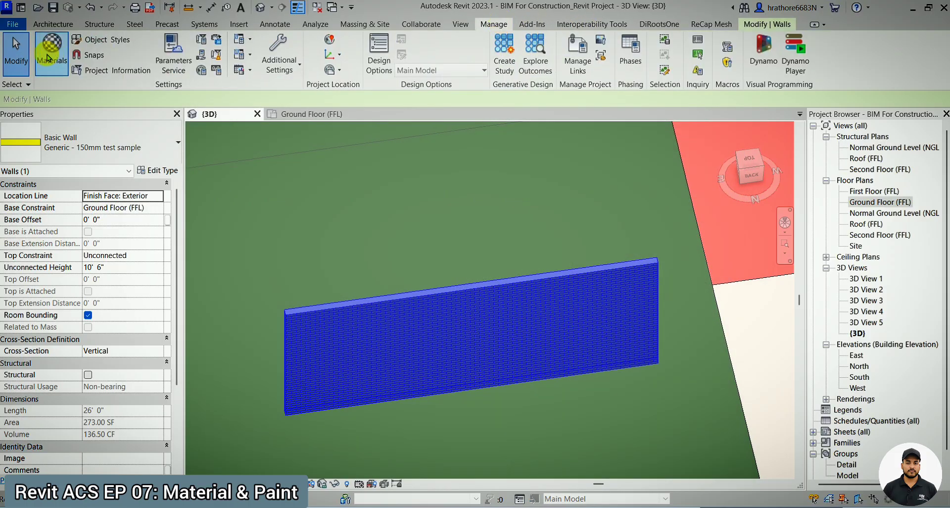
click(52, 52)
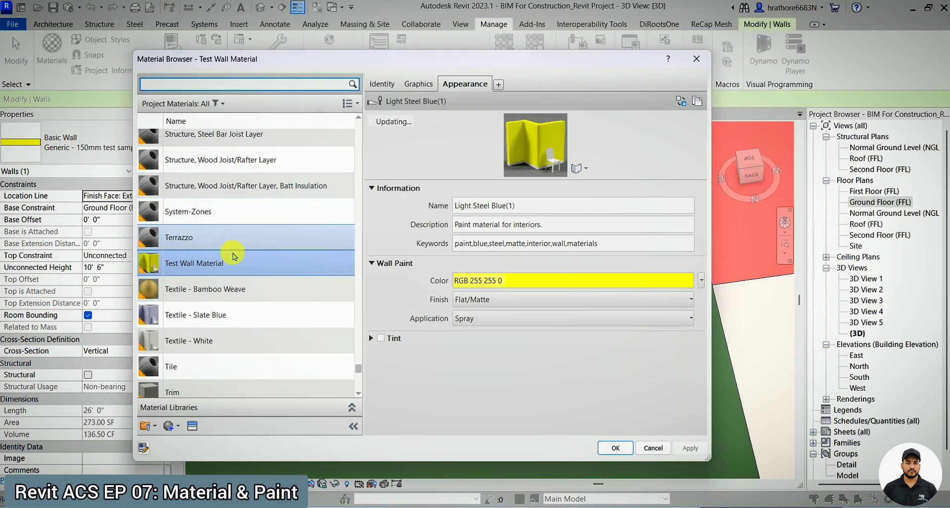
click(506, 280)
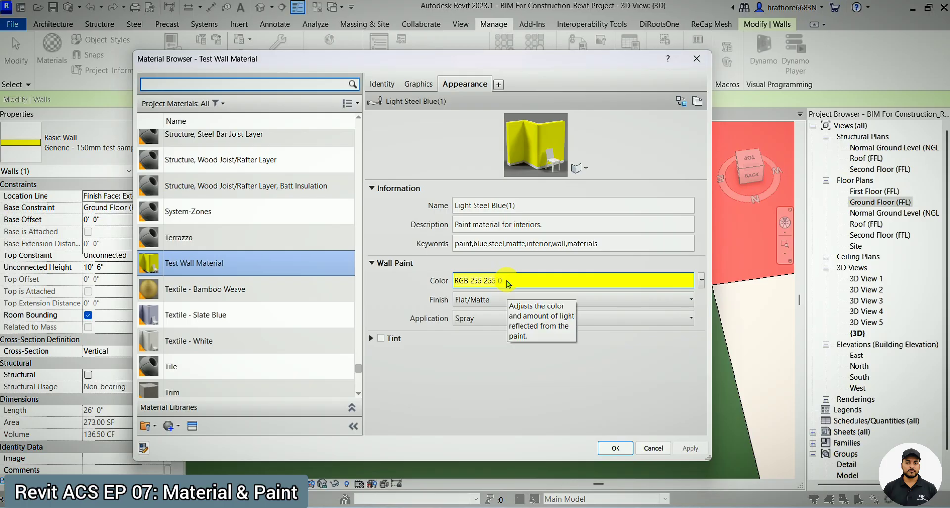
click(506, 281)
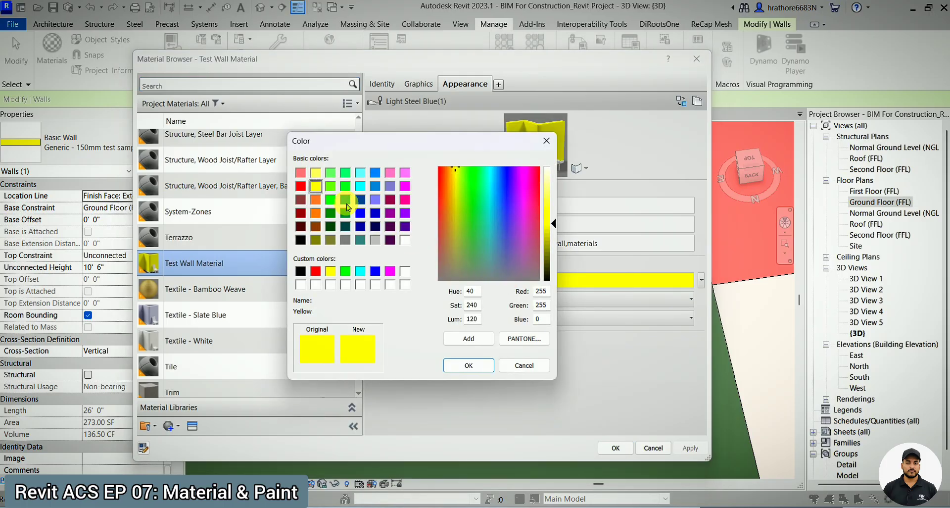
click(331, 199)
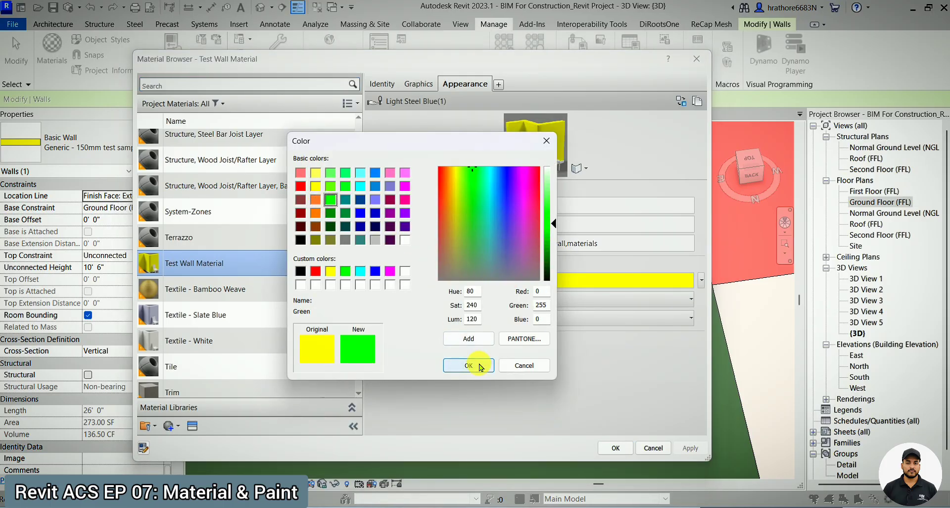
click(475, 366)
click(616, 448)
click(613, 393)
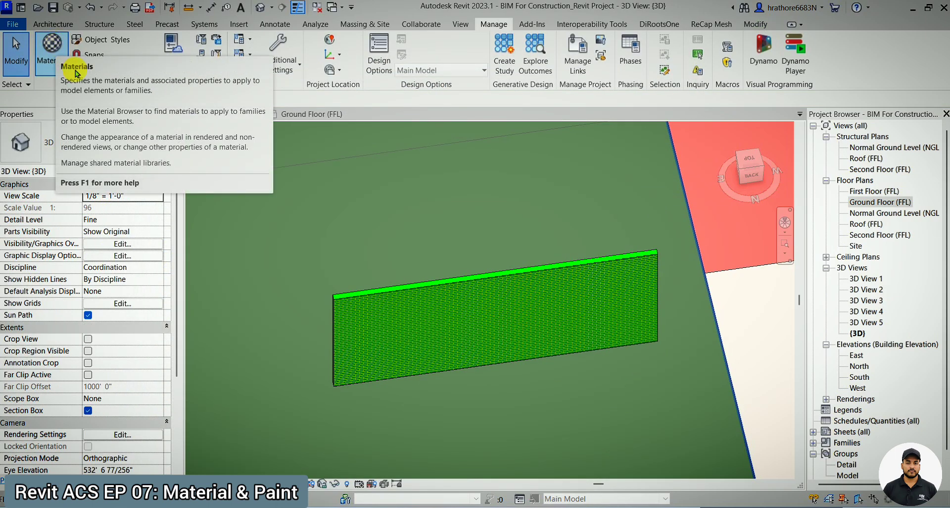
With the test wall selected, dismiss the save reminder and review Test Wall Material's wall paint colour and Graphics settings in the project materials.
click(515, 352)
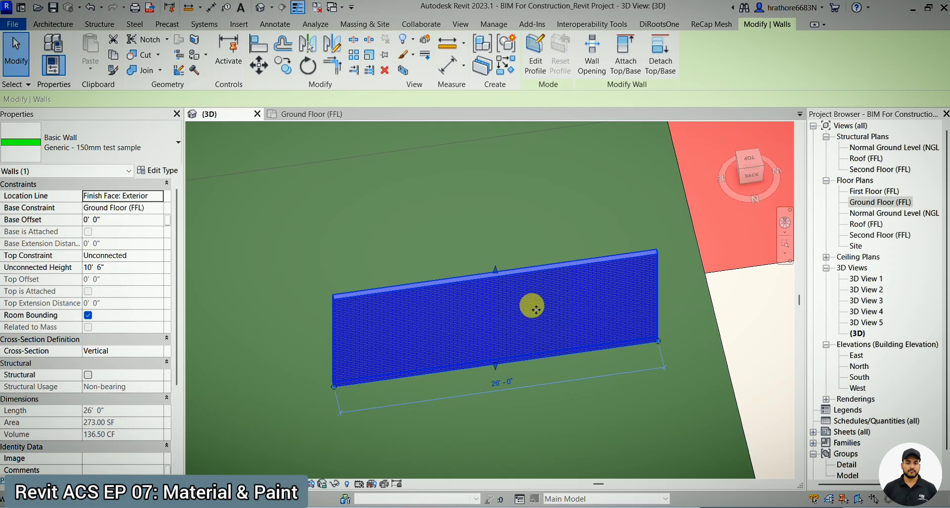
scroll(517, 319, down, 2)
key(Escape)
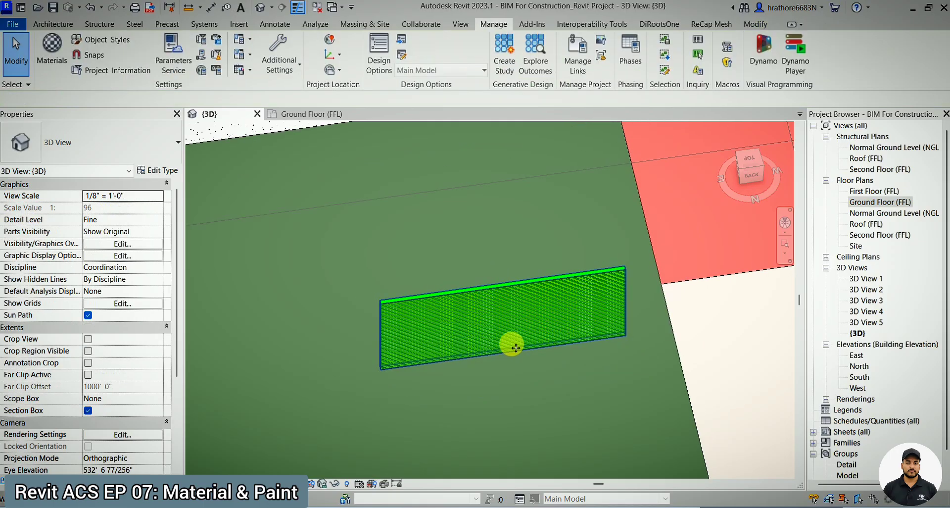
click(515, 338)
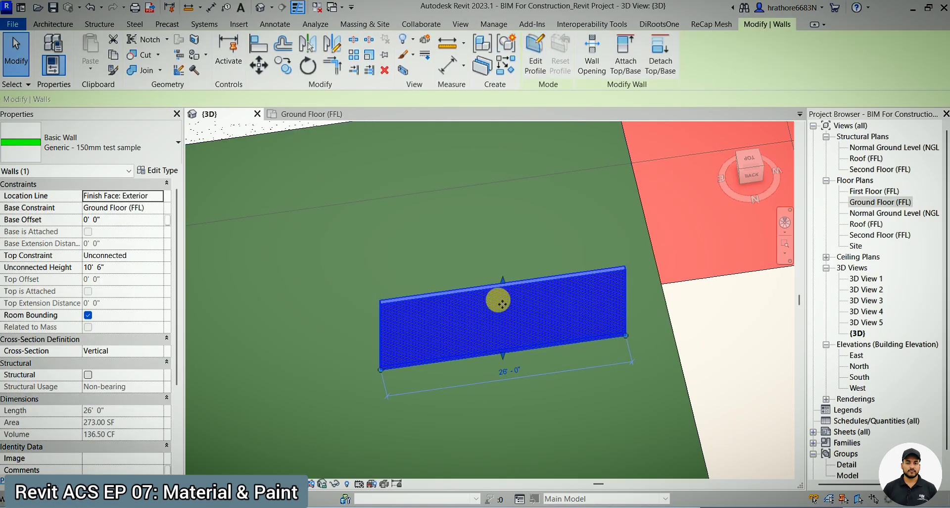
click(495, 25)
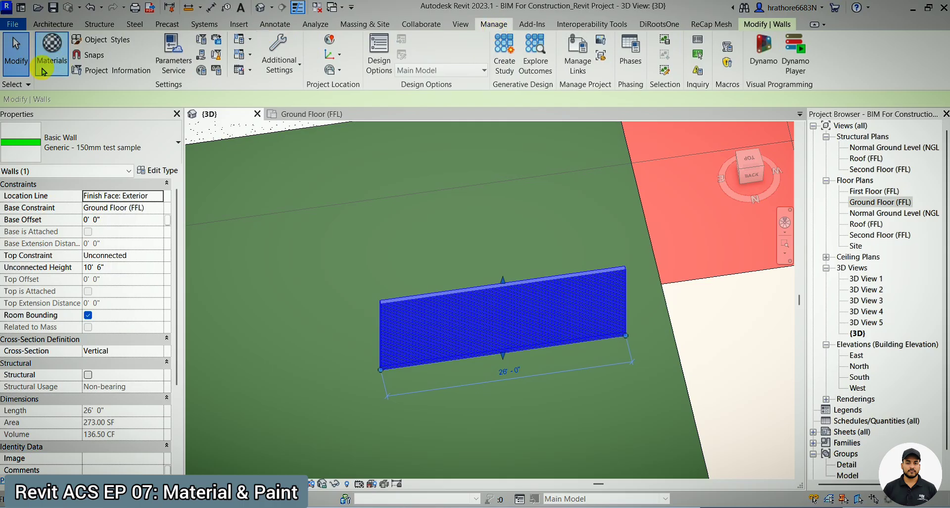
click(49, 57)
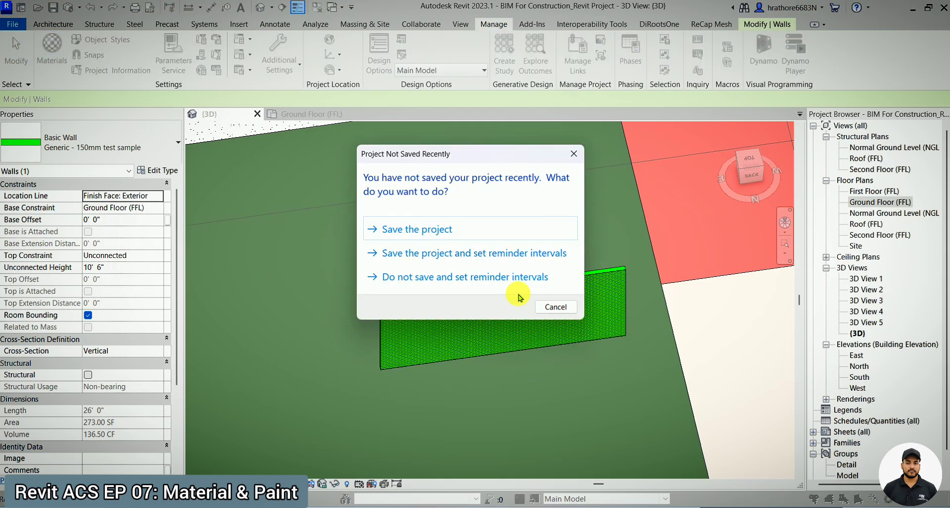
key(Escape)
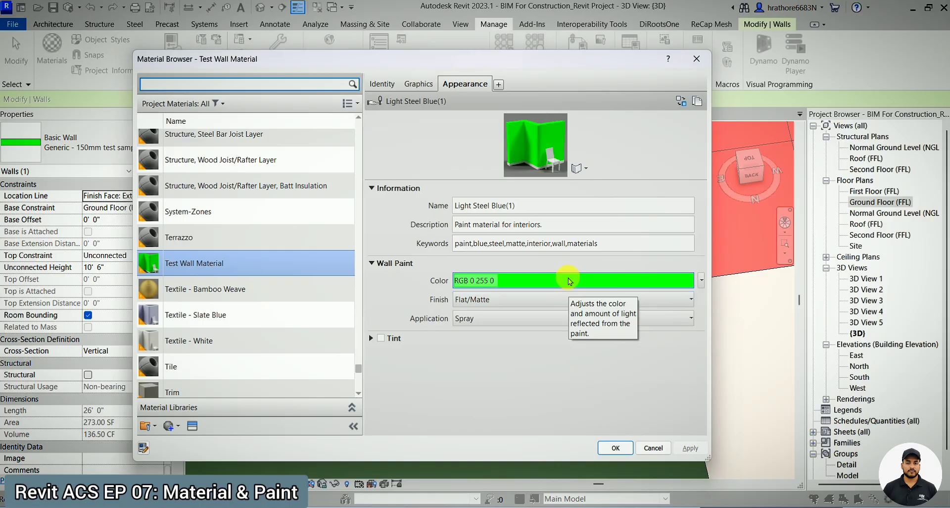
click(570, 280)
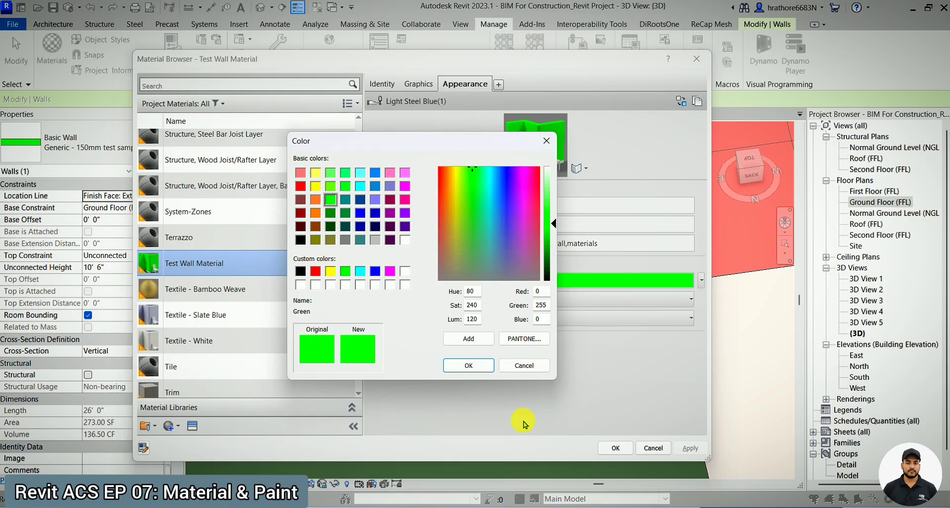
click(533, 363)
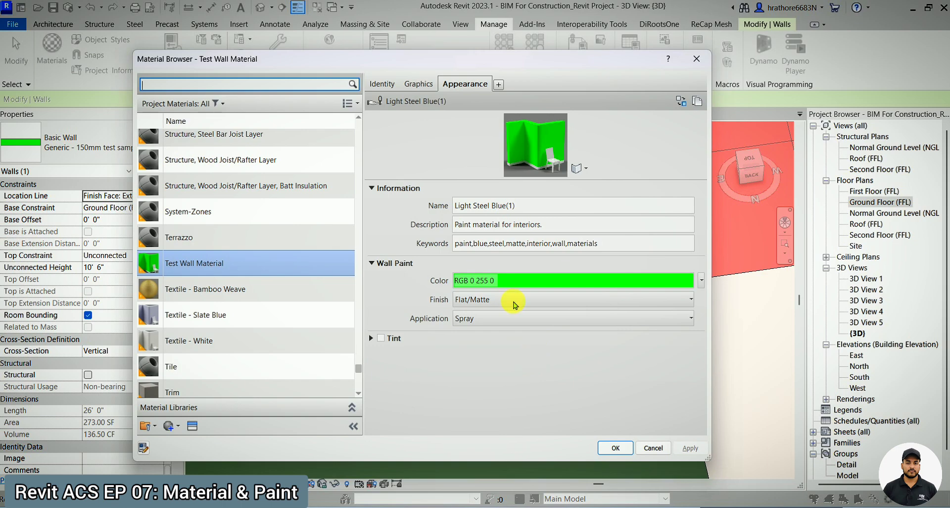
click(418, 84)
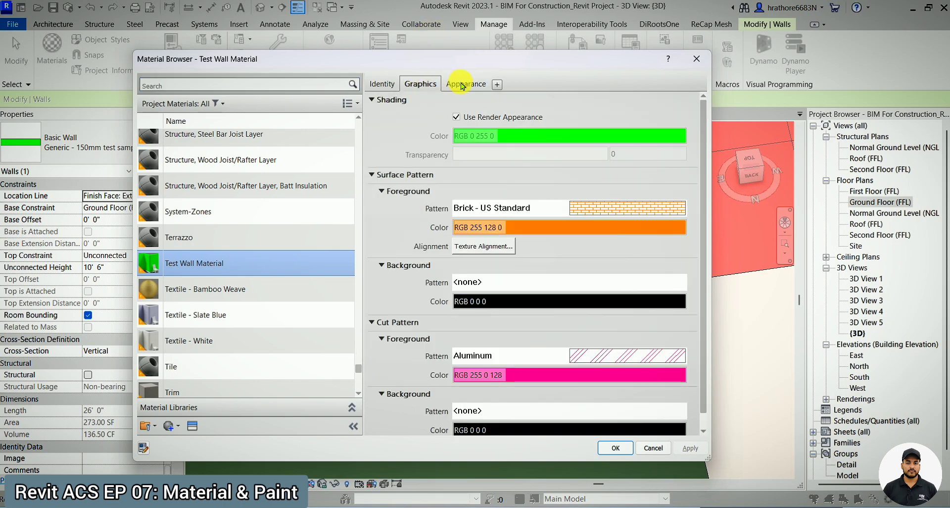
click(461, 85)
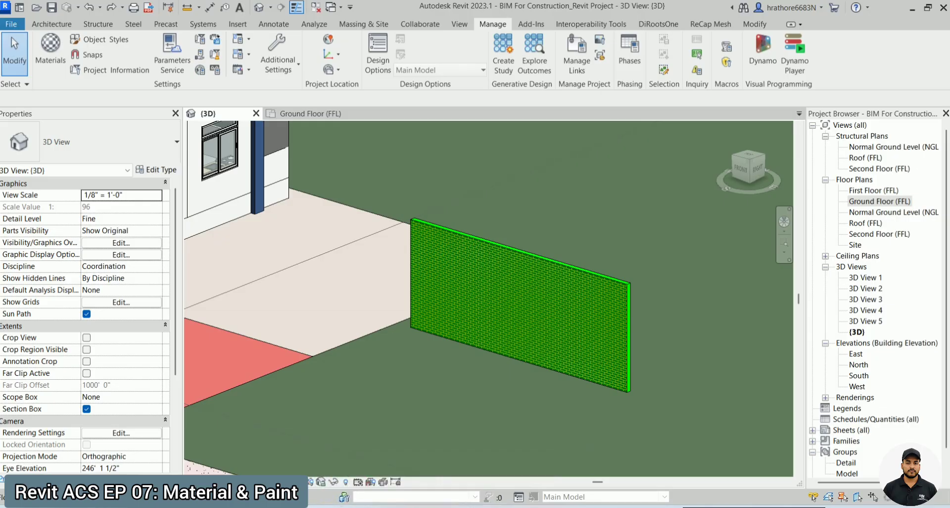
Search the materials for "default wall" from the test wall's structure layer, leave the dialogs, and deselect the wall.
click(492, 274)
click(491, 273)
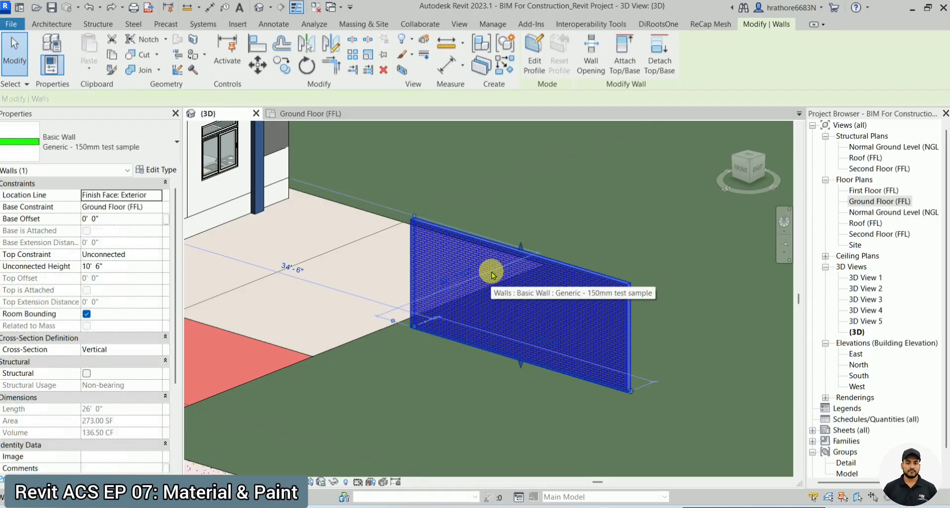
click(171, 170)
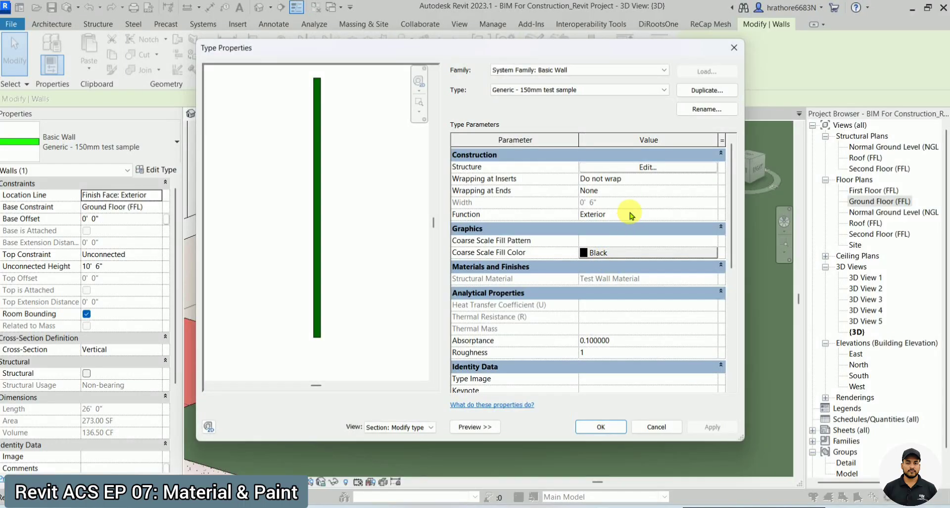
click(640, 171)
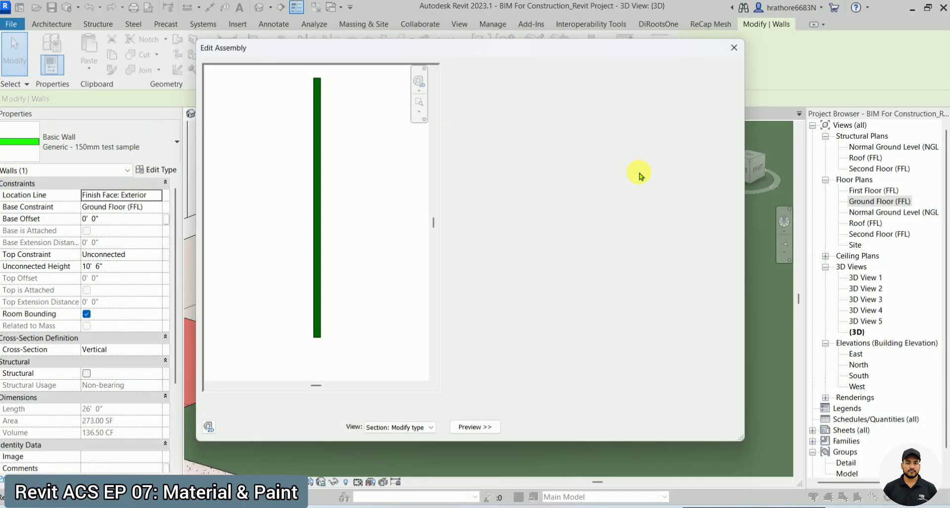
click(570, 175)
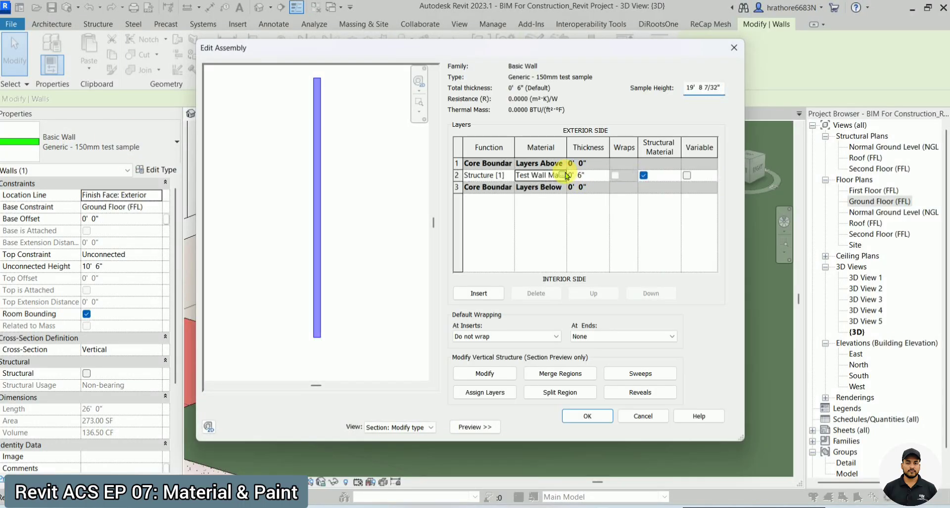
click(570, 175)
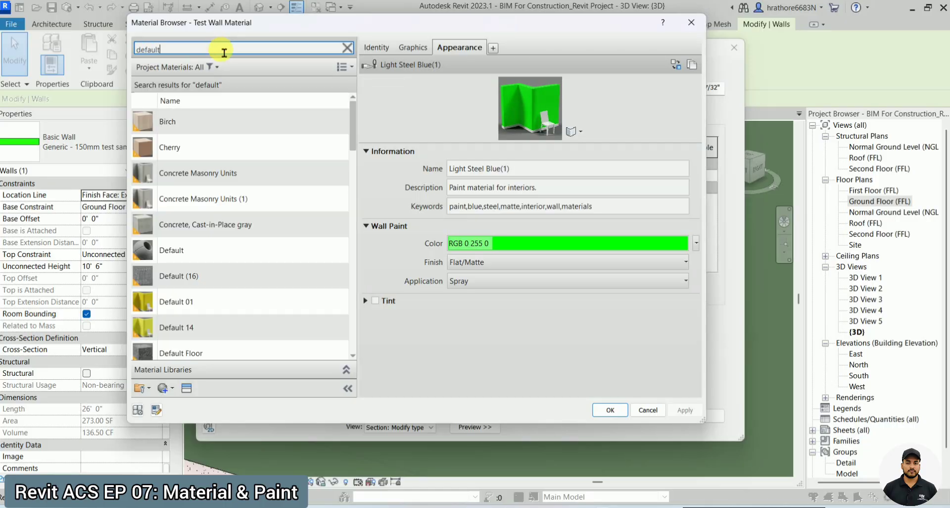
scroll(235, 184, down, 5)
scroll(247, 203, down, 3)
scroll(261, 219, up, 10)
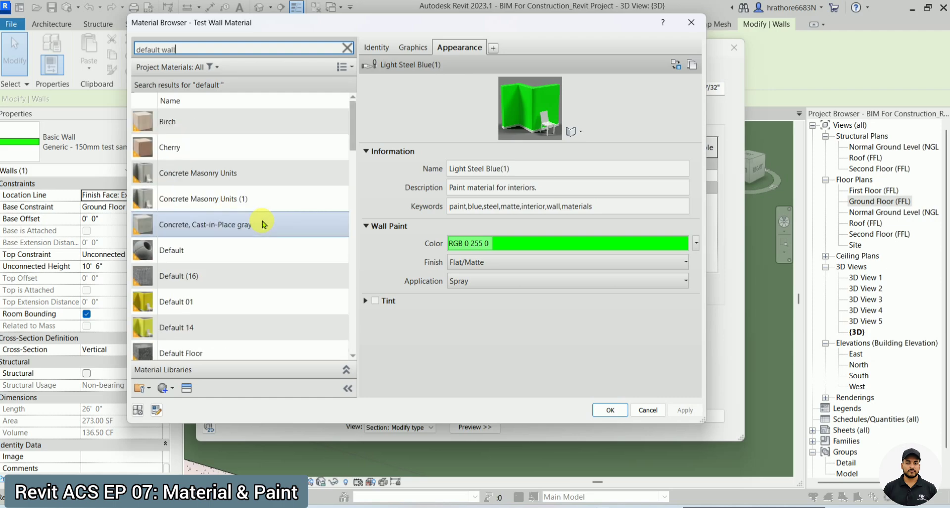
click(262, 224)
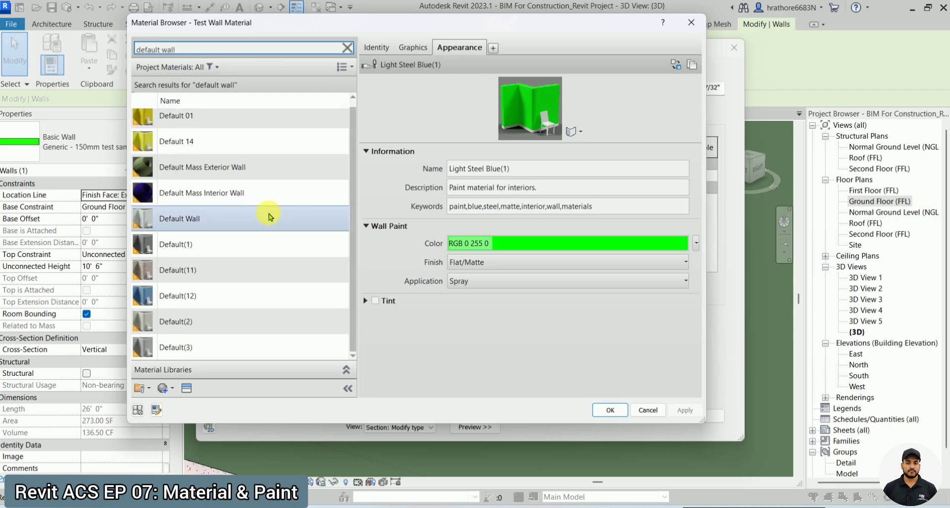
click(275, 200)
scroll(274, 200, down, 1)
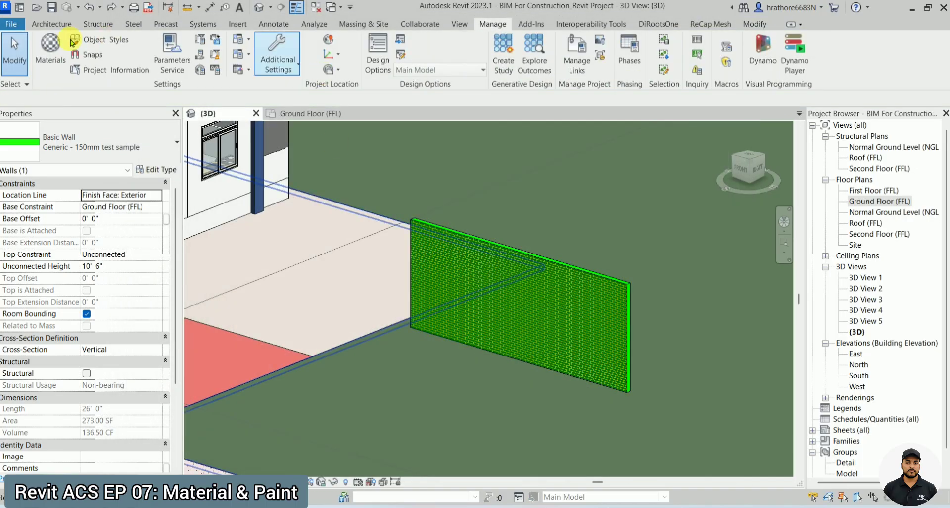
key(Escape)
Open the project materials and create a new material.
click(50, 47)
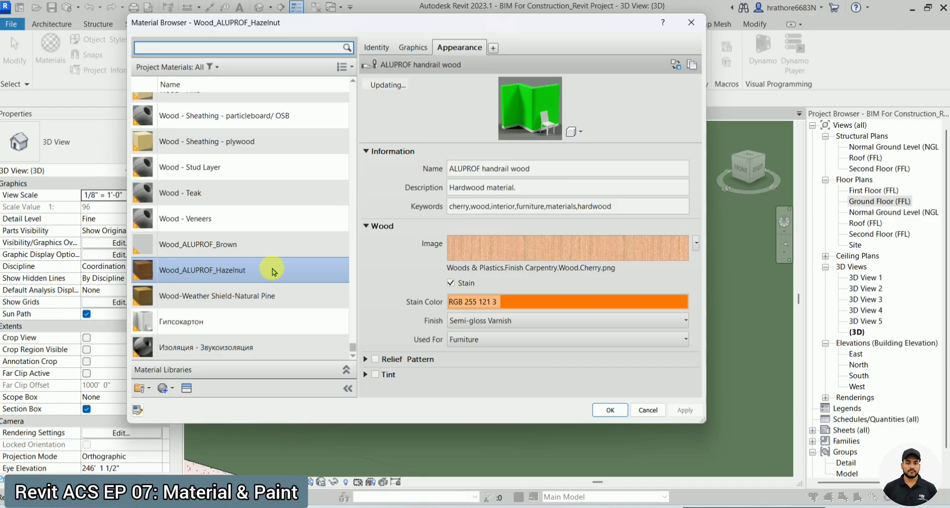
scroll(272, 269, up, 5)
scroll(274, 271, down, 2)
scroll(250, 295, up, 3)
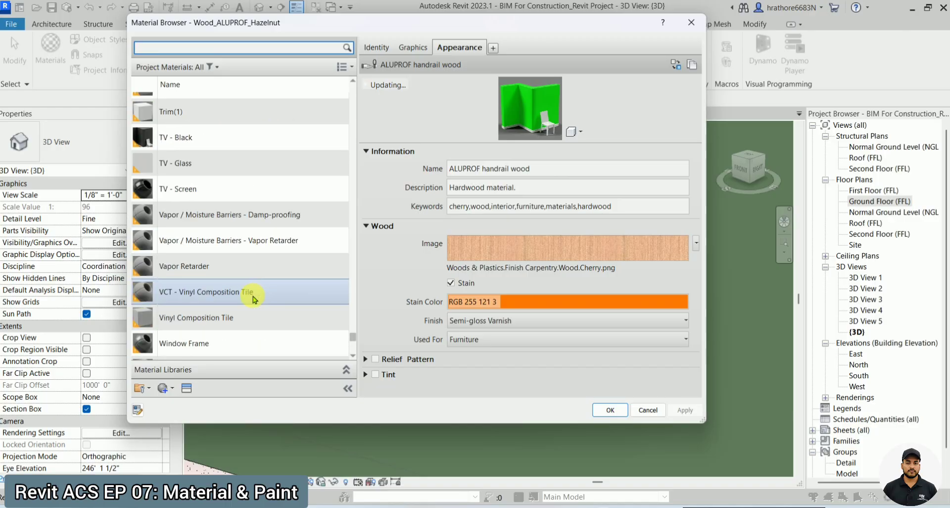
scroll(250, 295, down, 1)
click(167, 388)
click(197, 404)
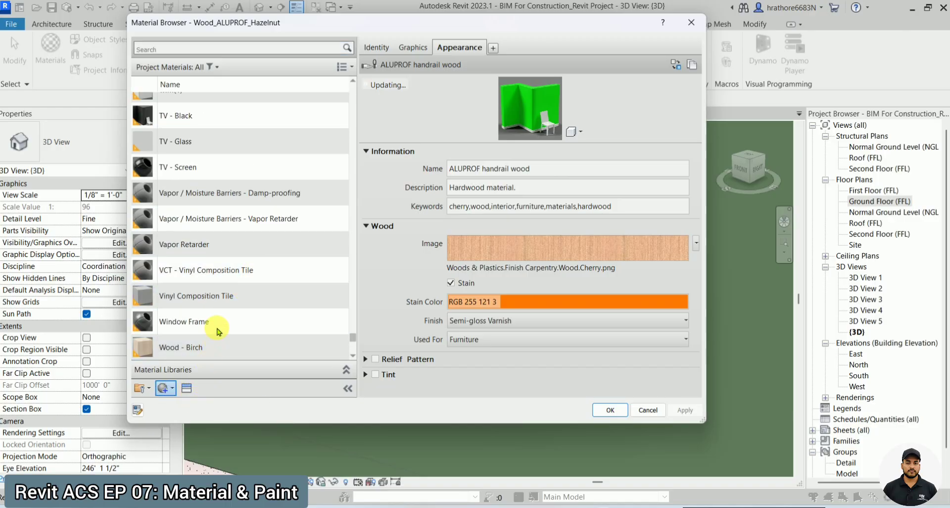
click(266, 202)
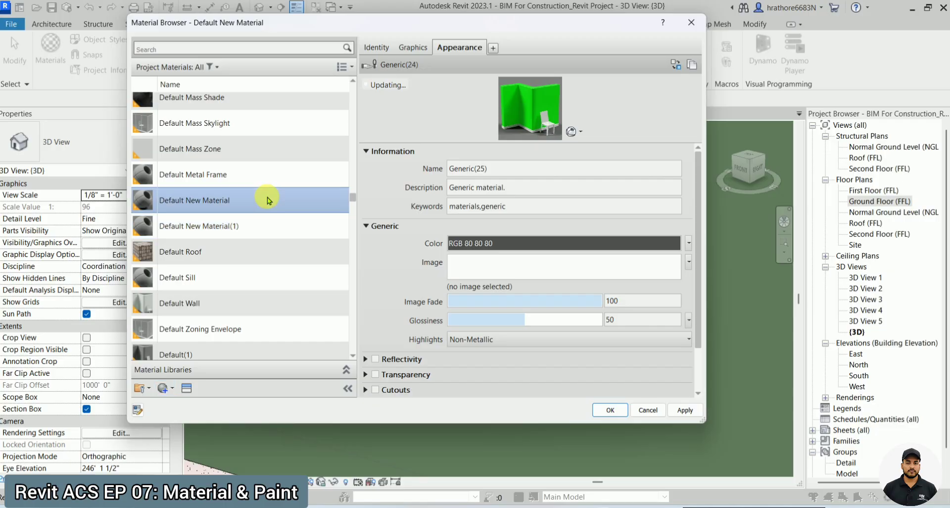
Rename the new material as Test Sample and accept the project materials.
right_click(243, 203)
click(275, 250)
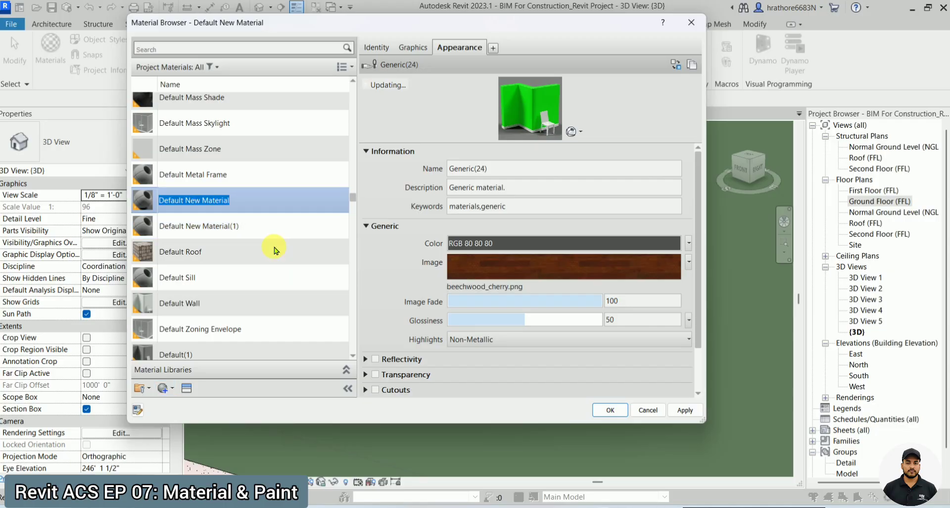
key(Caps_Lock)
text(T)
key(Caps_Lock)
text(es)
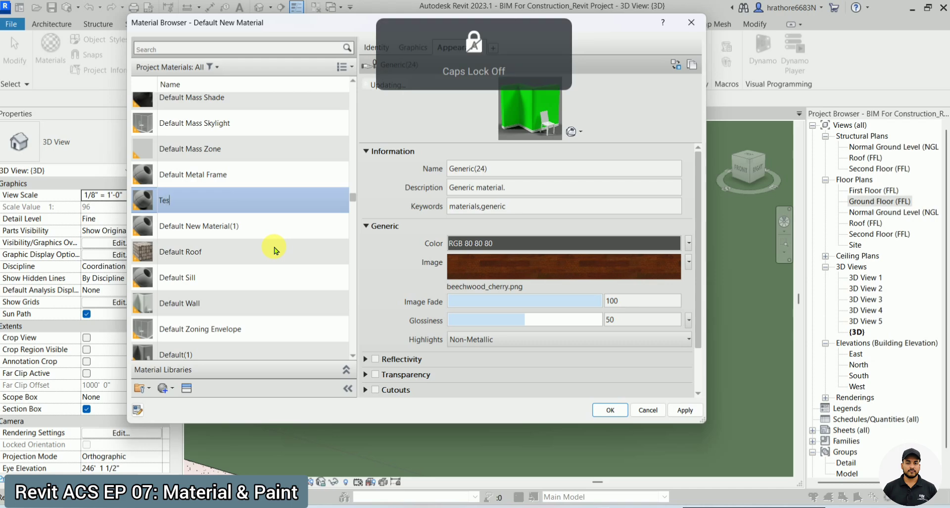
text(t Sample)
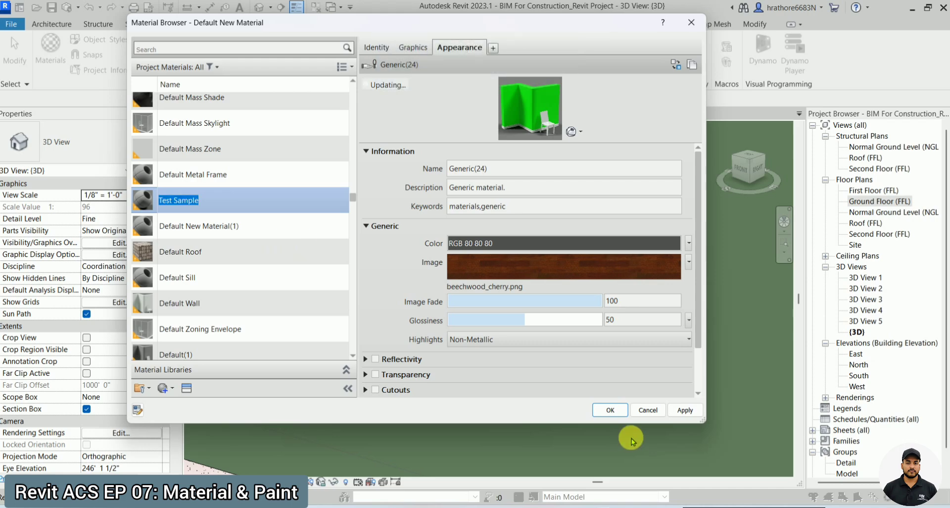
click(609, 408)
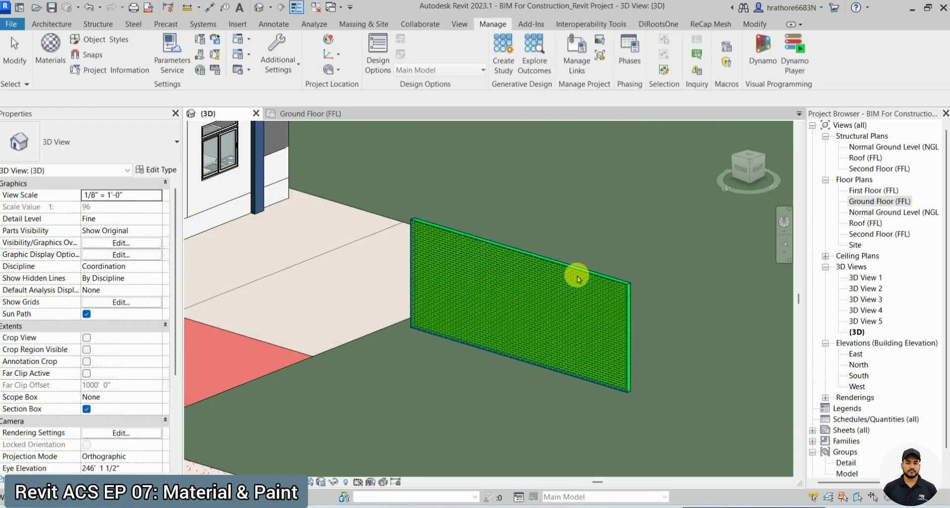
In the test wall's type structure, search the materials for "Test Sample" and choose it for the structure layer.
click(577, 277)
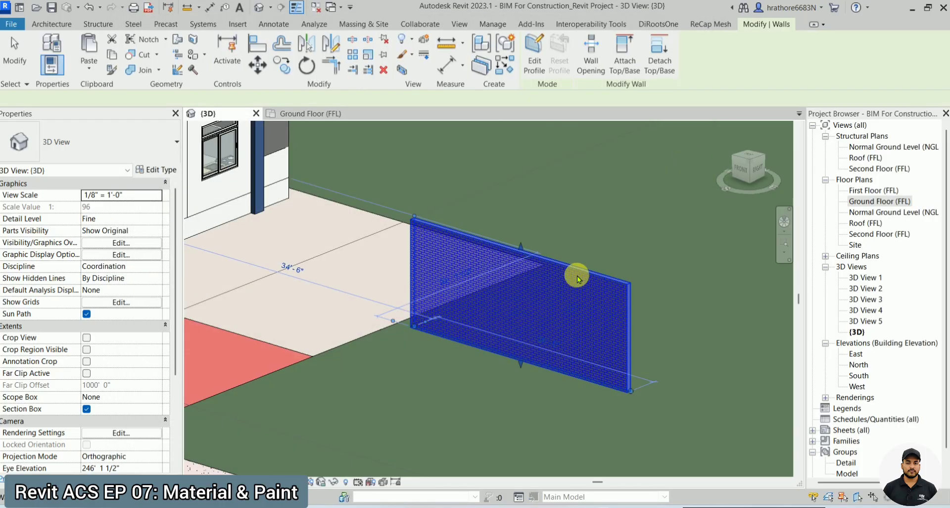
click(157, 173)
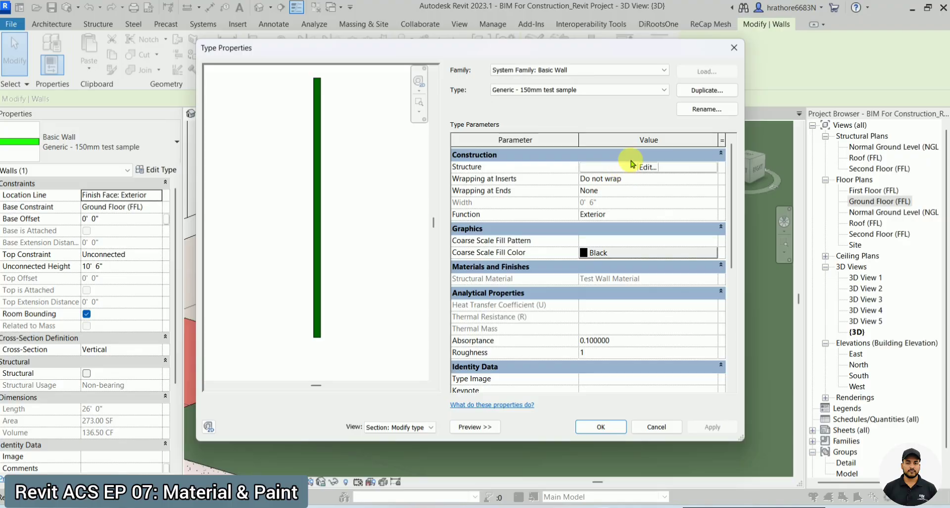
click(628, 167)
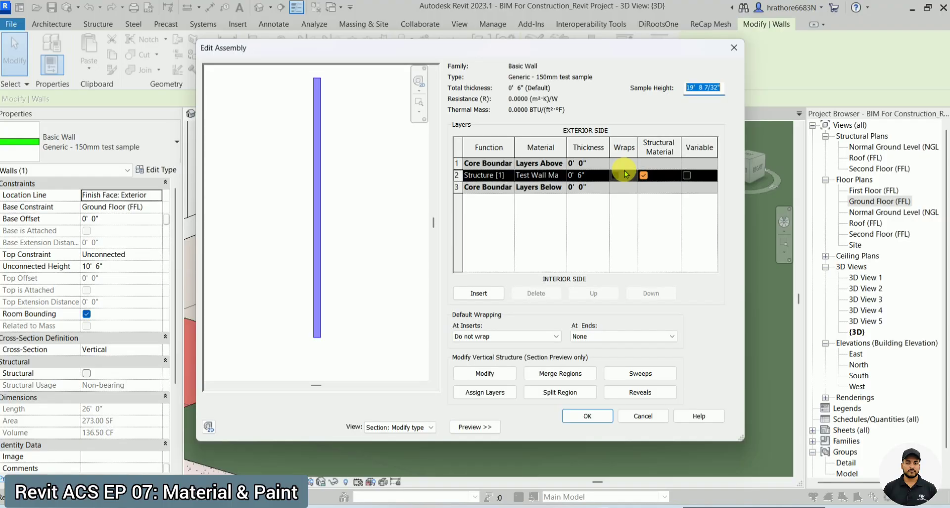
click(563, 177)
click(564, 176)
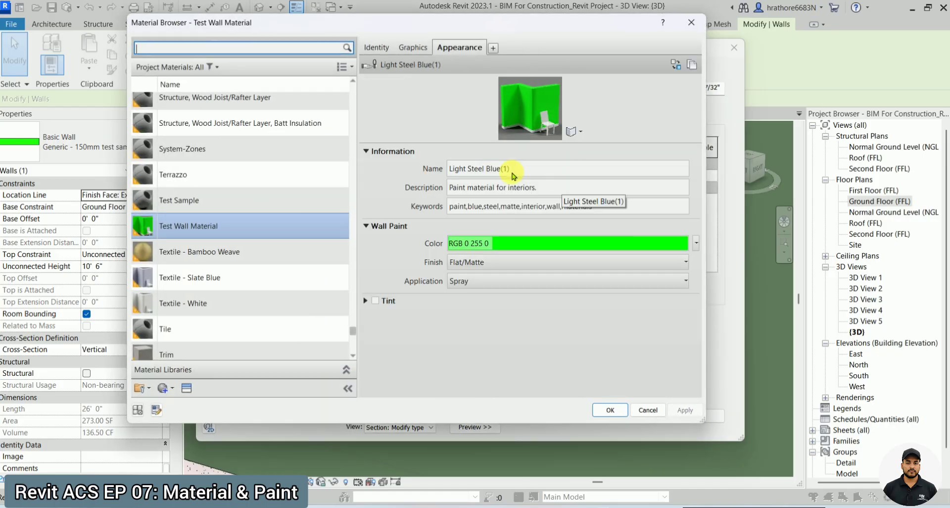
click(255, 56)
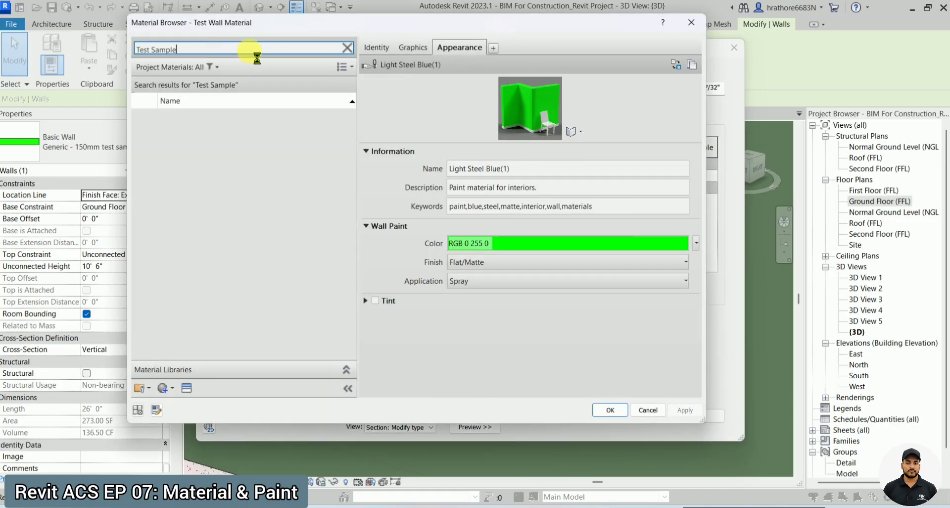
click(240, 121)
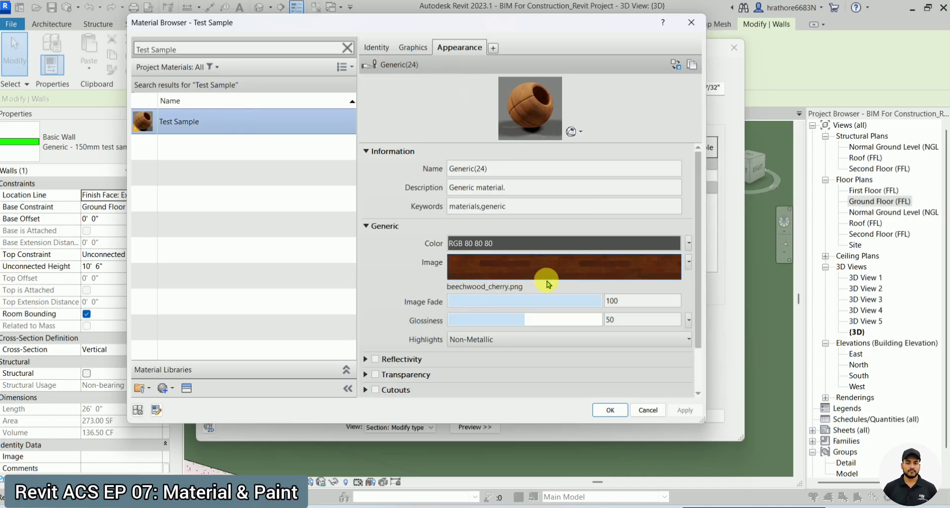
Review Test Sample's Graphics settings, then accept the material, the assembly and the wall type properties.
click(415, 48)
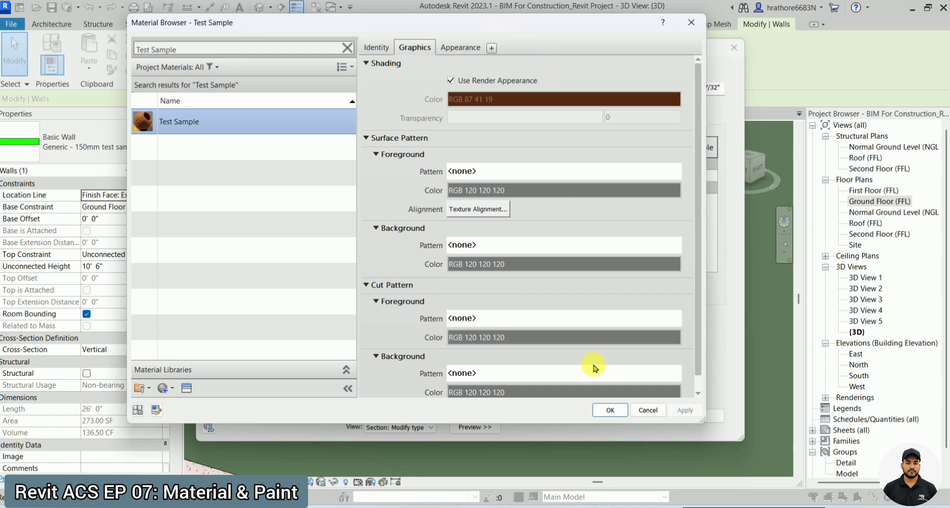
click(608, 409)
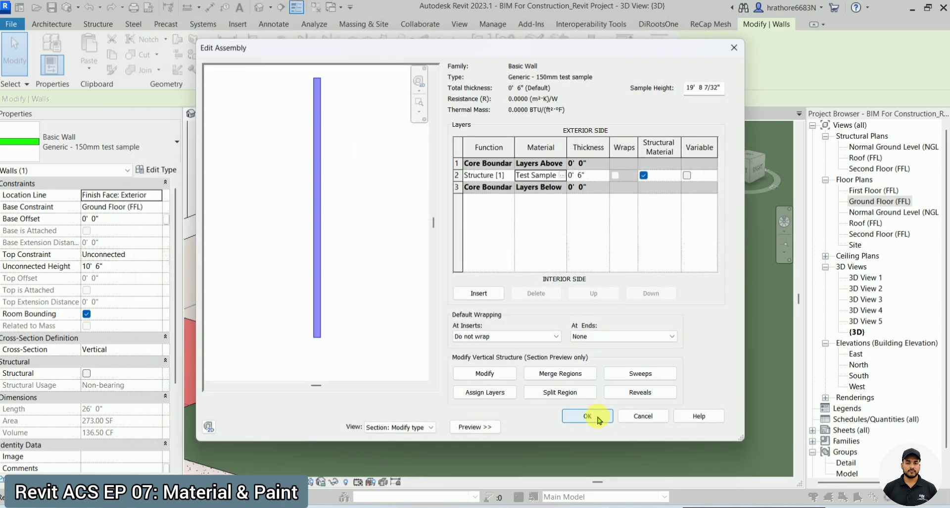
click(588, 415)
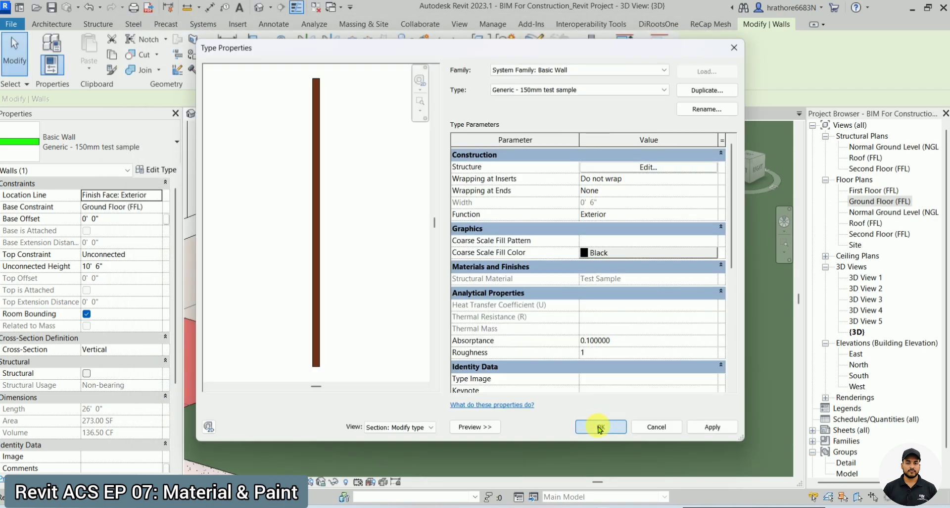
click(600, 422)
click(599, 427)
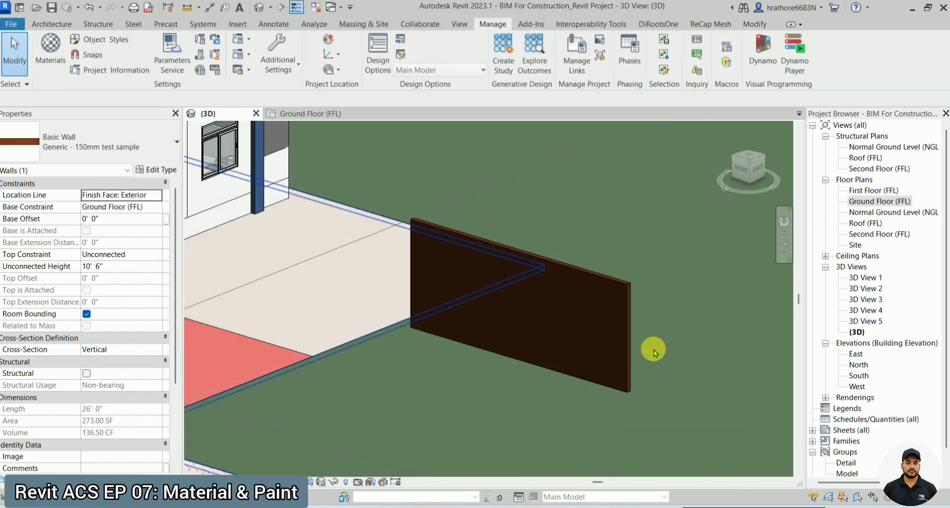
Deselect the wall and compare the Shaded and Realistic visual styles in the 3D view, ending with Realistic.
click(622, 333)
shift+middle_drag(658, 336, 265, 470)
key(Escape)
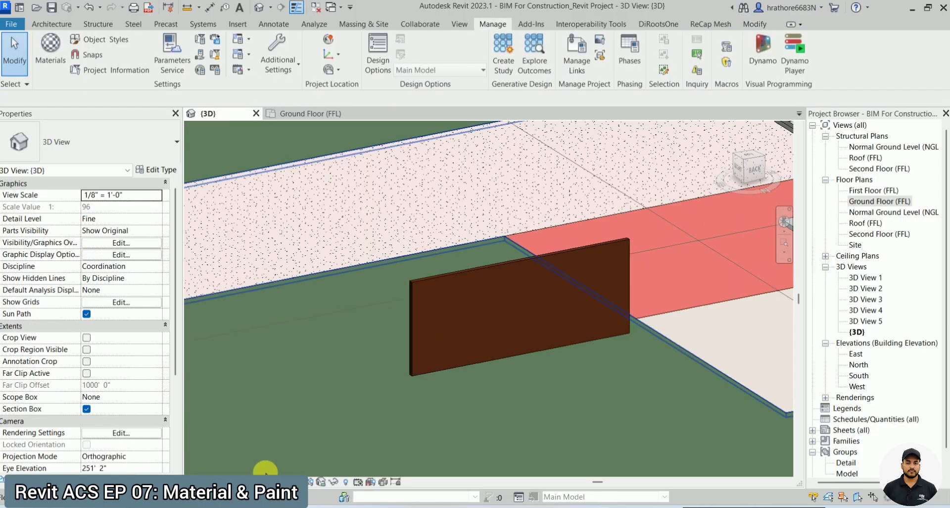
click(251, 472)
click(264, 466)
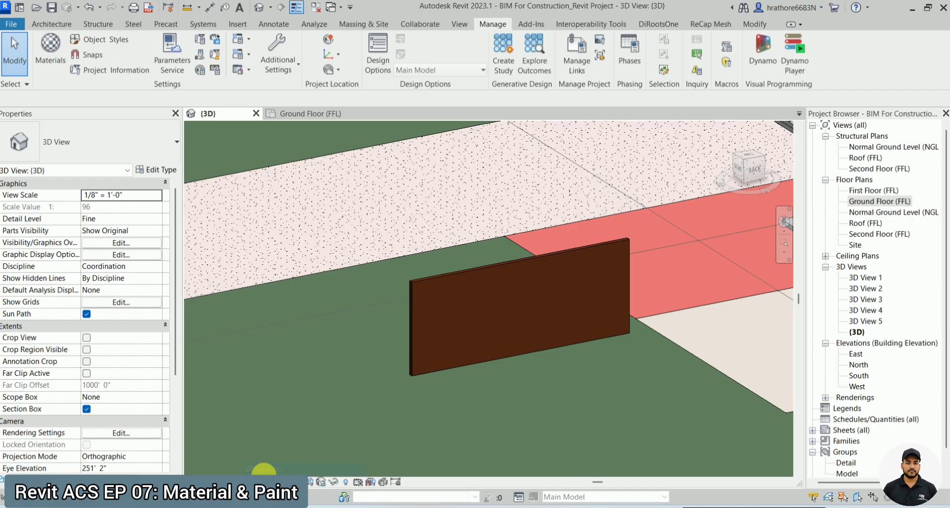
click(246, 474)
click(255, 443)
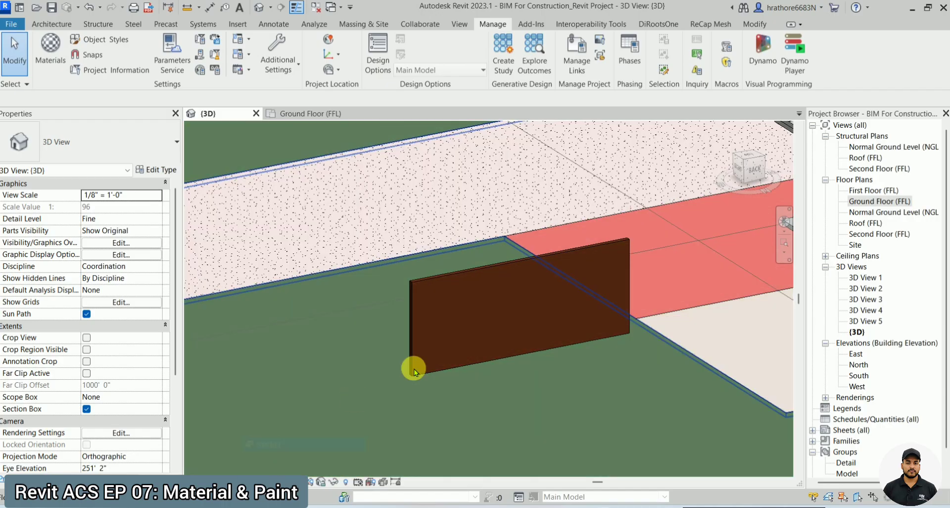
click(250, 473)
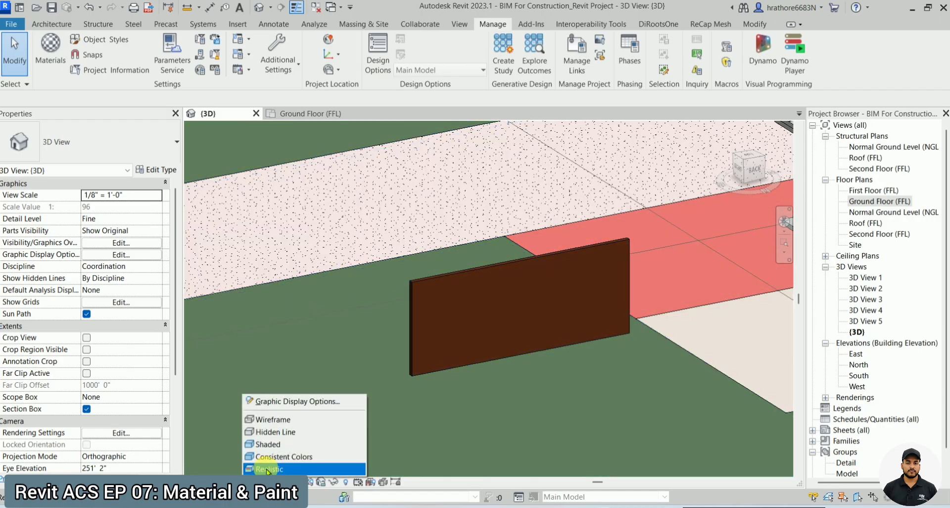
scroll(569, 310, up, 2)
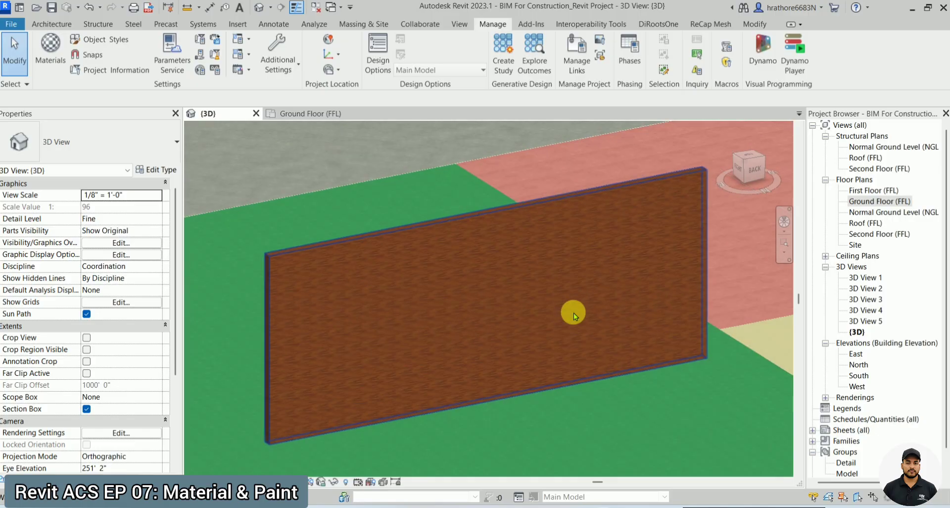
From the test wall's structure layer, examine the position and scale settings of Test Sample's beechwood_cherry.png appearance texture.
click(522, 311)
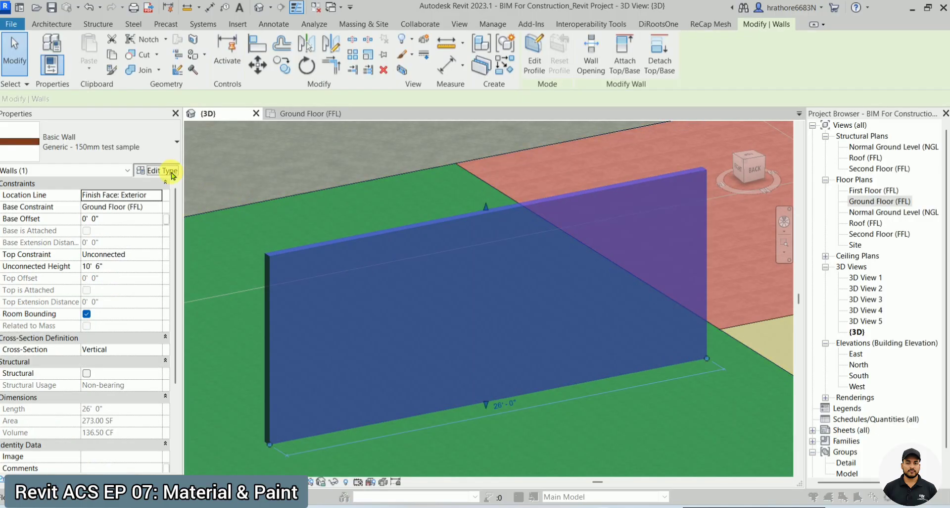
click(169, 170)
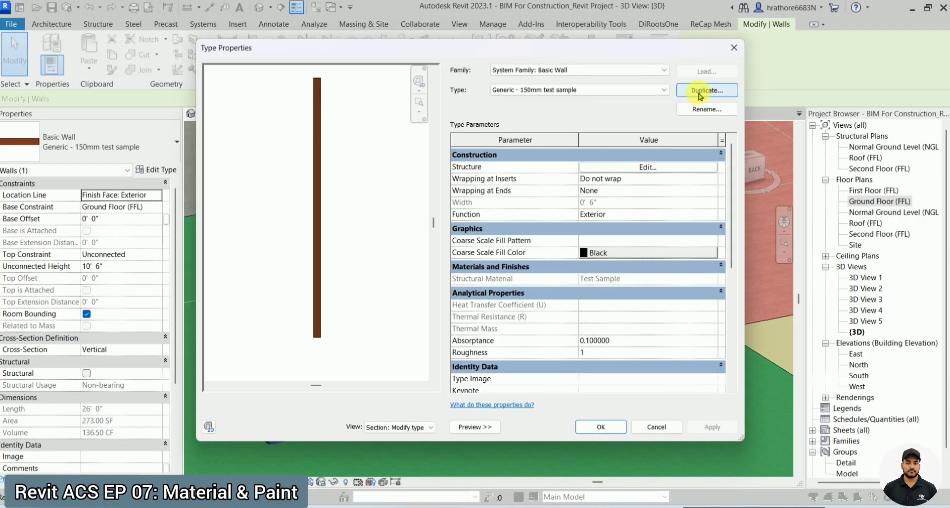
click(660, 167)
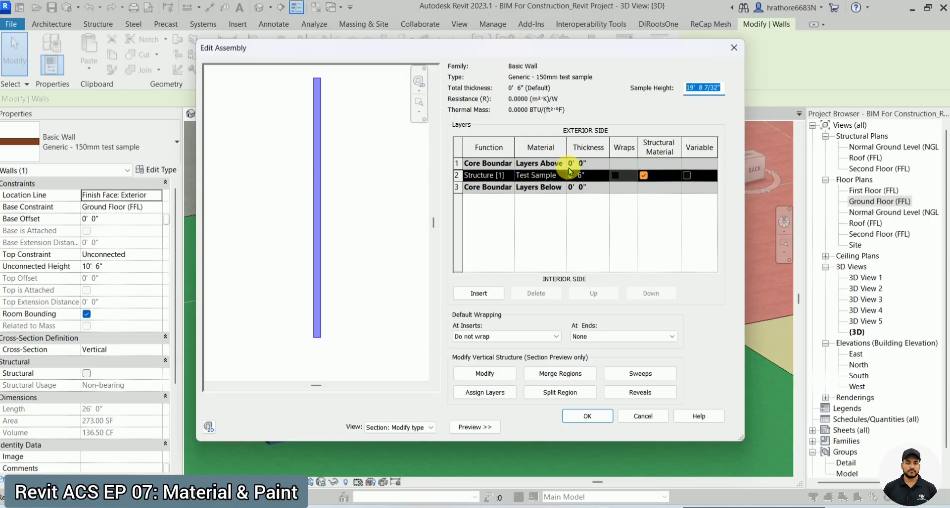
click(559, 174)
click(562, 175)
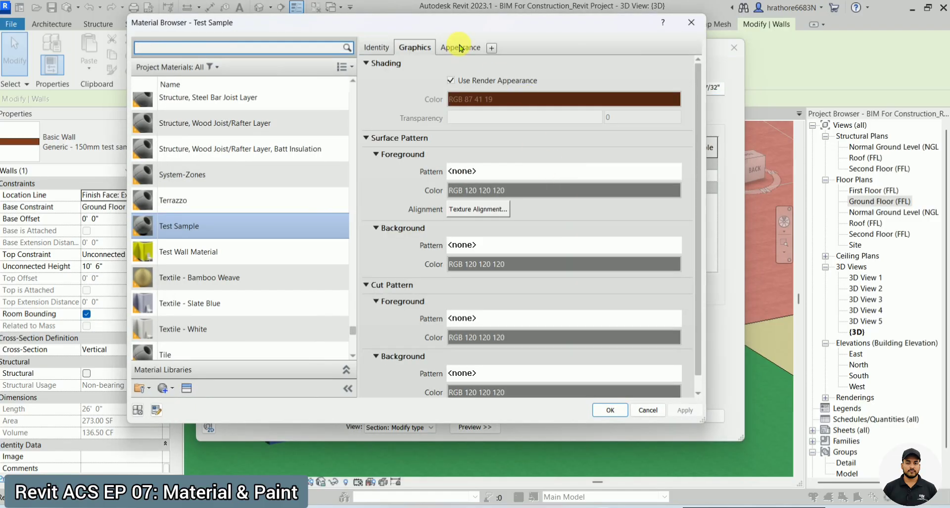
click(460, 48)
click(527, 266)
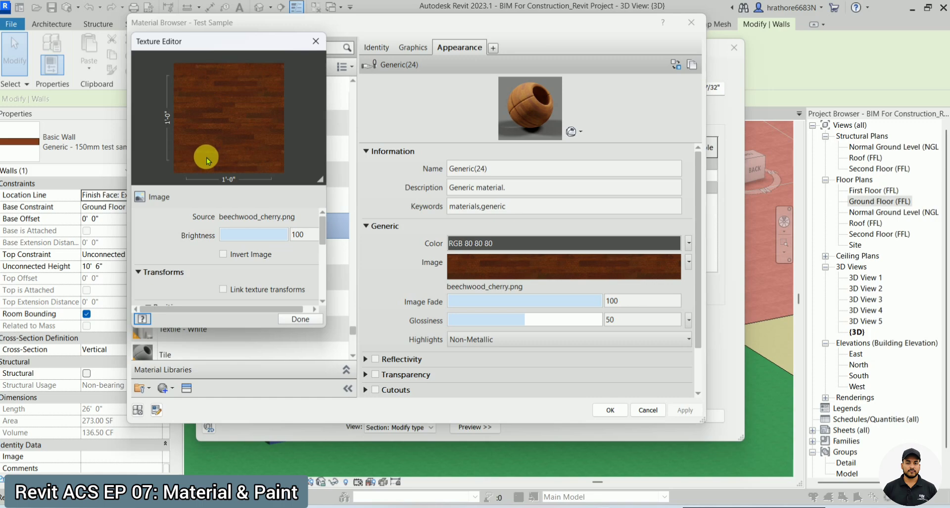
scroll(250, 223, down, 3)
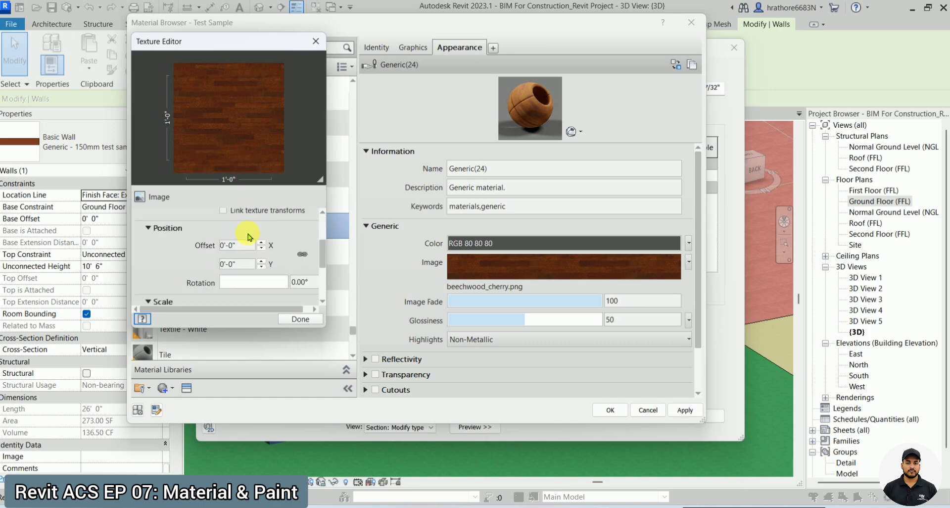
scroll(249, 237, up, 3)
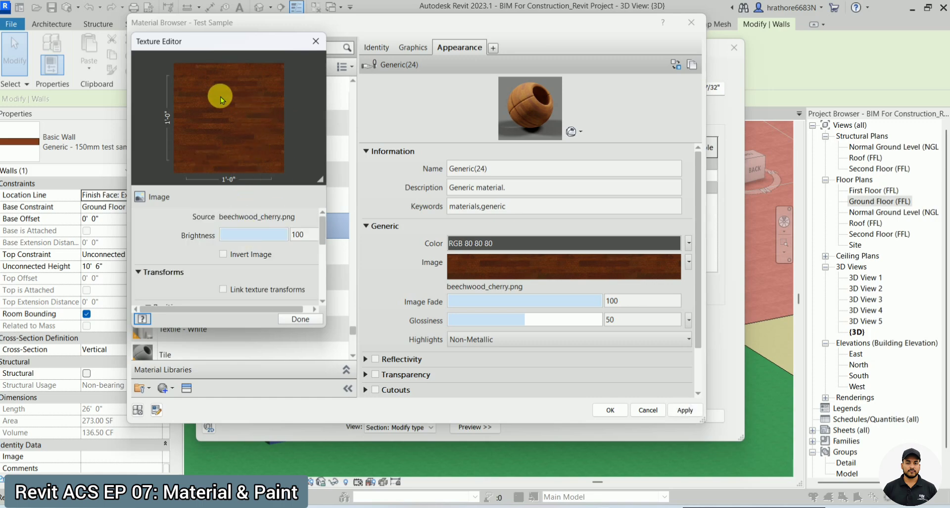
scroll(218, 250, down, 3)
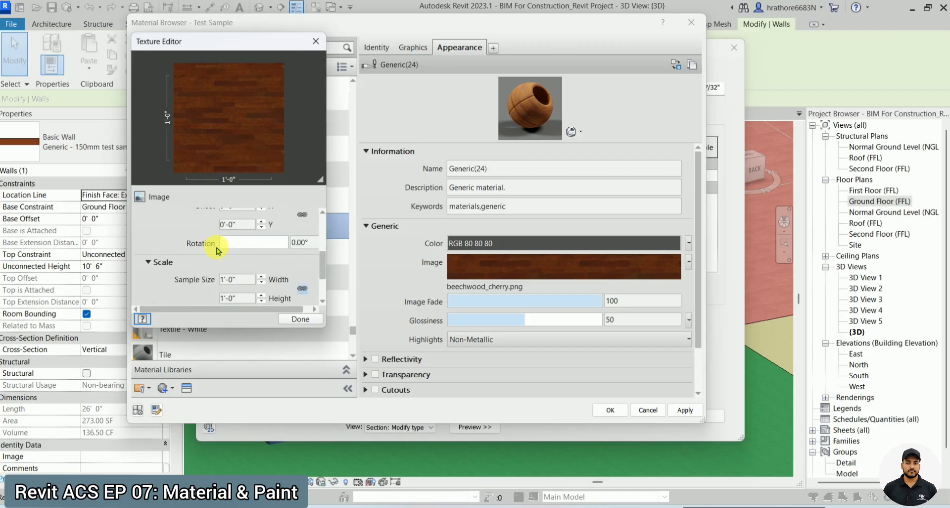
key(Escape)
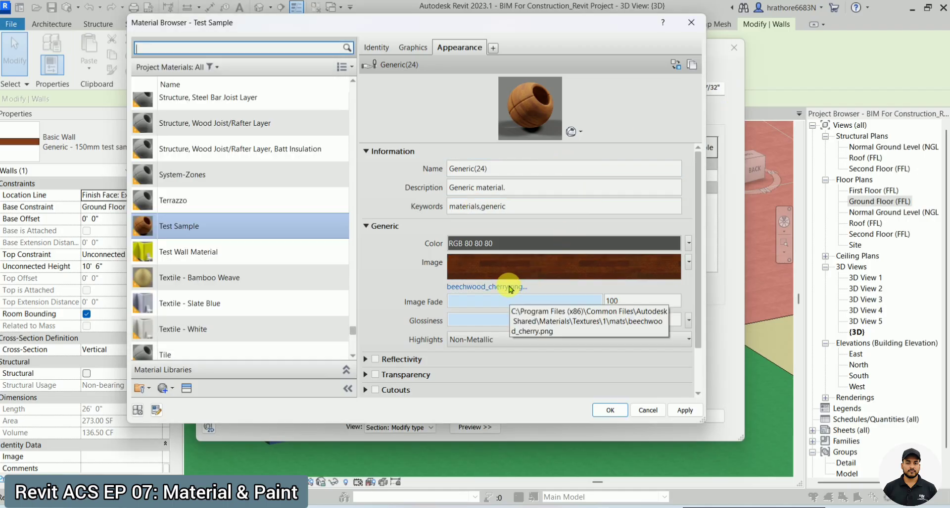
Browse the available texture image files for Test Sample's appearance, keep beechwood_cherry.png, and leave the dialogs.
click(510, 286)
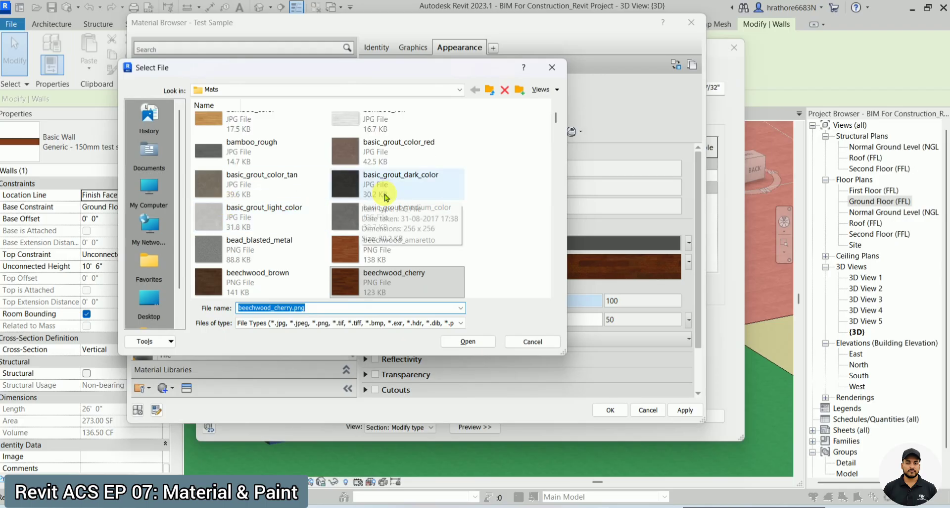
scroll(395, 213, down, 5)
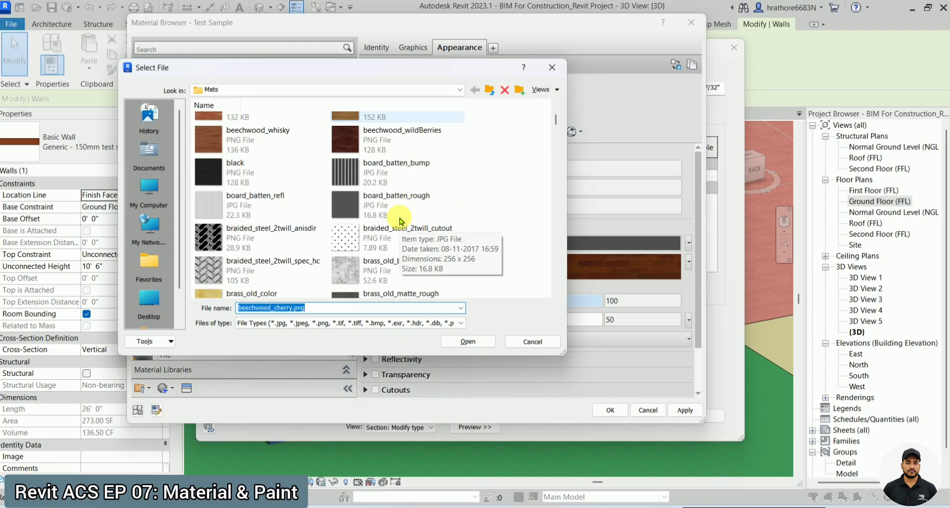
scroll(401, 221, down, 3)
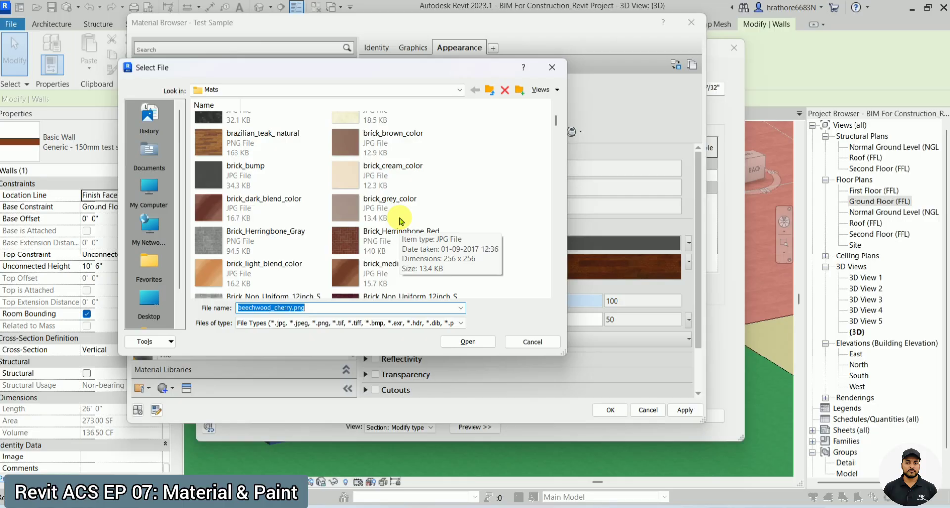
scroll(401, 221, down, 3)
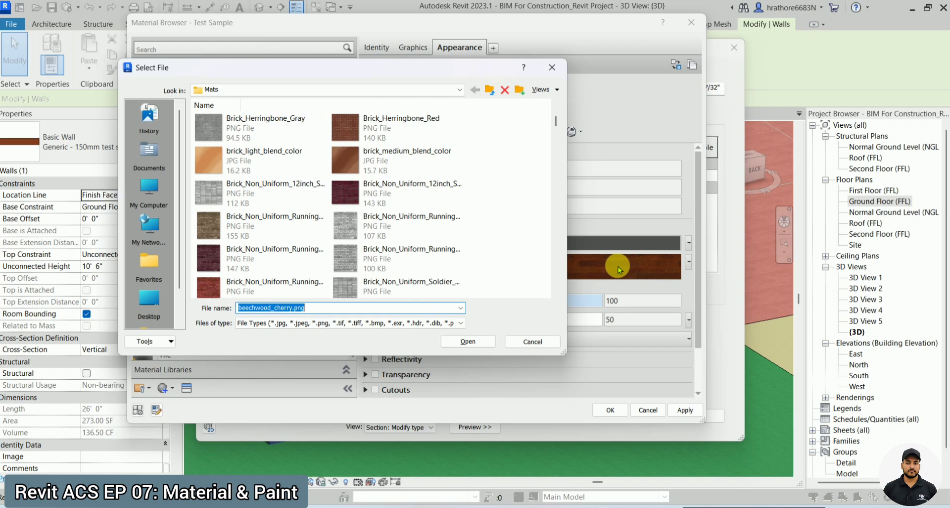
key(Return)
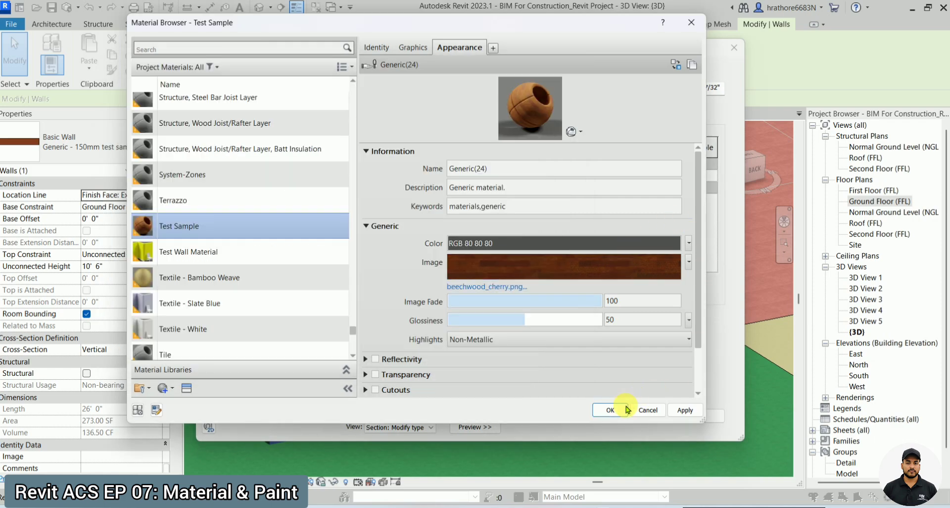
click(414, 47)
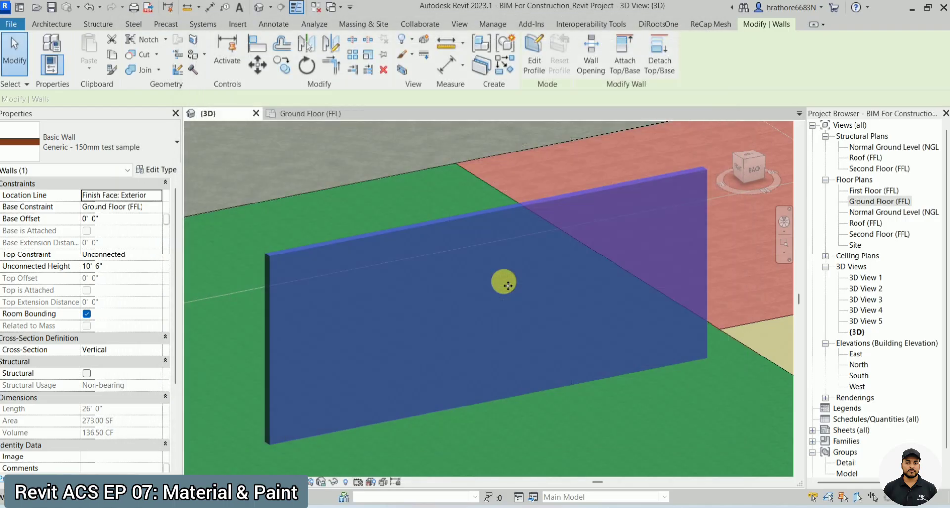
Draw walls matching the test wall in top view, starting from its end and closing a rectangular enclosure about 26 ft wide.
scroll(503, 279, down, 3)
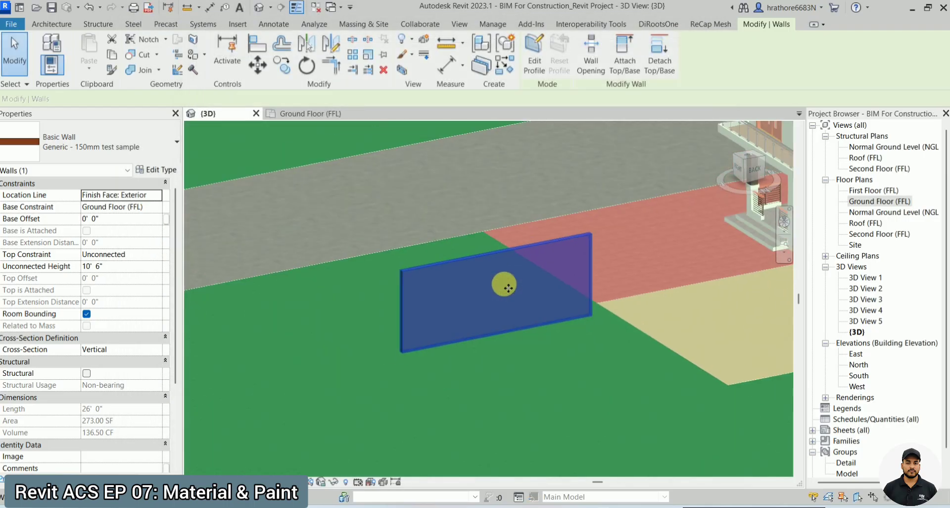
shift+middle_drag(448, 332, 721, 386)
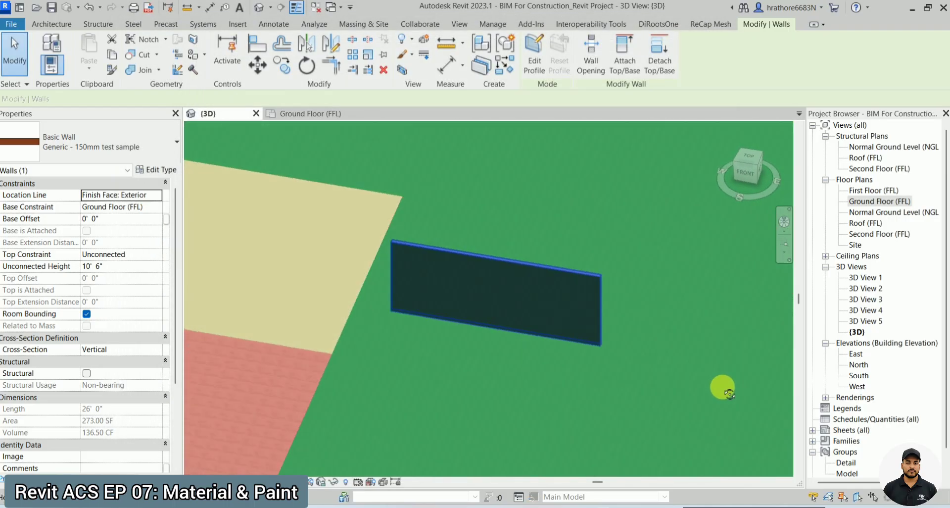
click(755, 161)
scroll(401, 269, down, 5)
click(502, 312)
scroll(510, 308, up, 4)
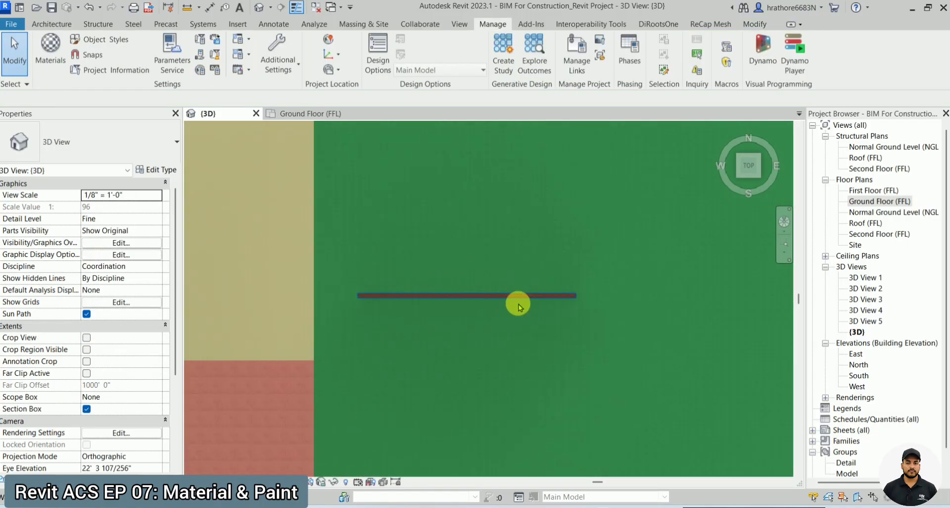
click(521, 304)
key(c)
key(s)
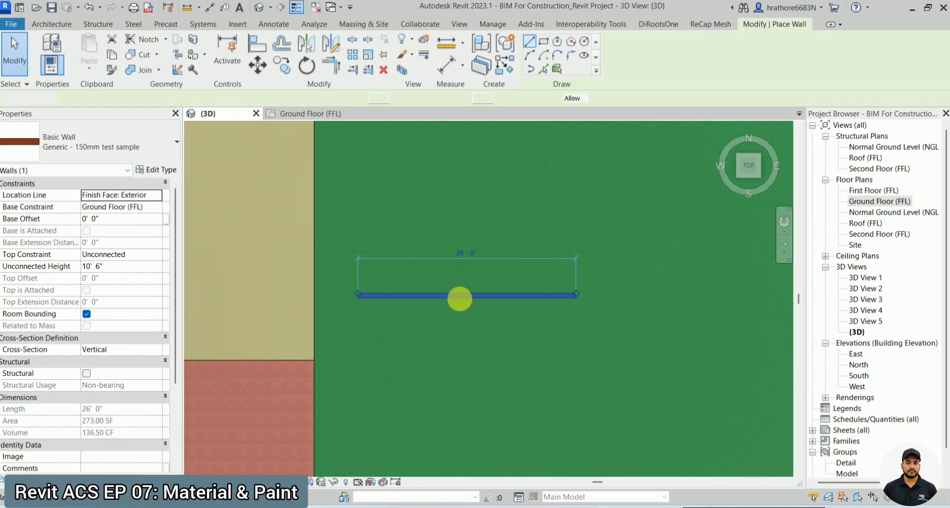
click(578, 296)
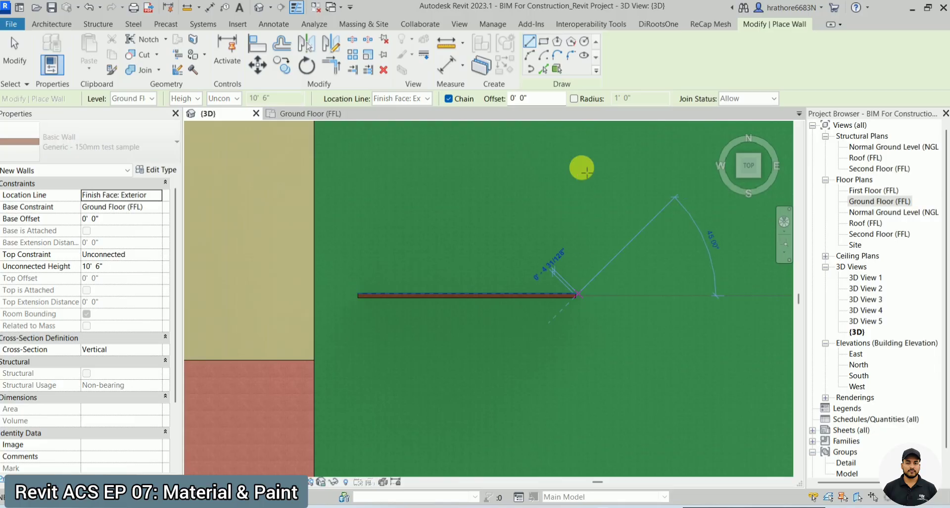
click(578, 133)
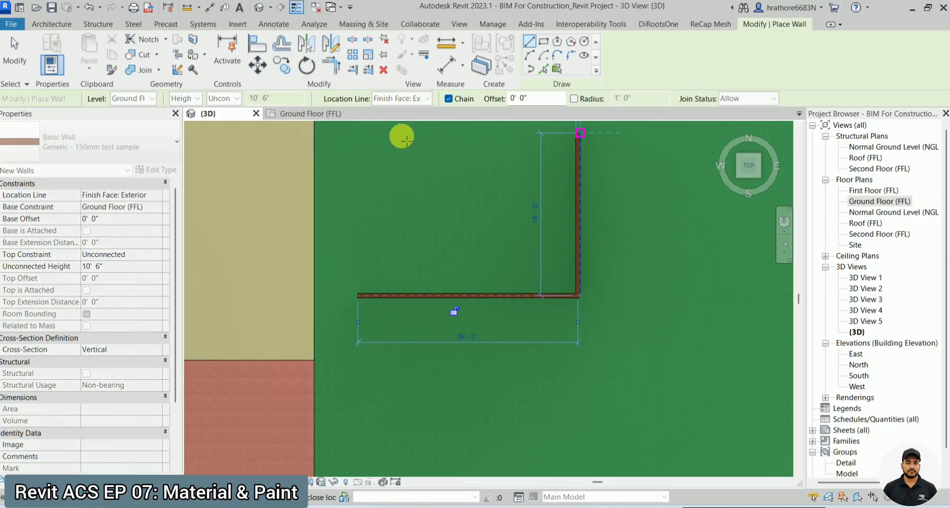
click(358, 132)
click(358, 296)
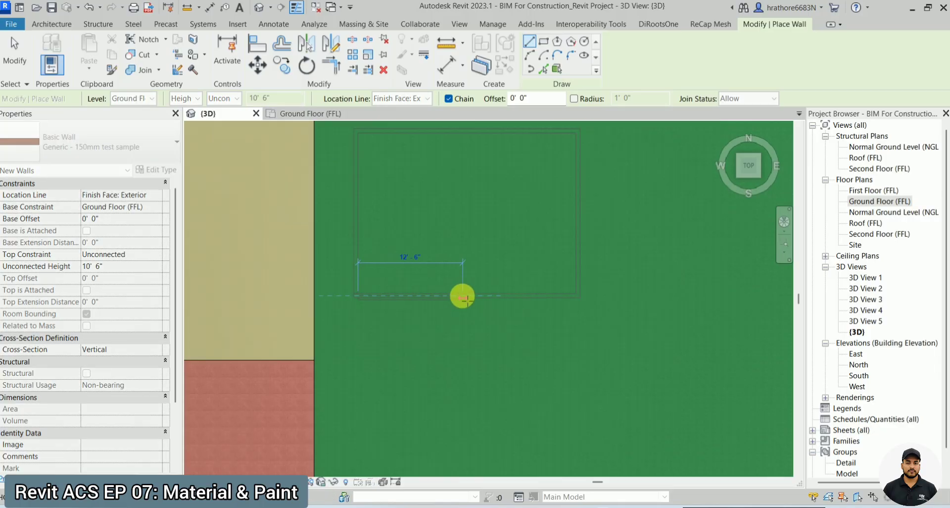
click(462, 297)
key(Escape)
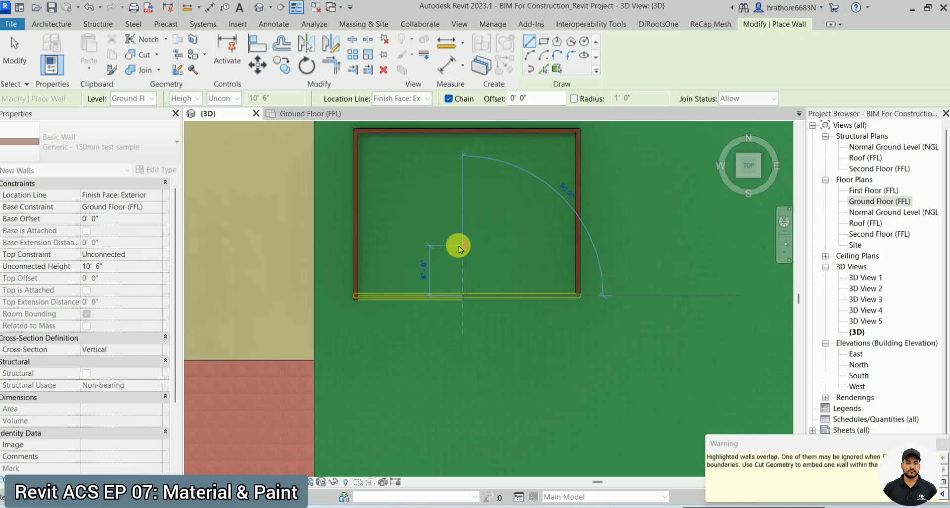
Add a matching partition wall about 12 ft long, running inward from near the middle of the original test wall.
click(454, 295)
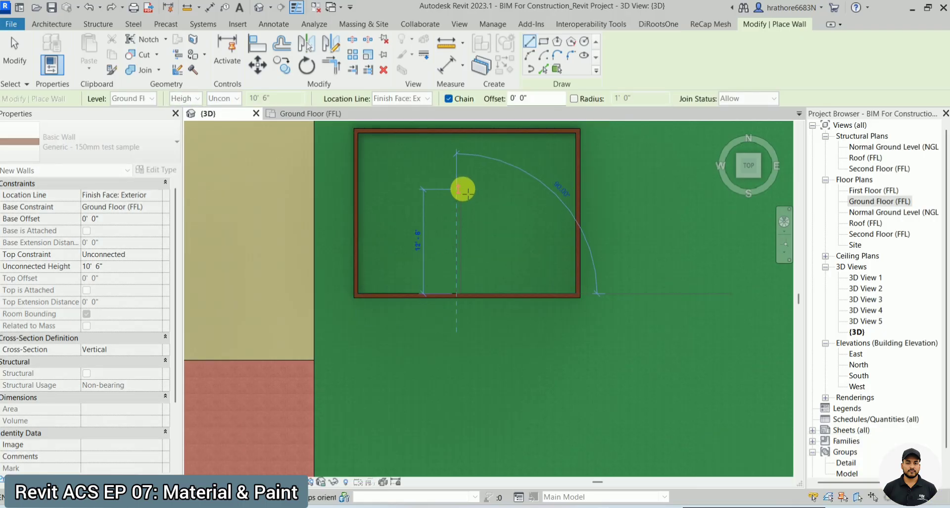
click(461, 198)
key(Escape)
key(Escape)
Examine the enclosure in 3D, especially the long wall that the partition meets, and clear the selection.
shift+middle_drag(566, 250, 264, 212)
scroll(469, 372, up, 5)
scroll(446, 213, down, 4)
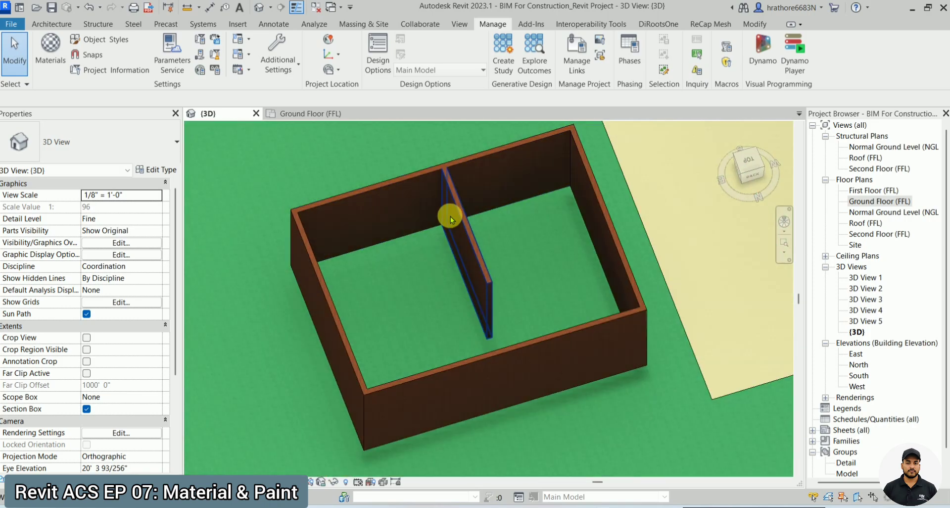
scroll(405, 186, up, 4)
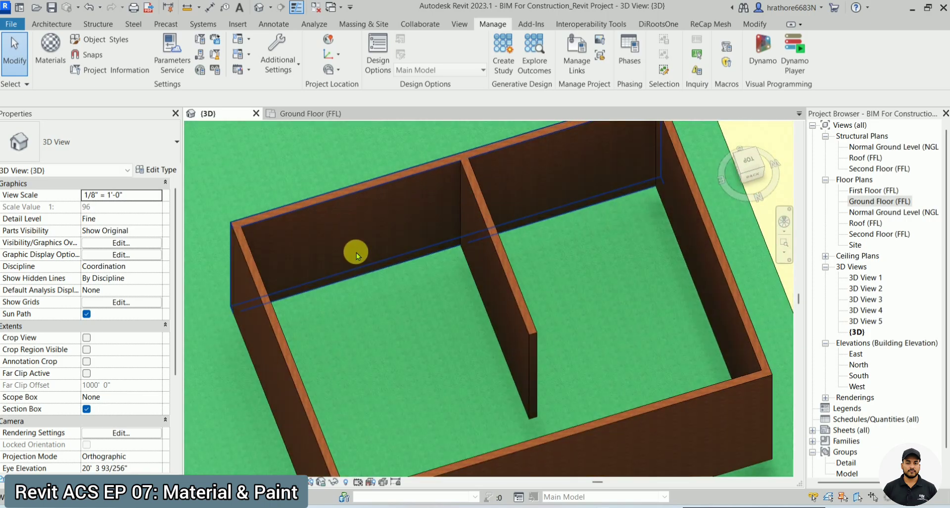
scroll(447, 271, down, 4)
scroll(566, 165, up, 4)
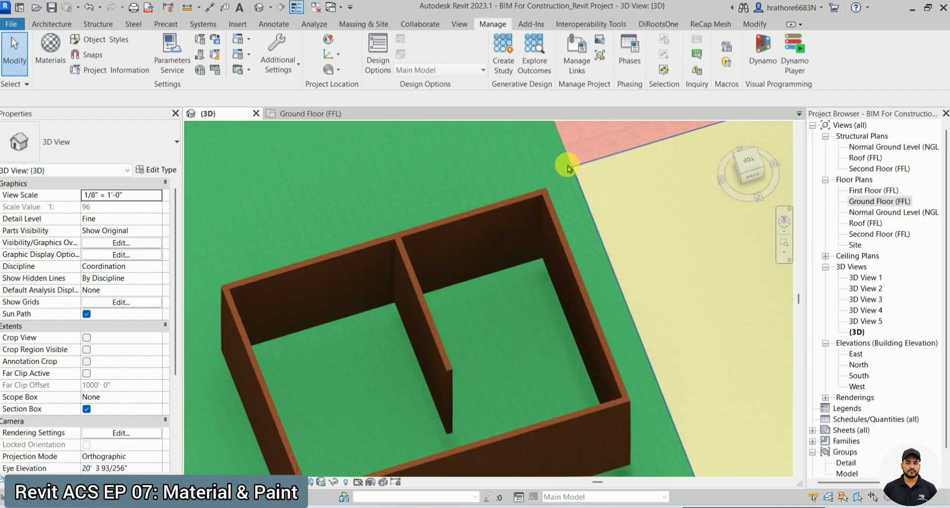
scroll(461, 249, down, 3)
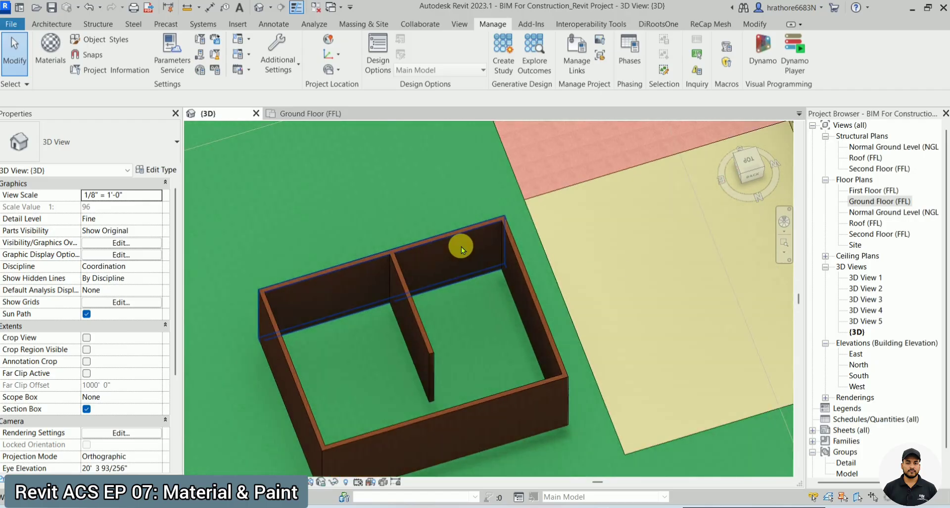
scroll(350, 322, up, 2)
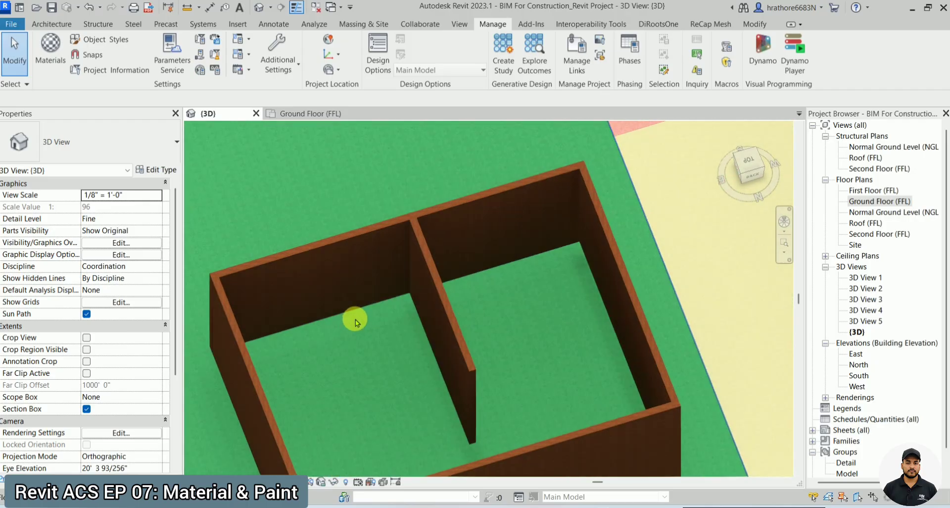
click(375, 246)
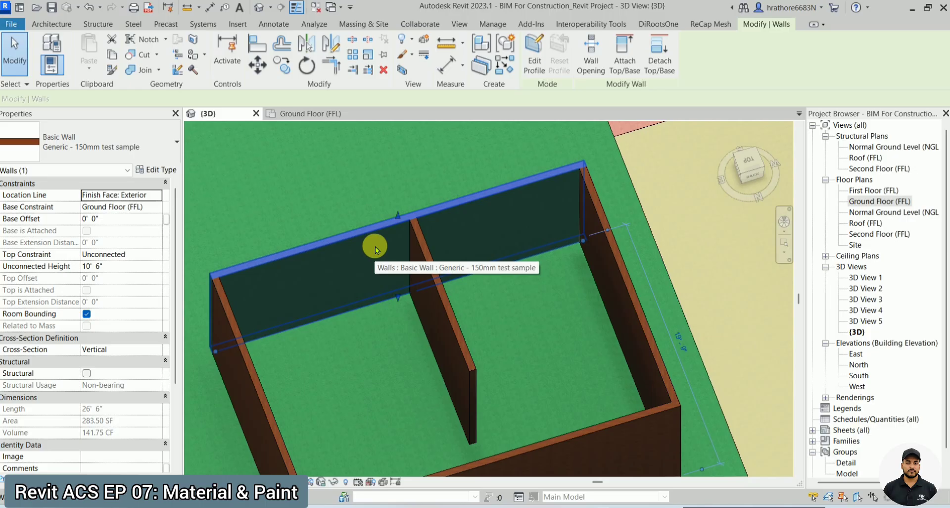
scroll(424, 266, down, 2)
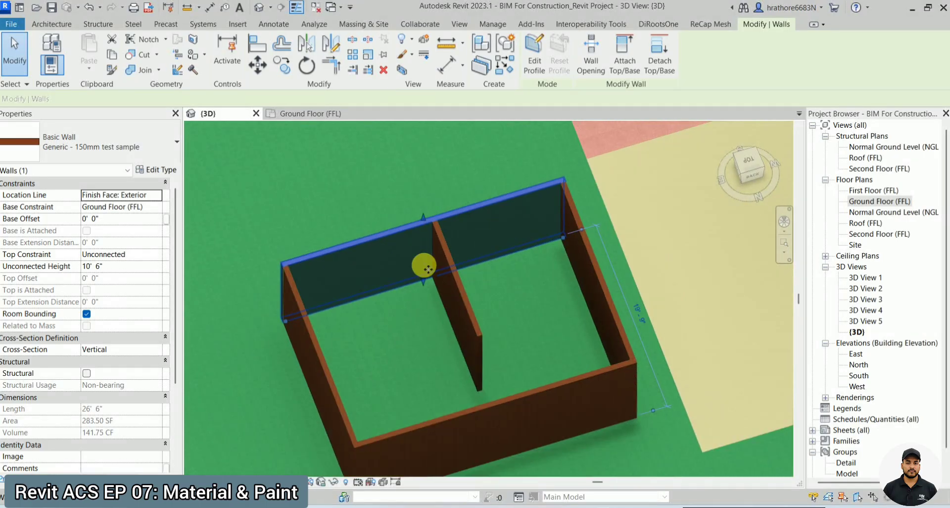
scroll(440, 255, up, 2)
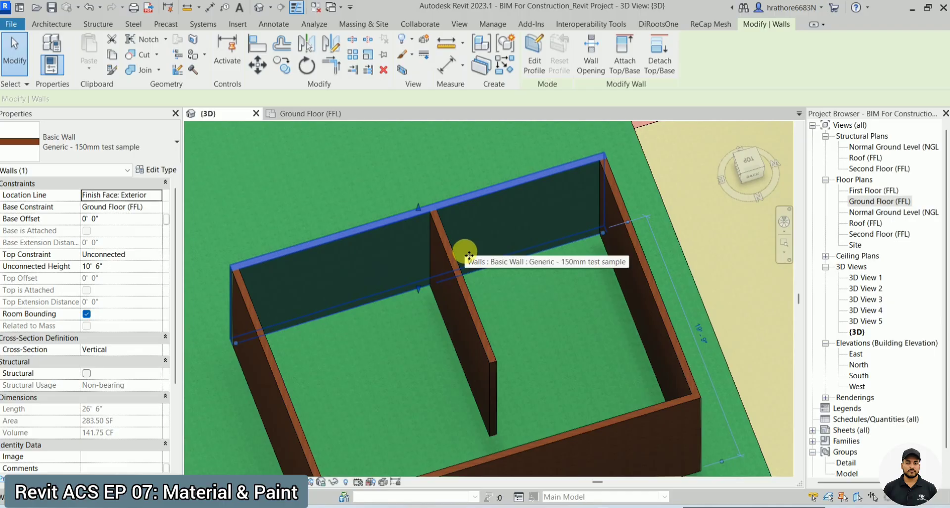
key(Escape)
scroll(462, 255, down, 2)
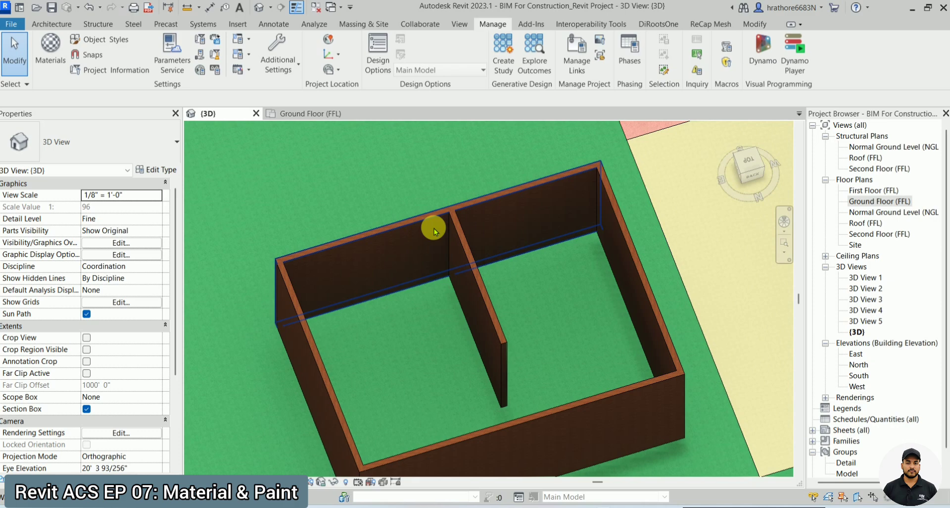
Paint the inner face of the long wall behind the partition with the Default(4) material and leave the Paint tool.
click(753, 26)
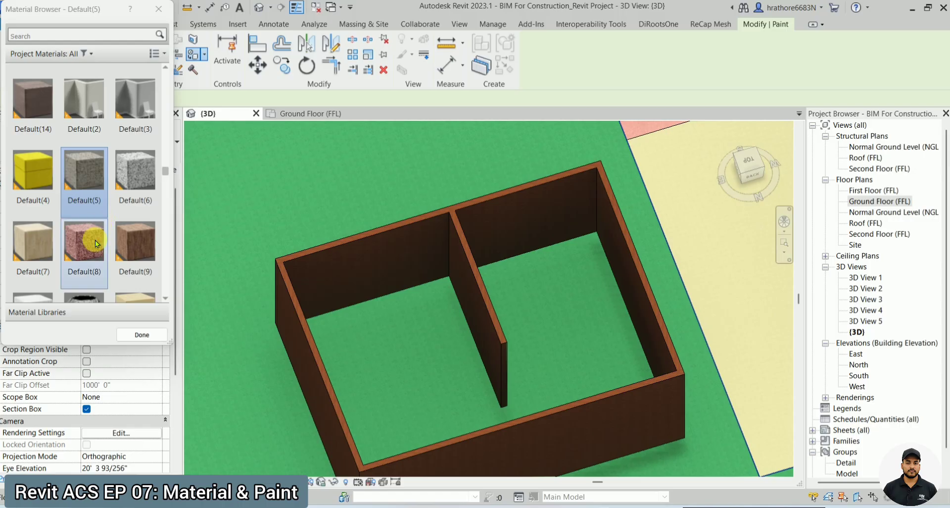
click(44, 181)
scroll(84, 247, down, 2)
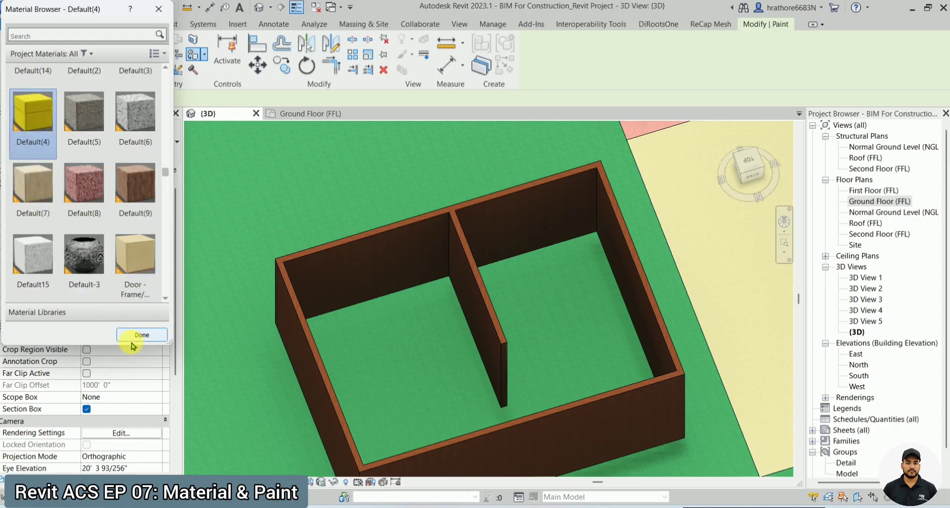
click(141, 335)
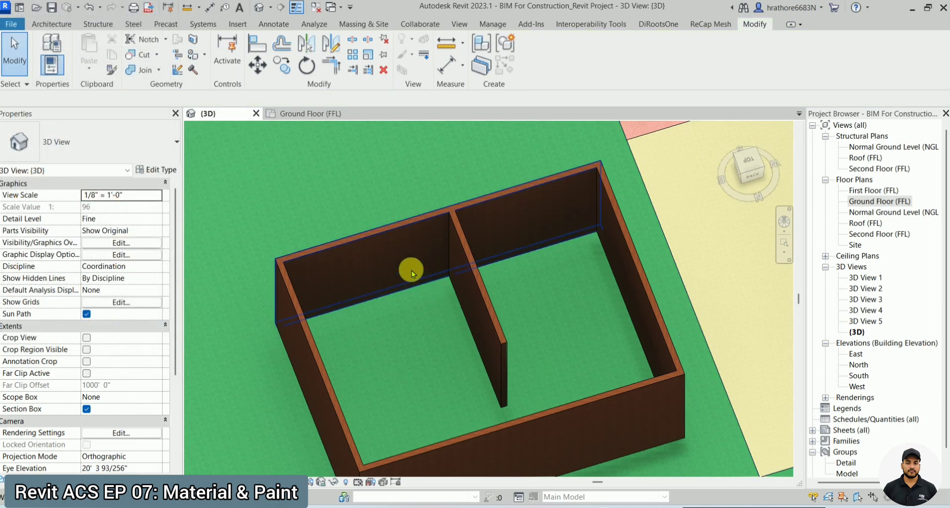
click(196, 58)
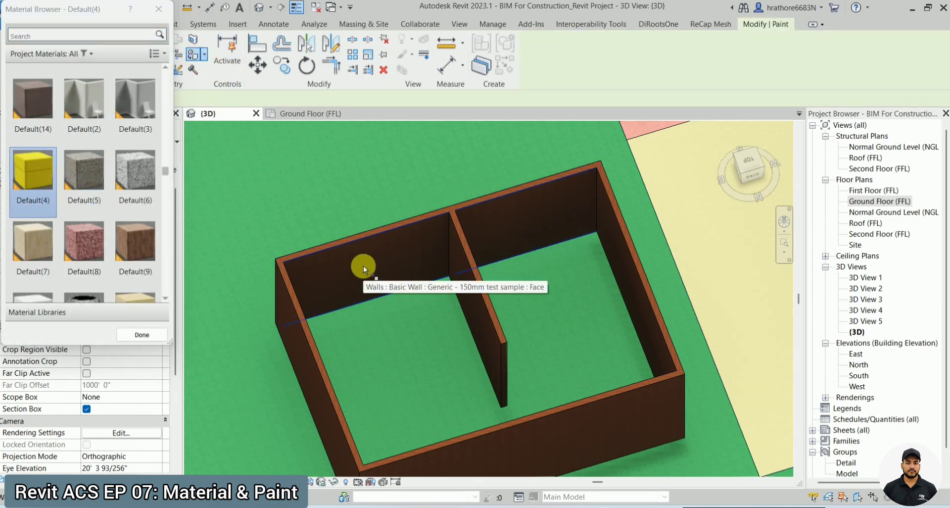
scroll(364, 266, up, 3)
click(363, 265)
scroll(363, 266, down, 4)
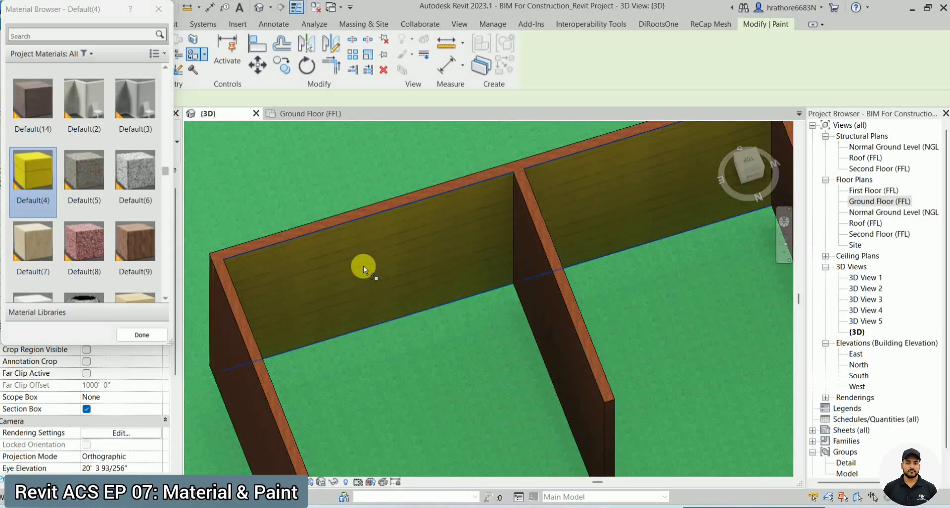
shift+middle_drag(460, 274, 436, 253)
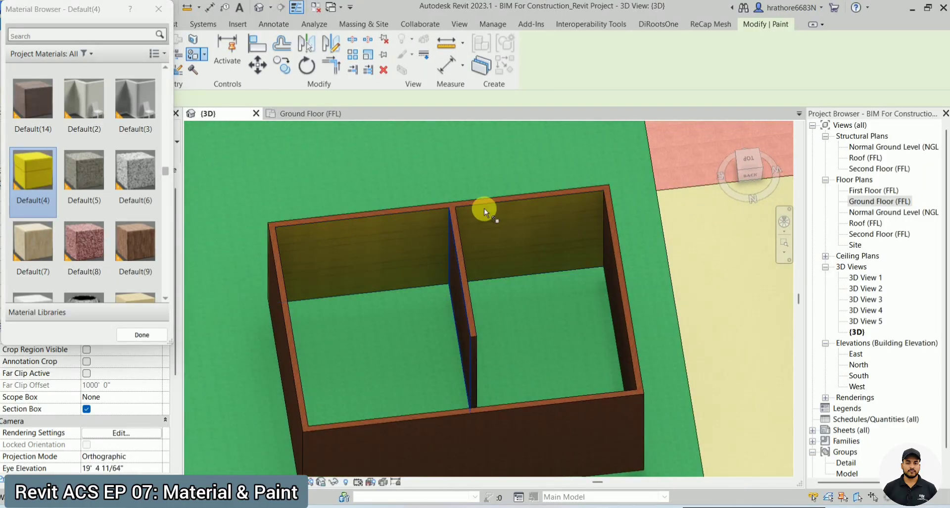
scroll(430, 247, up, 3)
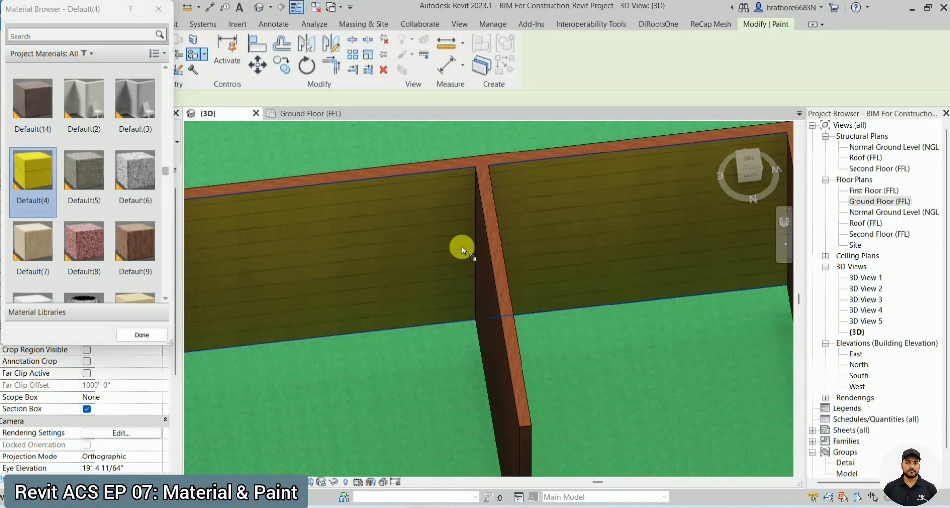
scroll(462, 246, down, 3)
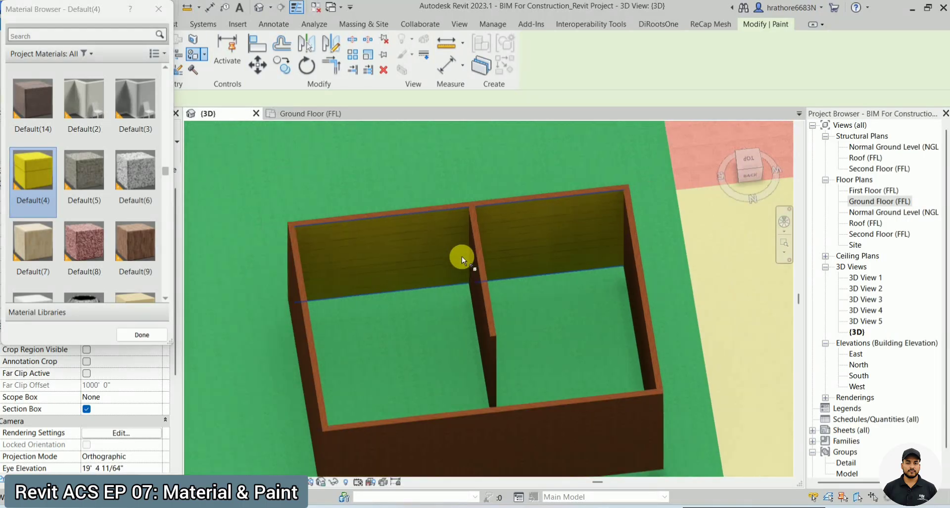
key(Escape)
Split the painted long wall at the centre of the partition junction and check the resulting segments in 3D.
click(522, 232)
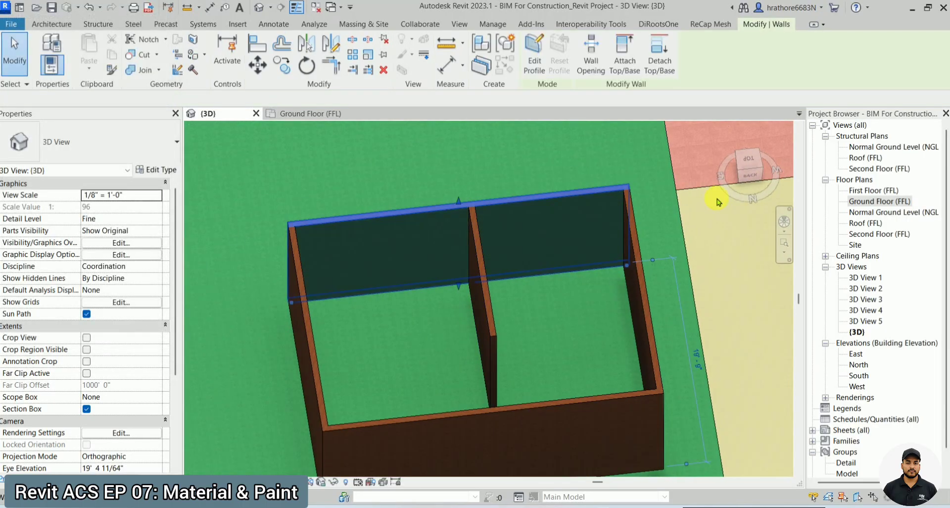
click(748, 164)
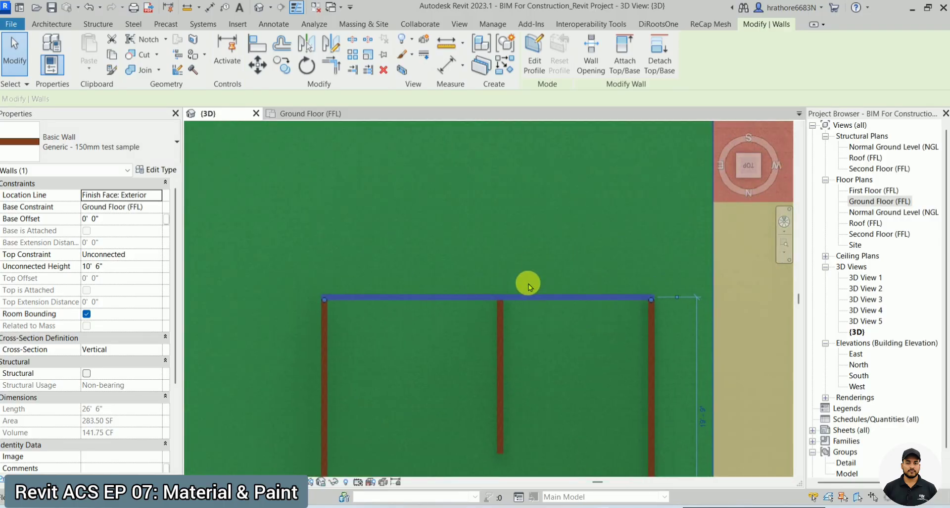
scroll(526, 316, up, 5)
key(Escape)
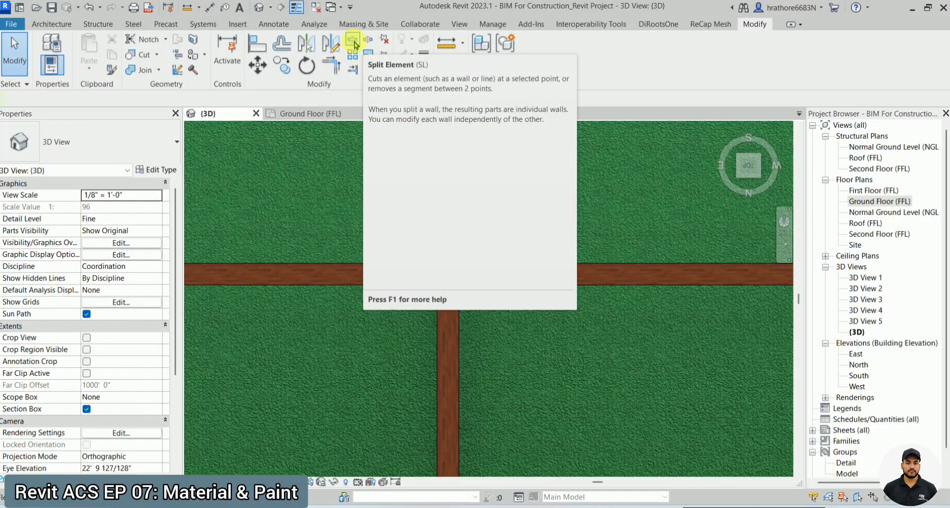
click(354, 45)
scroll(444, 287, up, 2)
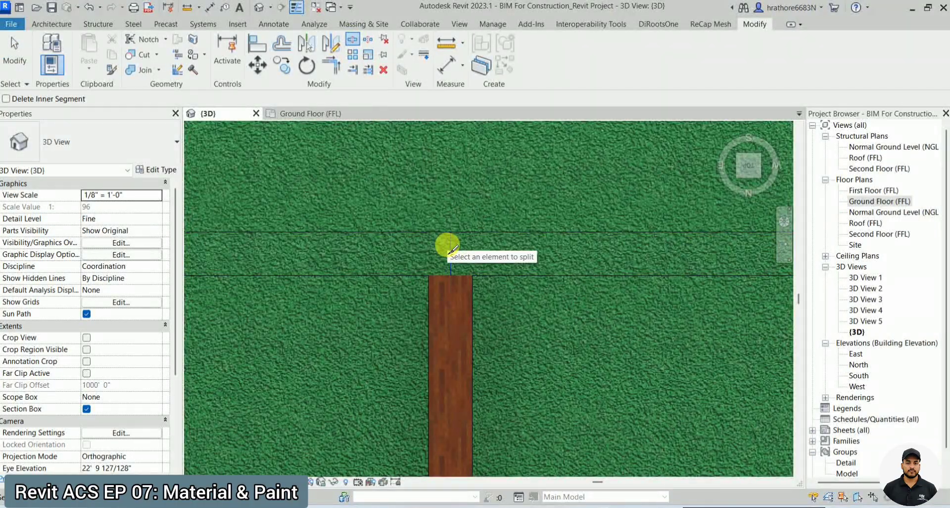
click(449, 248)
key(Escape)
scroll(474, 236, down, 2)
click(474, 236)
scroll(474, 235, down, 4)
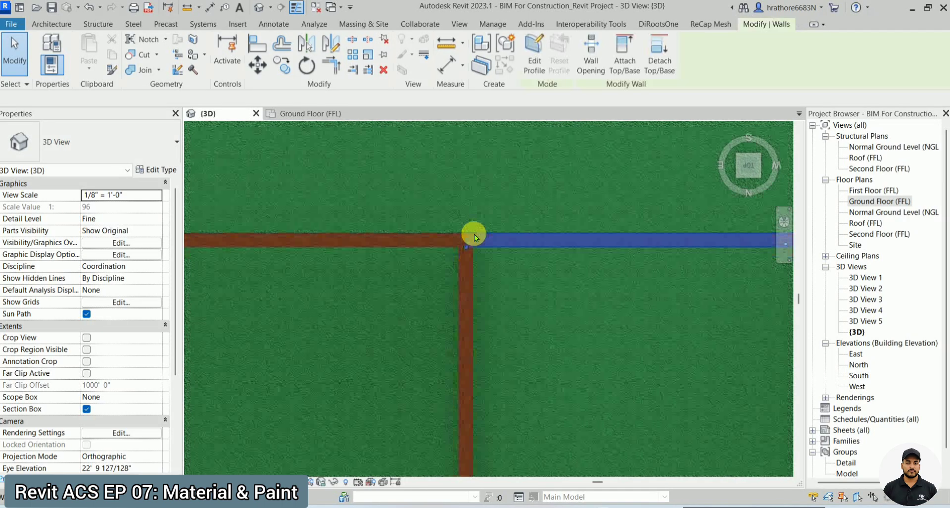
shift+middle_drag(496, 318, 494, 186)
key(Escape)
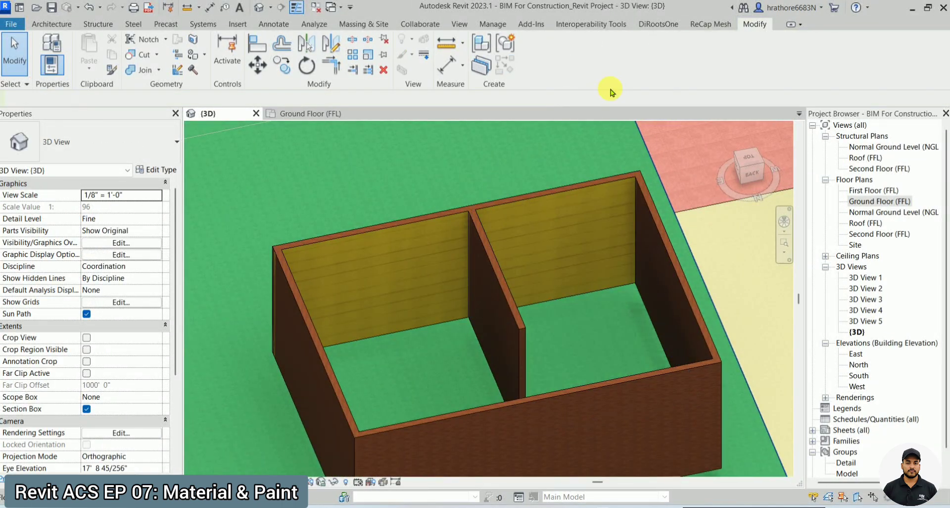
Paint the inner face of the left-hand segment of the split wall with the Default(8) material.
click(198, 58)
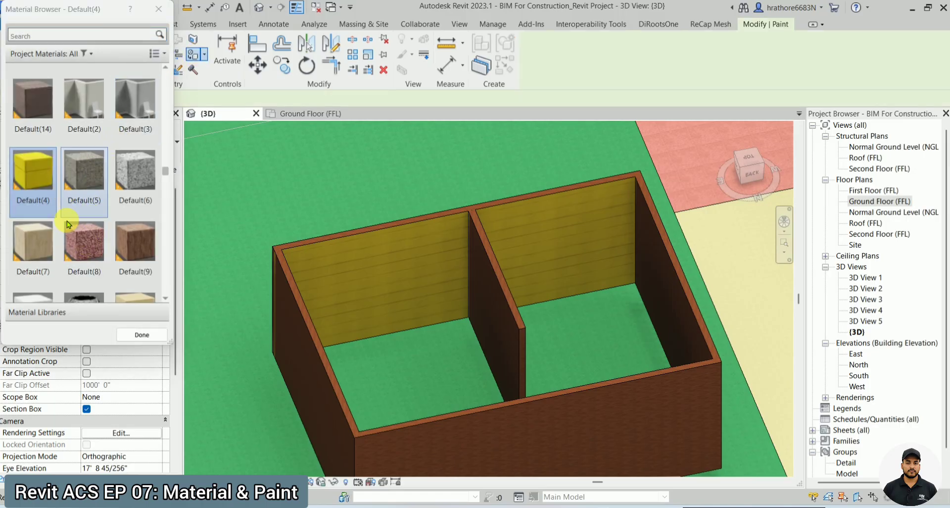
click(76, 245)
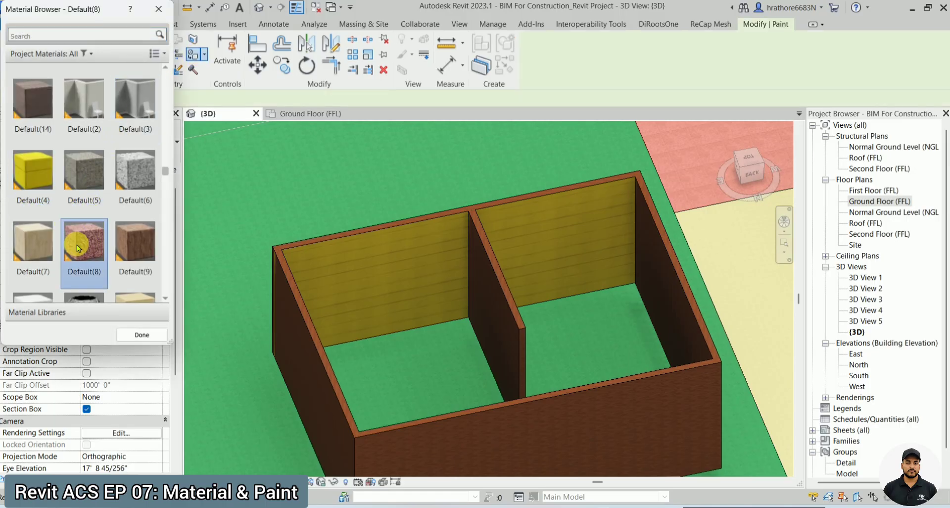
click(351, 275)
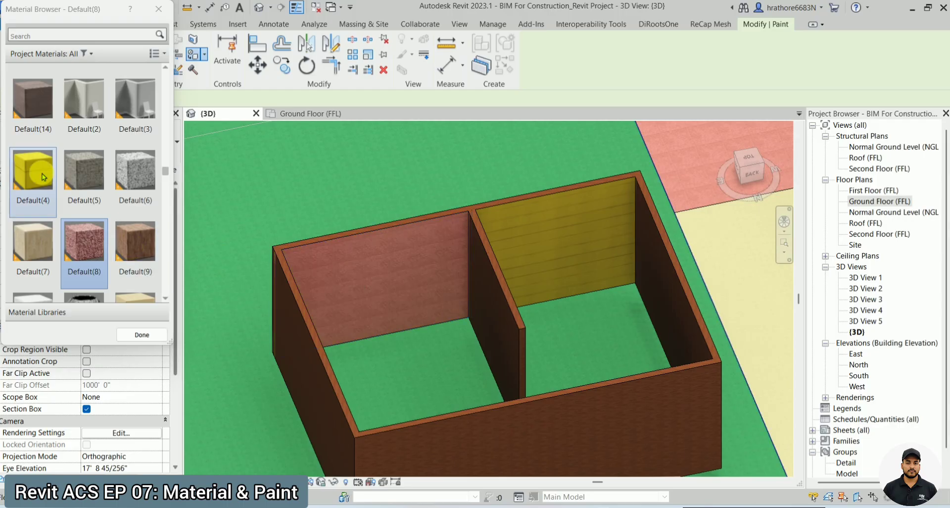
Try the Default(9) material on the inner face of the right-hand wall segment and repaint it with Default(4).
click(128, 245)
click(621, 267)
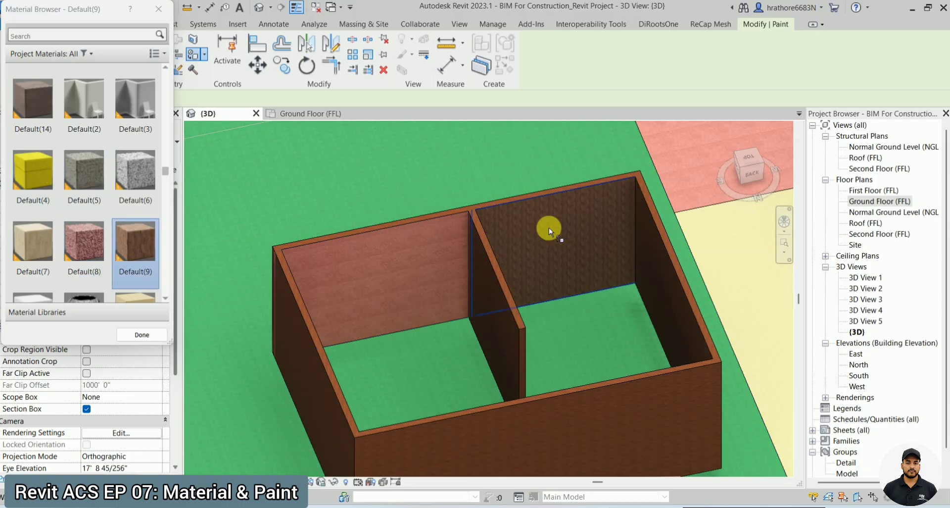
click(35, 174)
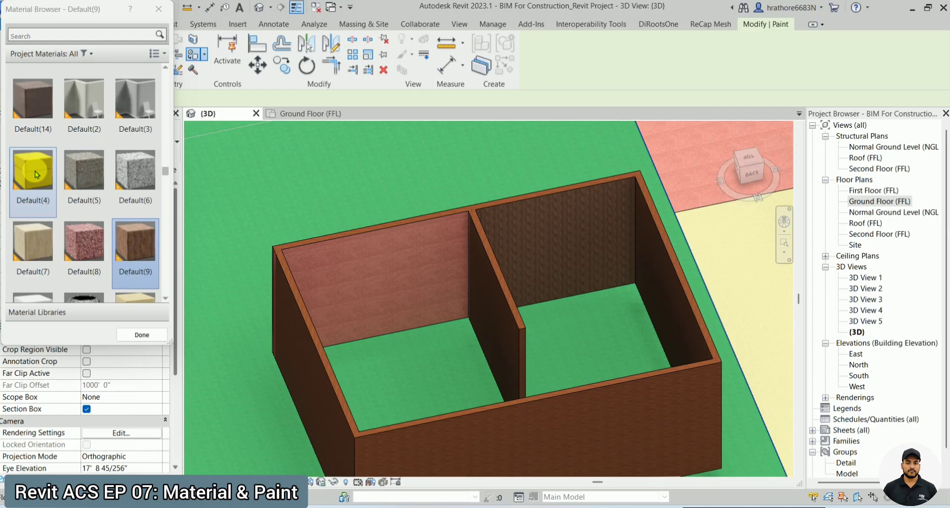
click(548, 246)
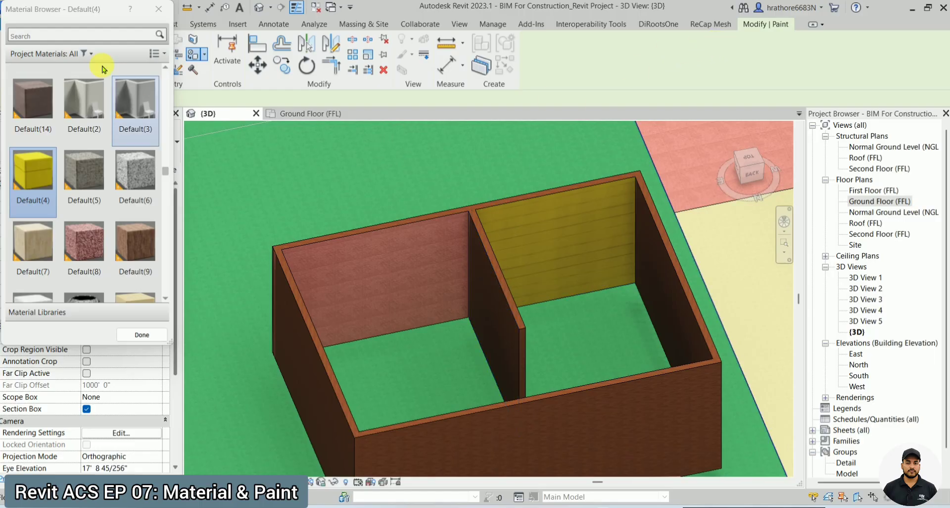
Leave the Paint tool and look up the Test Sample material in the project's material list, closing it without changes.
scroll(84, 183, down, 10)
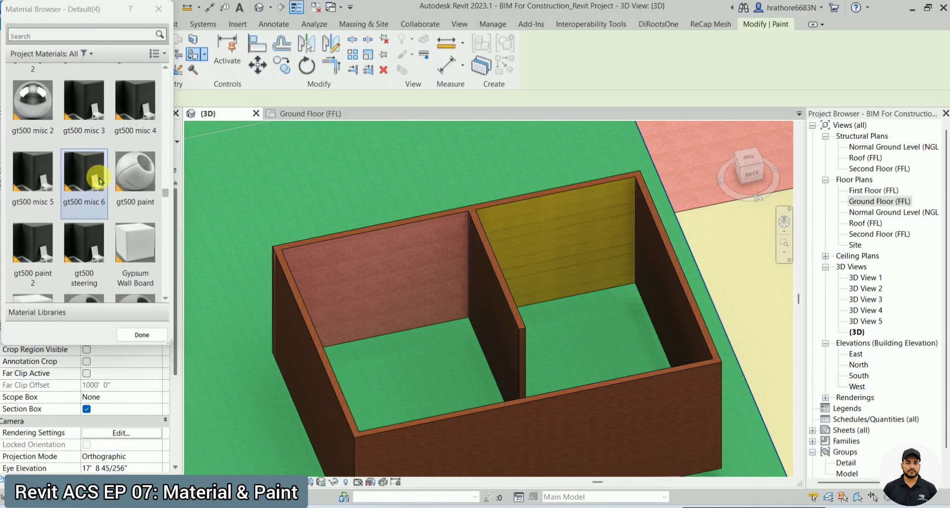
scroll(100, 181, up, 10)
key(Escape)
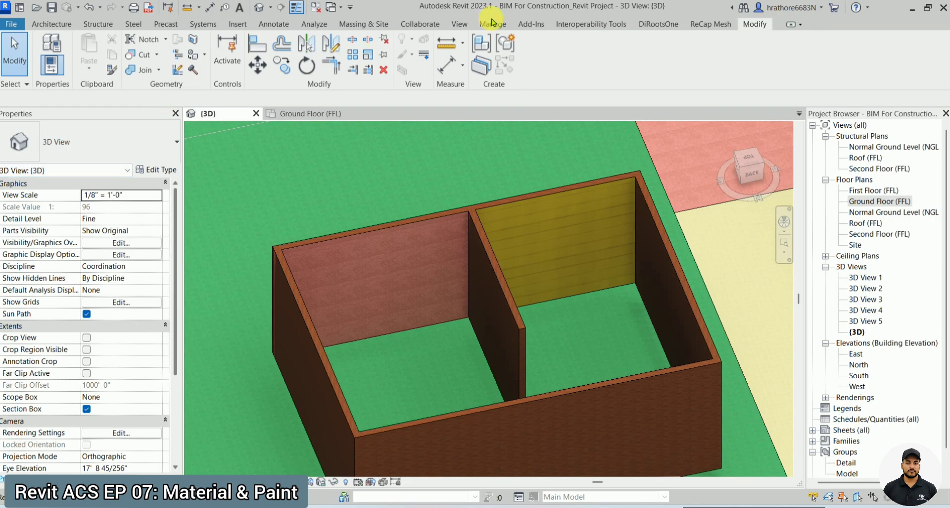
click(493, 23)
click(51, 50)
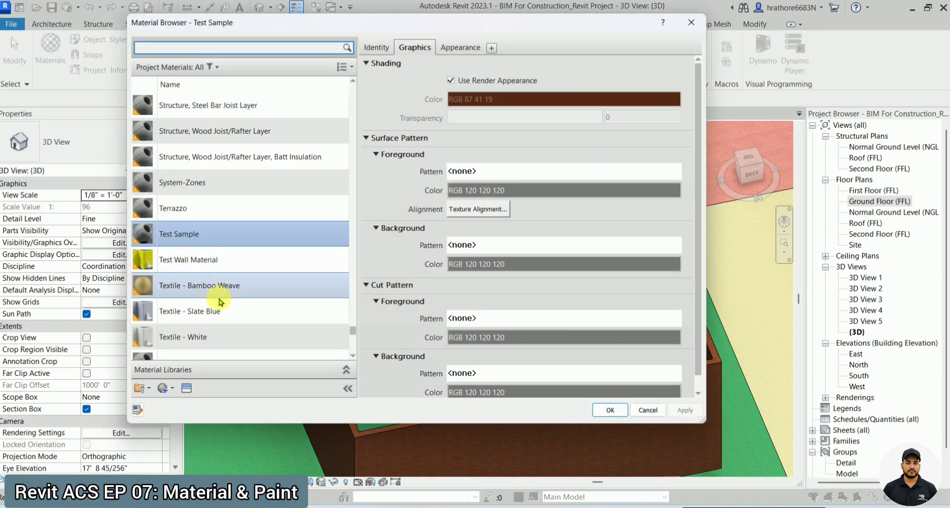
key(Escape)
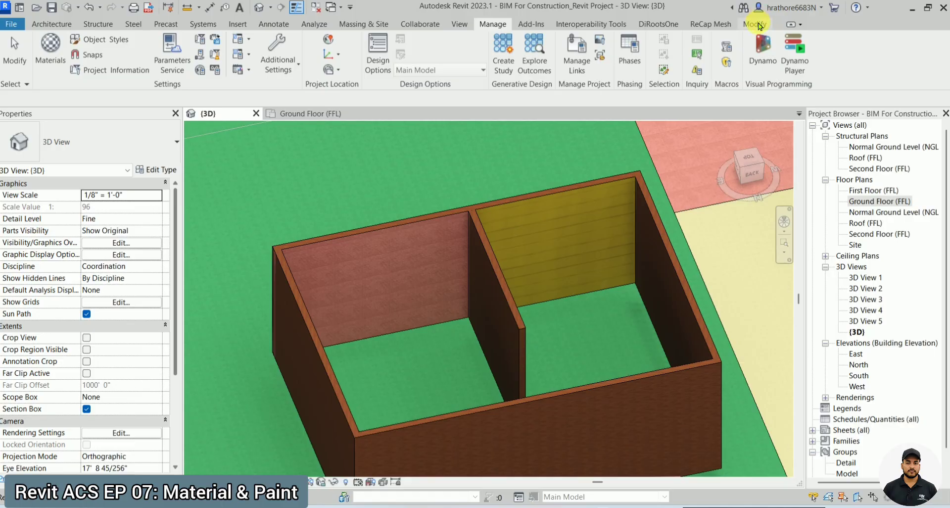
Paint the inner face of the left-hand segment of the split wall with the Test Sample material and leave the Paint tool.
click(755, 24)
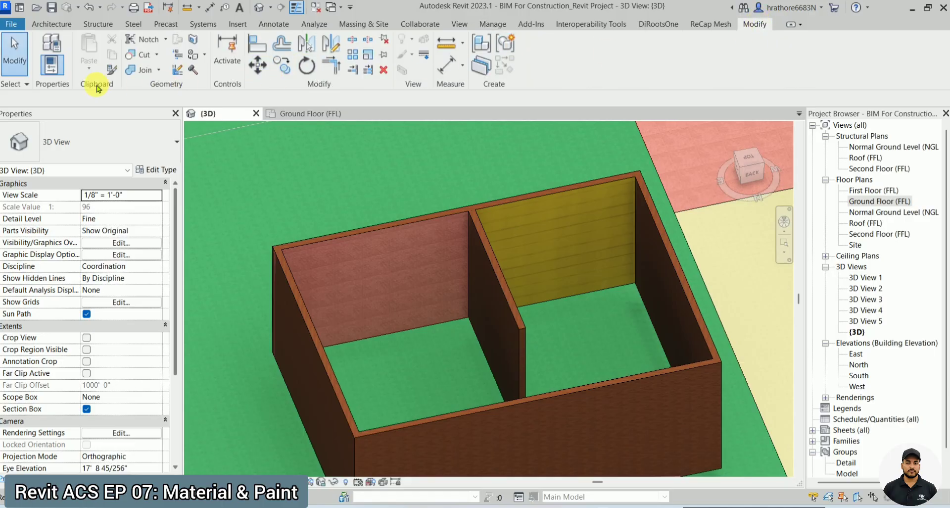
click(196, 59)
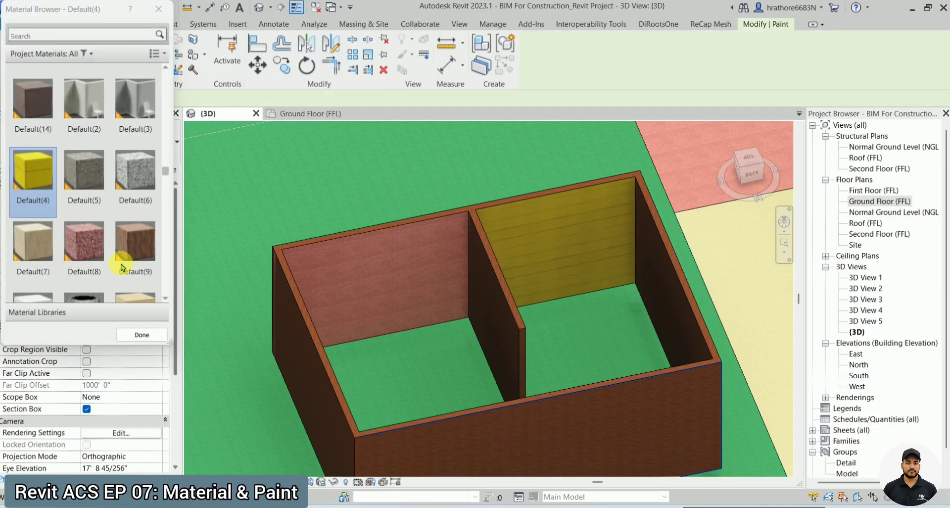
click(93, 45)
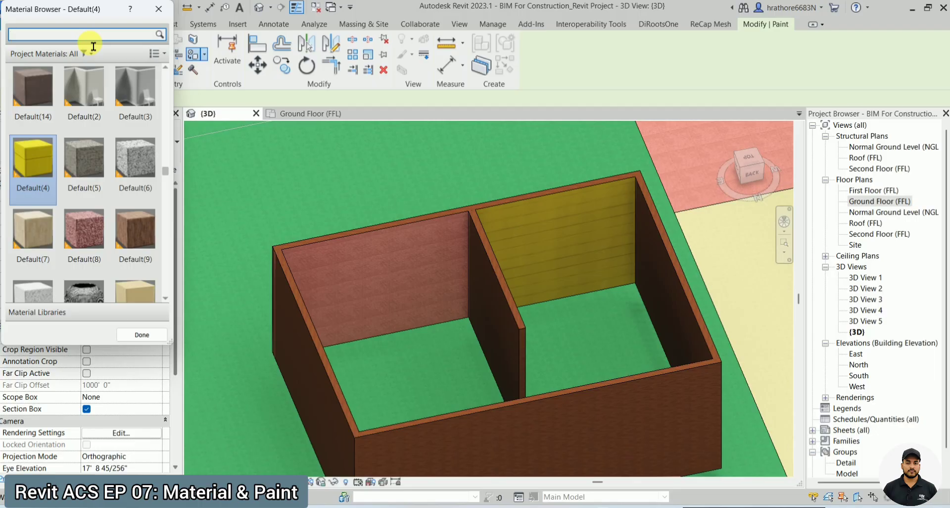
click(37, 105)
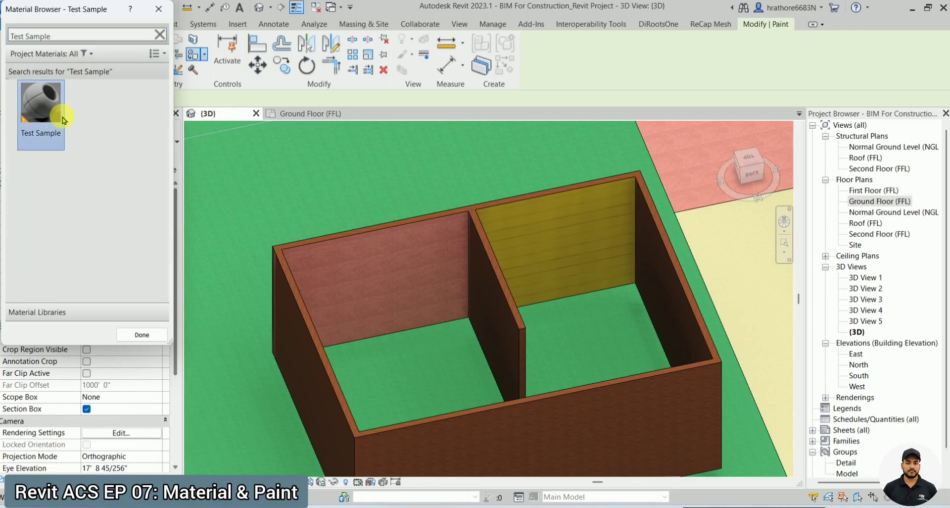
click(426, 286)
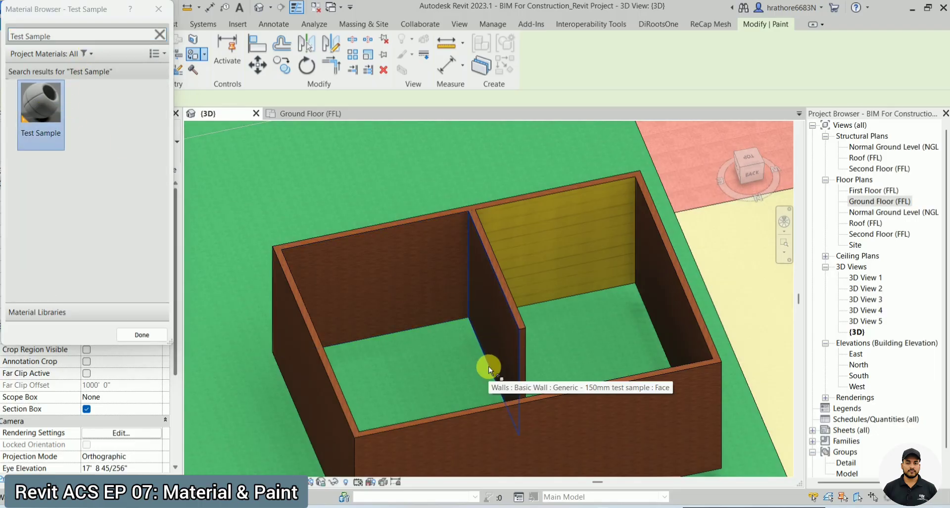
click(158, 9)
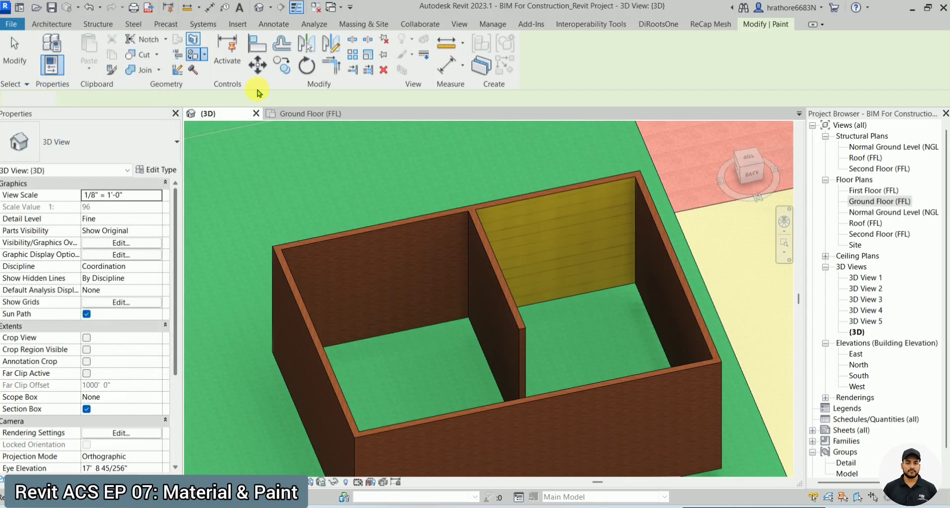
Examine the enclosure in 3D from inside and outside, comparing the painted inner faces of the two split wall segments.
scroll(347, 238, down, 2)
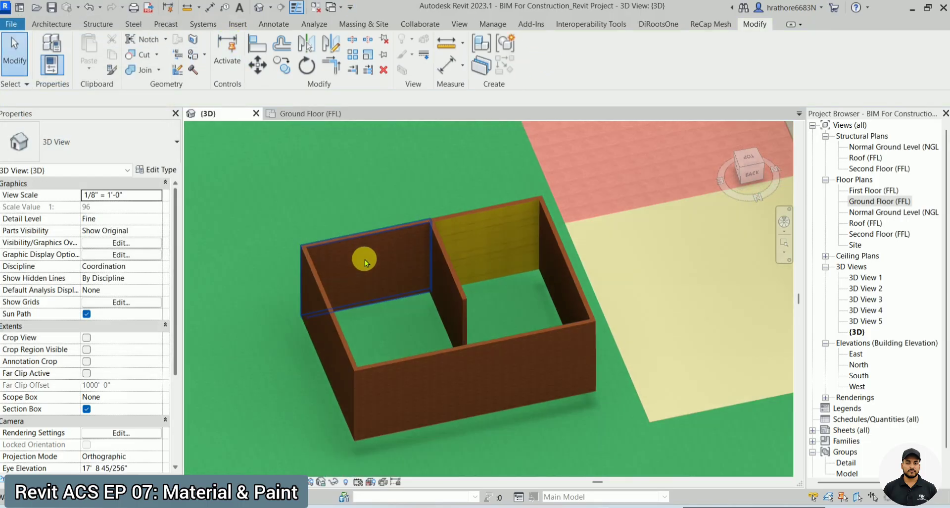
shift+middle_drag(404, 257, 380, 267)
scroll(386, 260, up, 2)
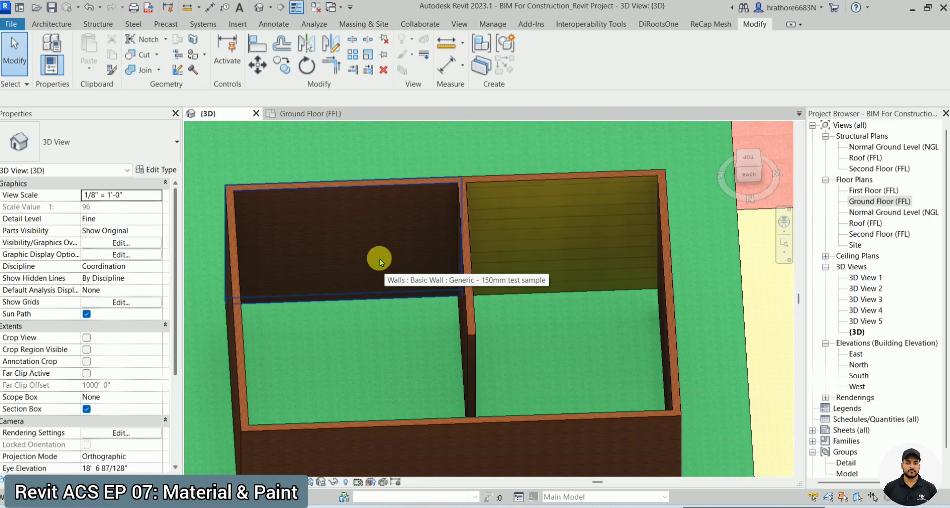
scroll(402, 318, down, 2)
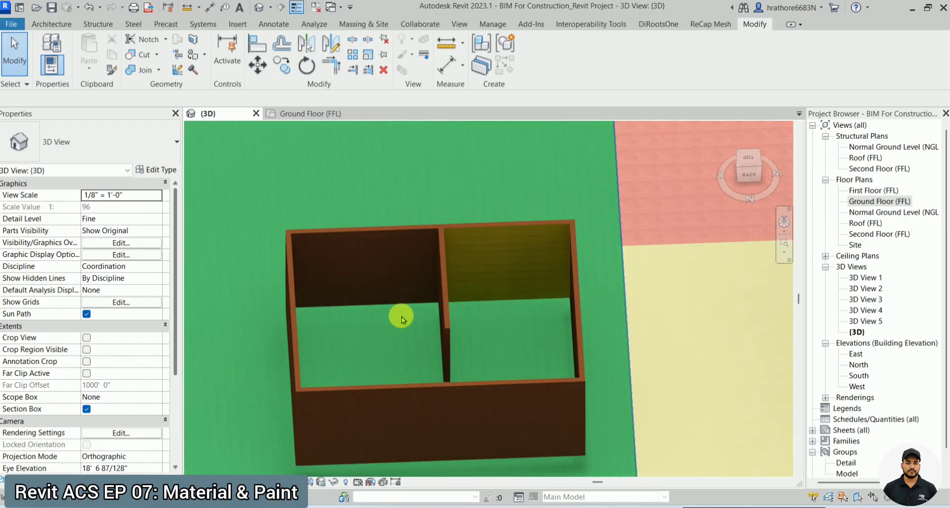
shift+middle_drag(339, 333, 676, 322)
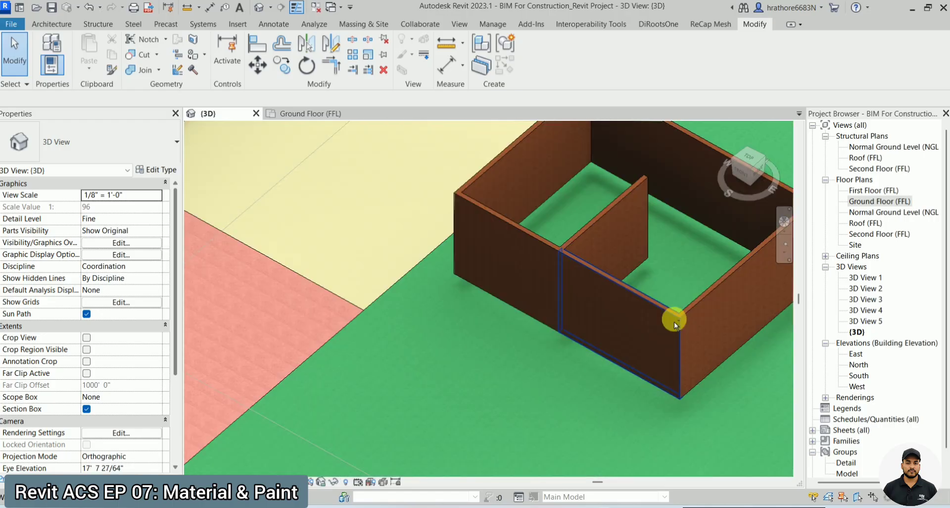
scroll(562, 300, down, 6)
scroll(628, 298, up, 3)
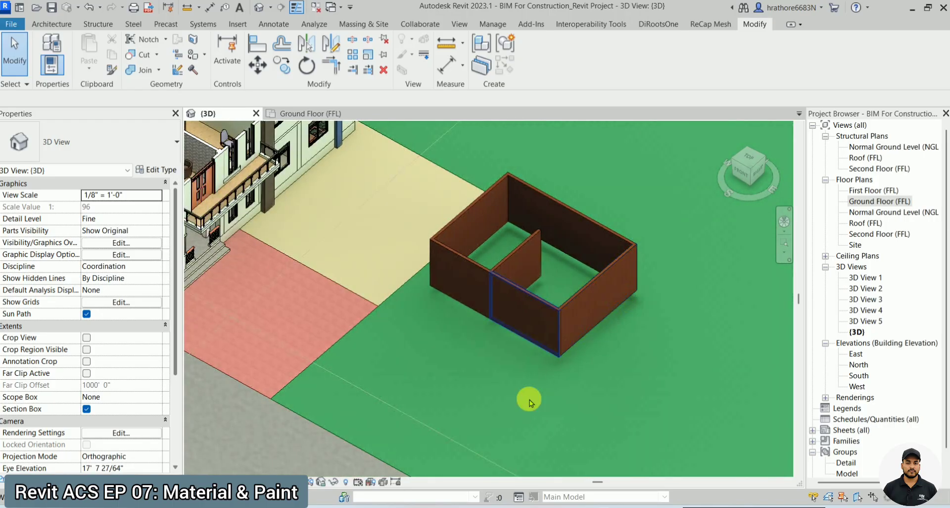
scroll(552, 286, down, 1)
scroll(556, 286, up, 3)
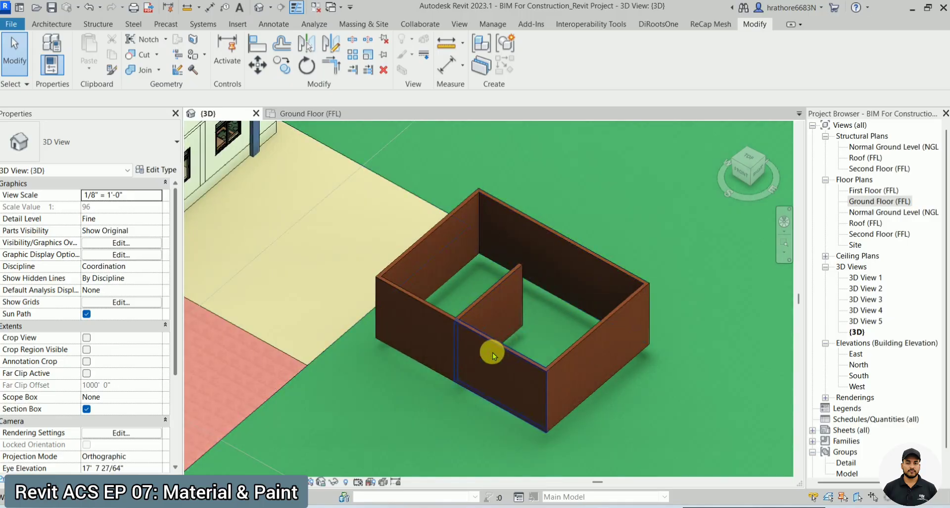
scroll(493, 355, down, 1)
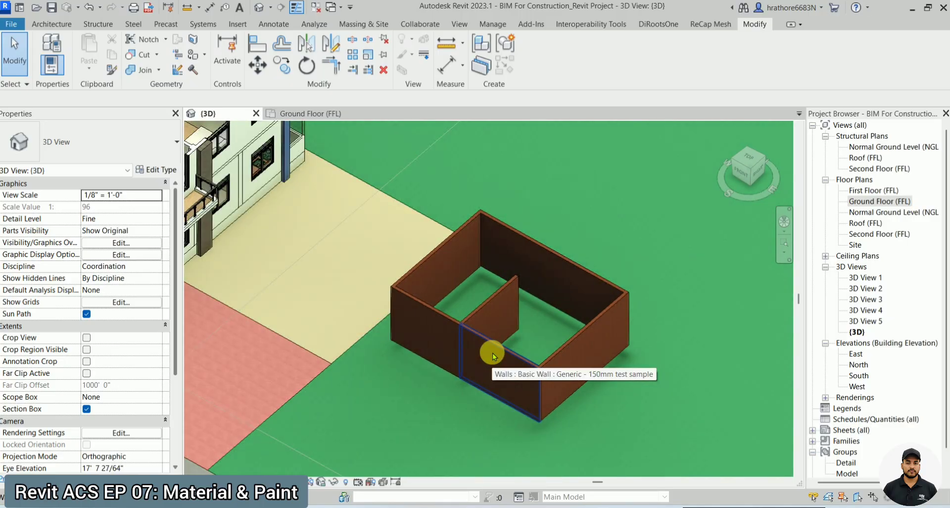
scroll(493, 355, down, 2)
scroll(507, 325, up, 4)
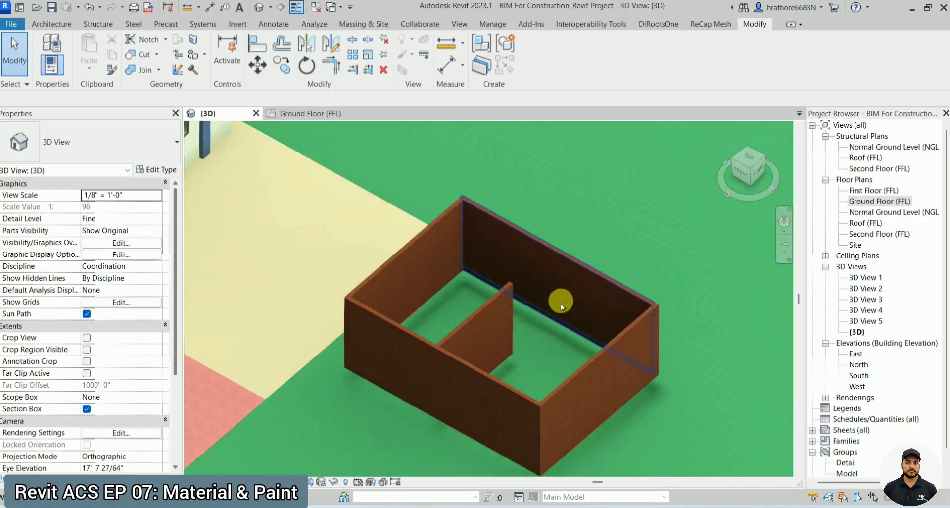
shift+middle_drag(561, 304, 323, 309)
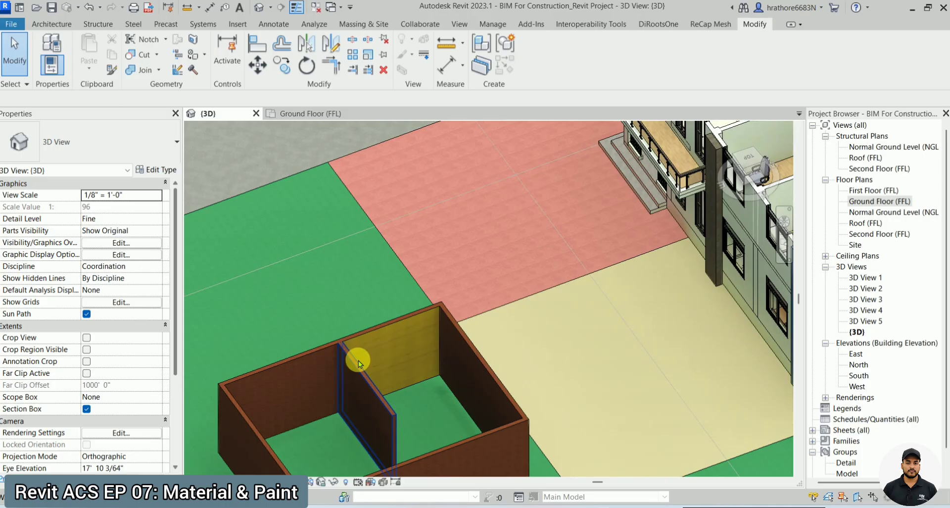
scroll(579, 227, down, 3)
scroll(464, 340, up, 4)
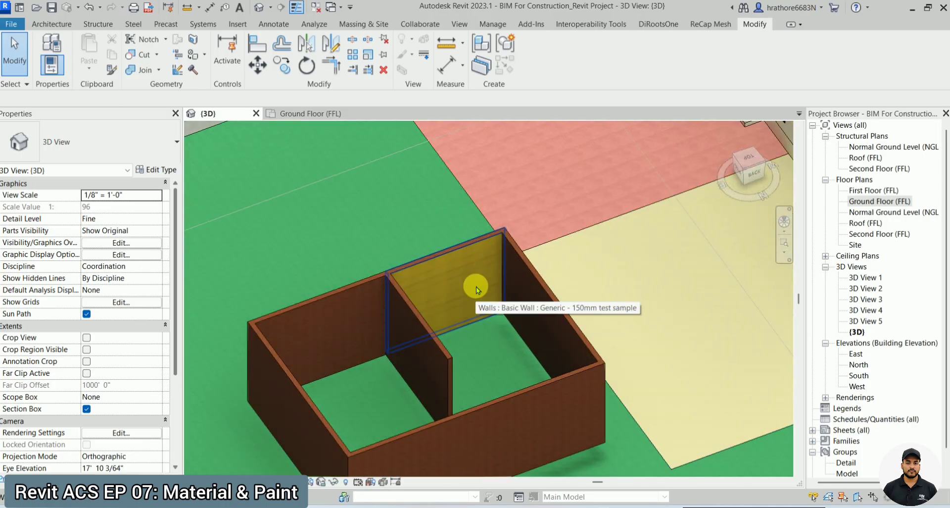
scroll(568, 254, up, 4)
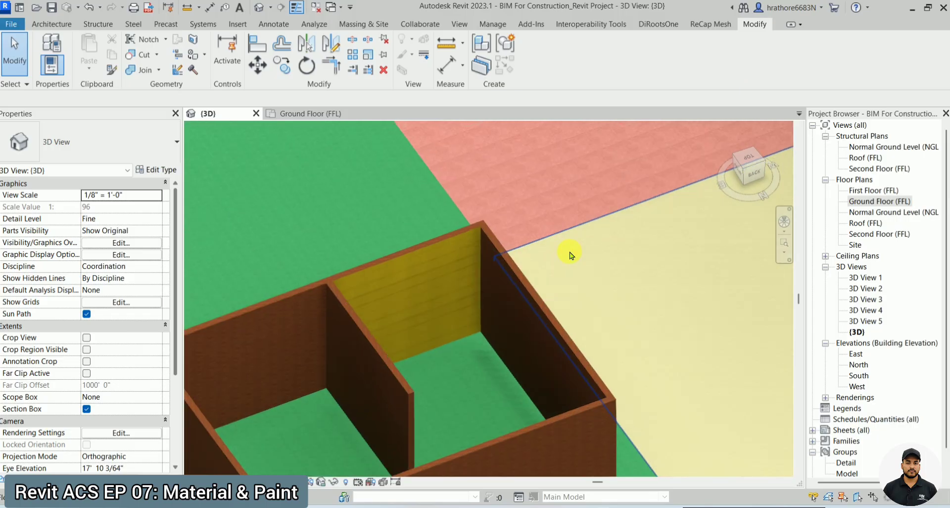
mouse_move(445, 506)
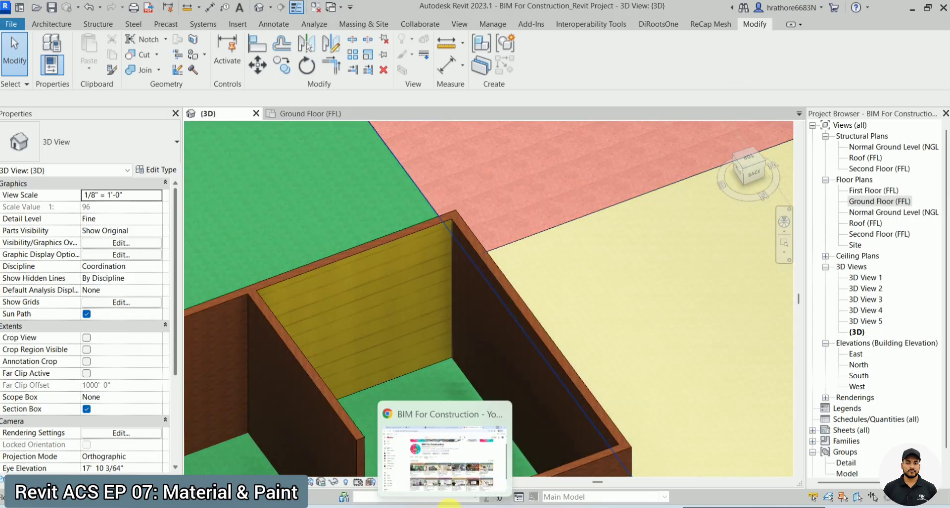
scroll(526, 244, down, 3)
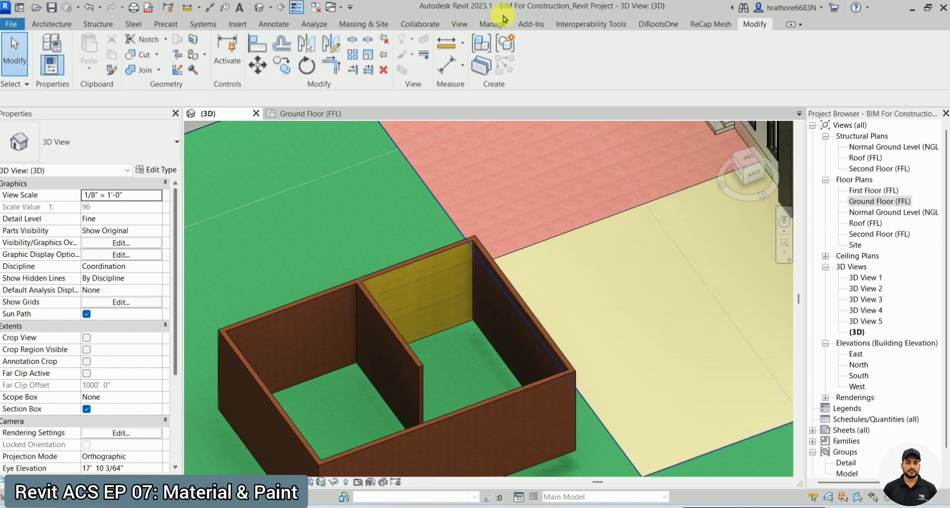
click(493, 23)
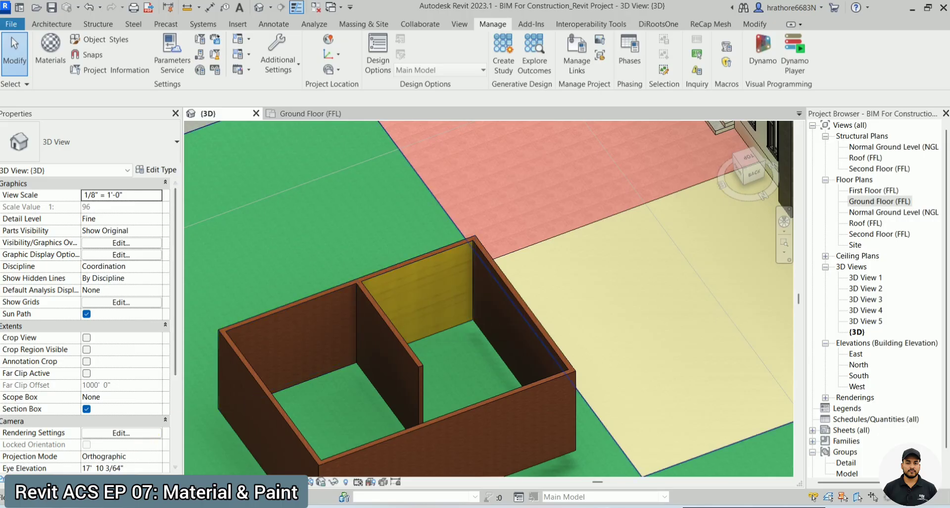
mouse_move(53, 410)
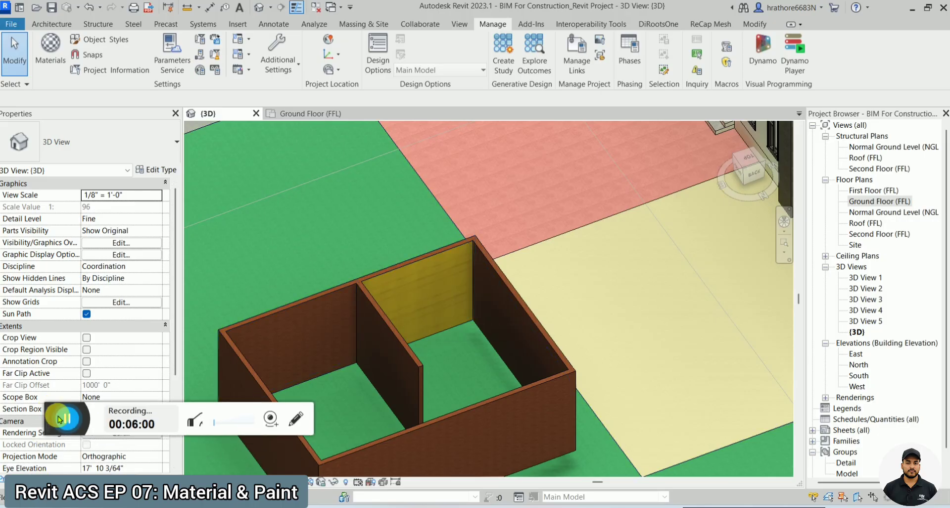